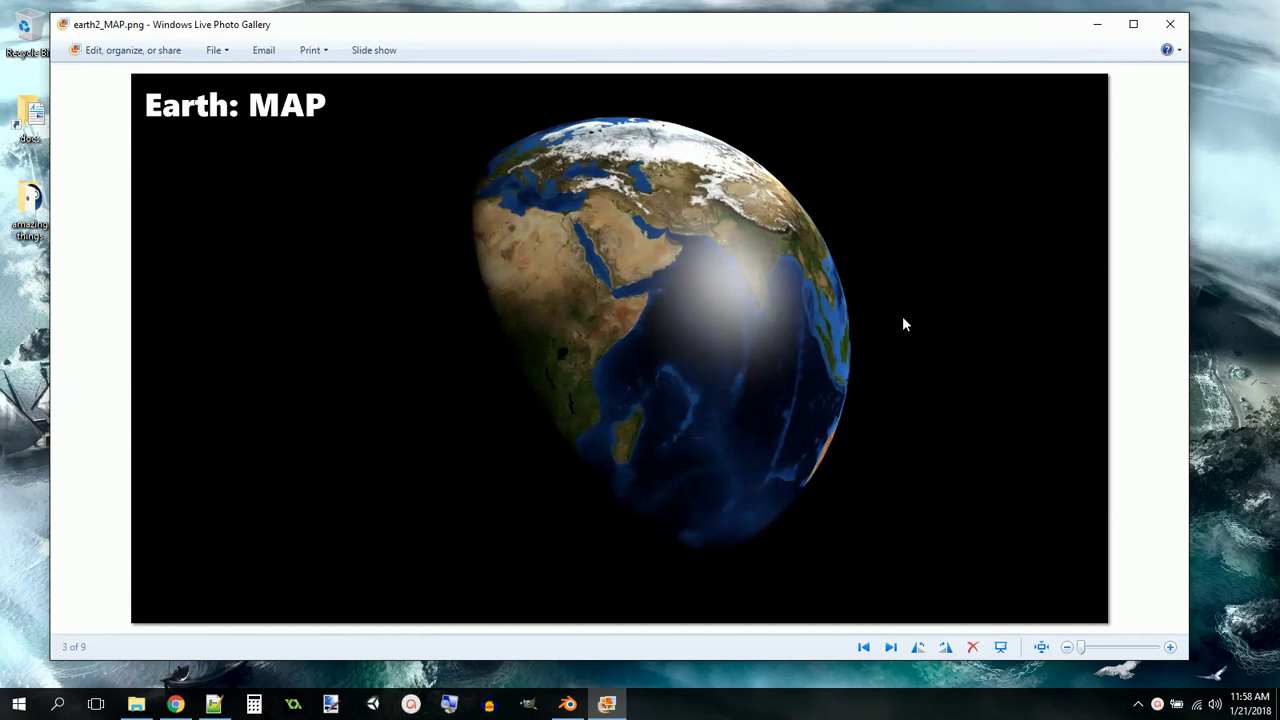
View the Earth render stages in sequence from MAP through BUMP, SPEC, NIGHT, CLOUD, ATMOS and STARS to GLOW
key(Right)
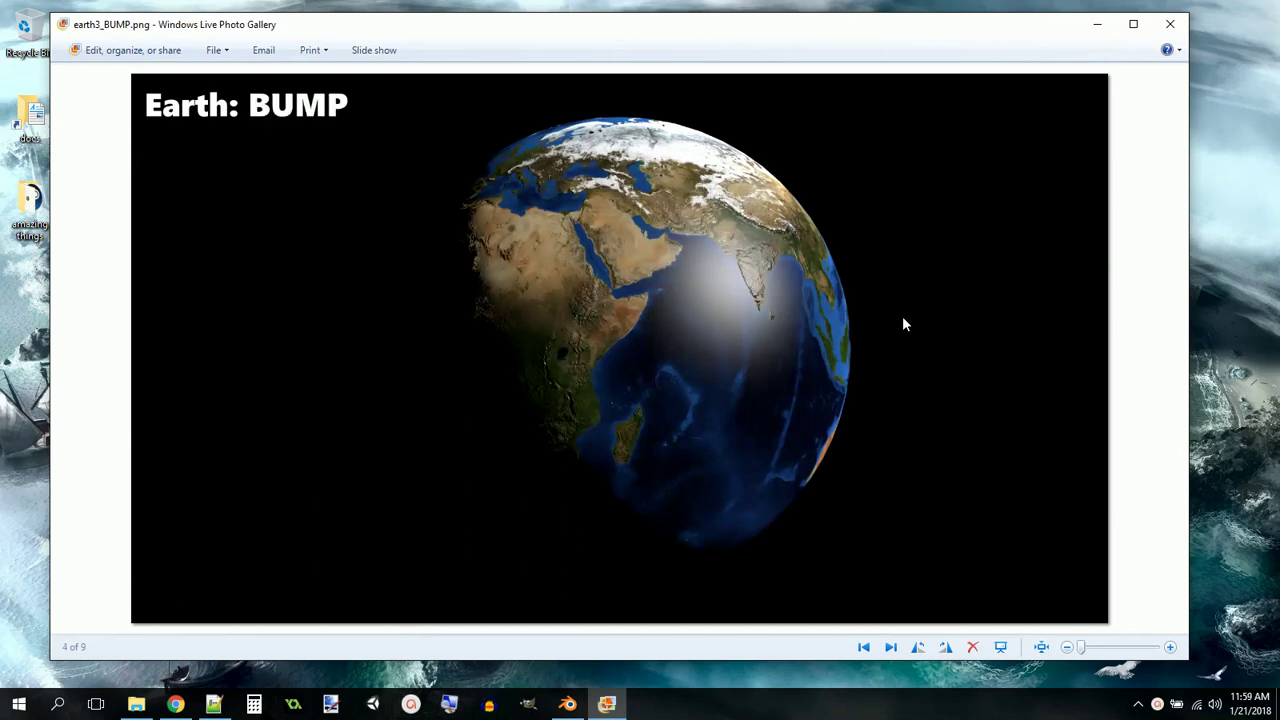
key(Right)
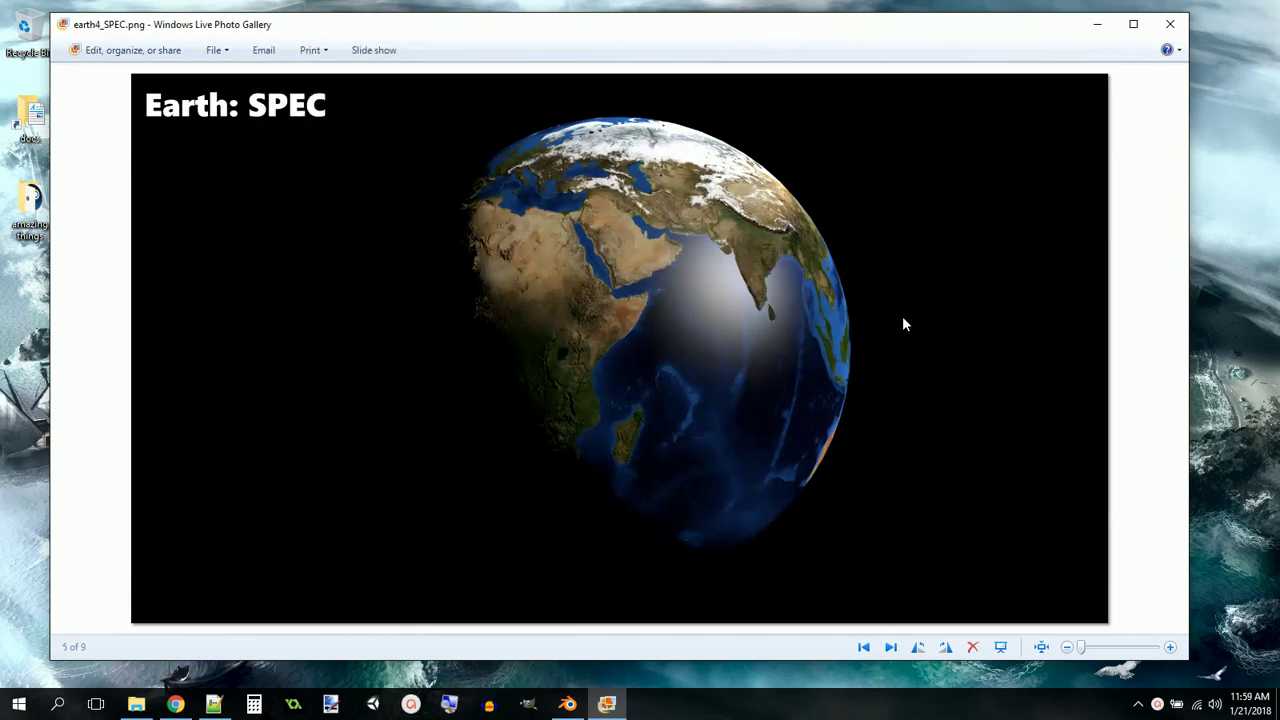
key(Right)
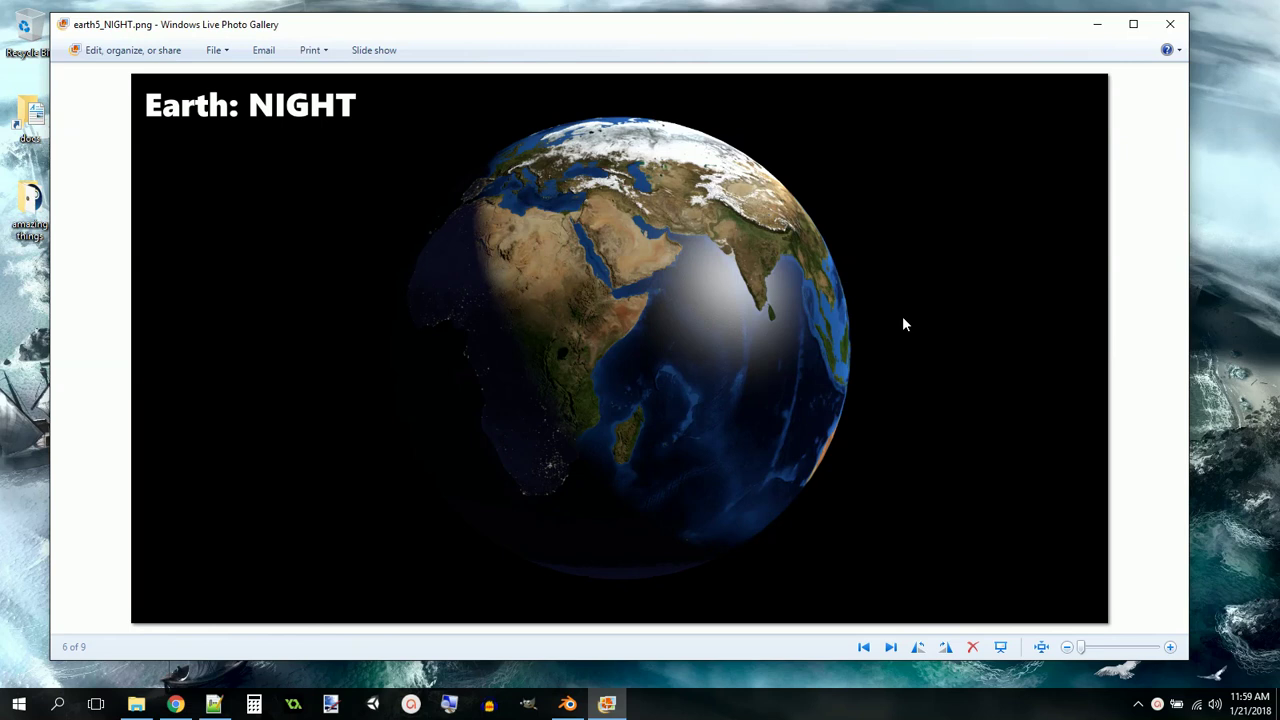
key(Right)
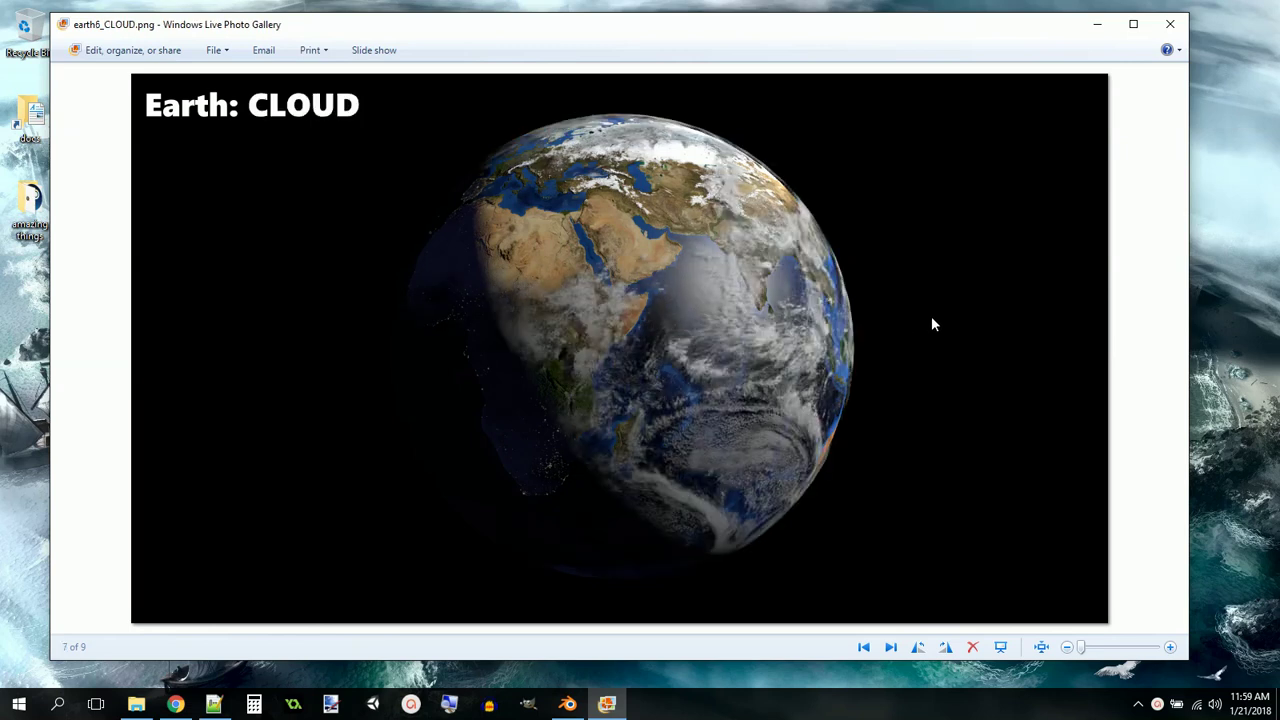
key(Right)
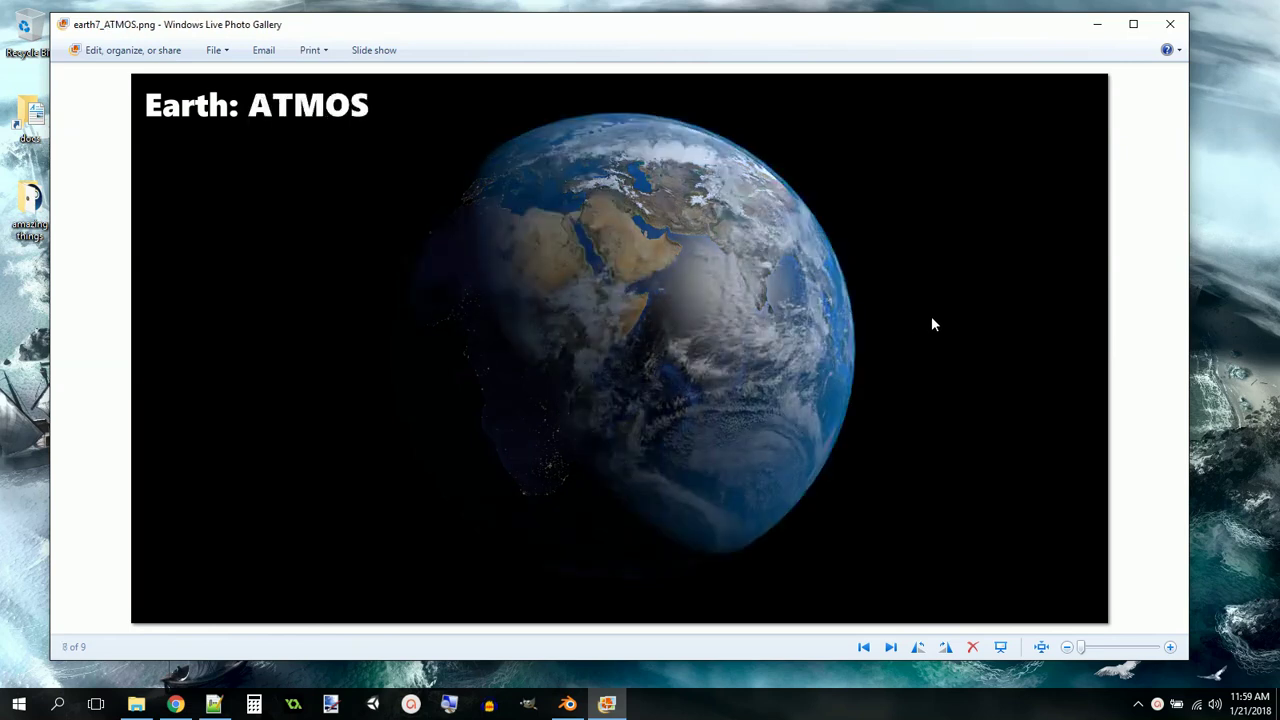
key(Right)
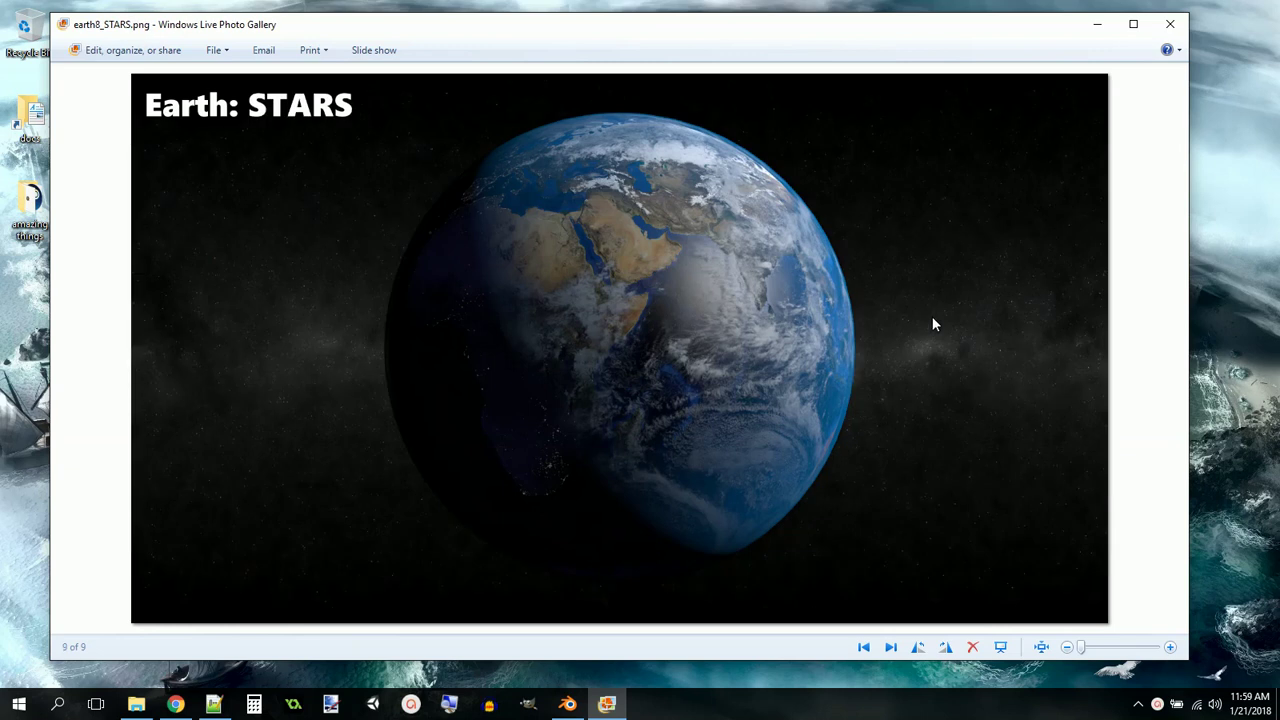
key(Right)
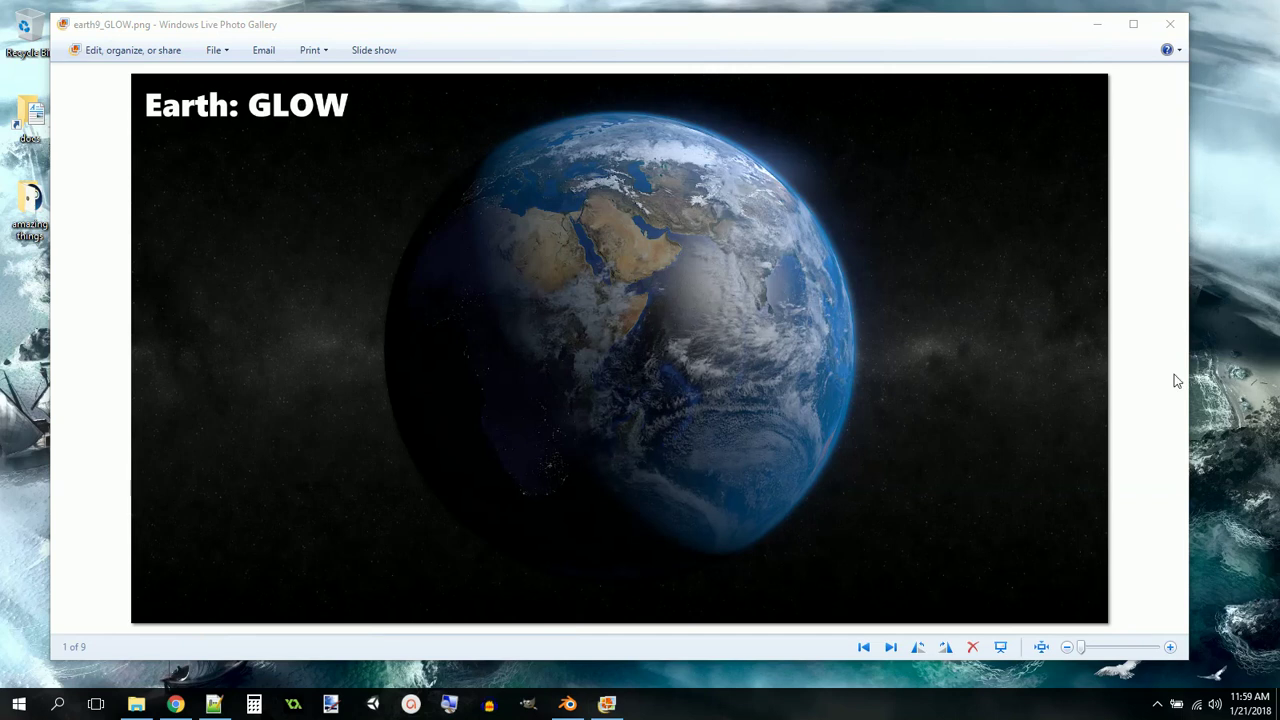
Bring the browser window with the "How to Create a Realistic Earth in Blender" video fully into view over the image viewer
drag(1279, 118, 528, 82)
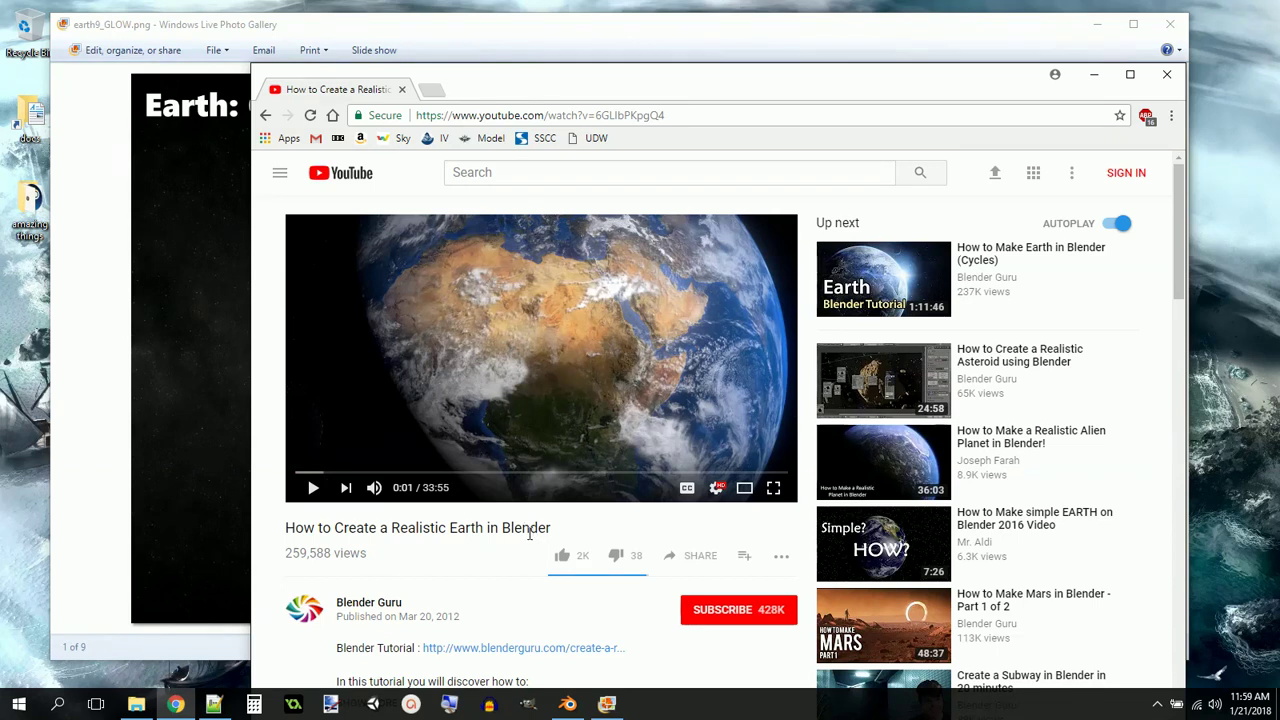
drag(485, 81, 409, 89)
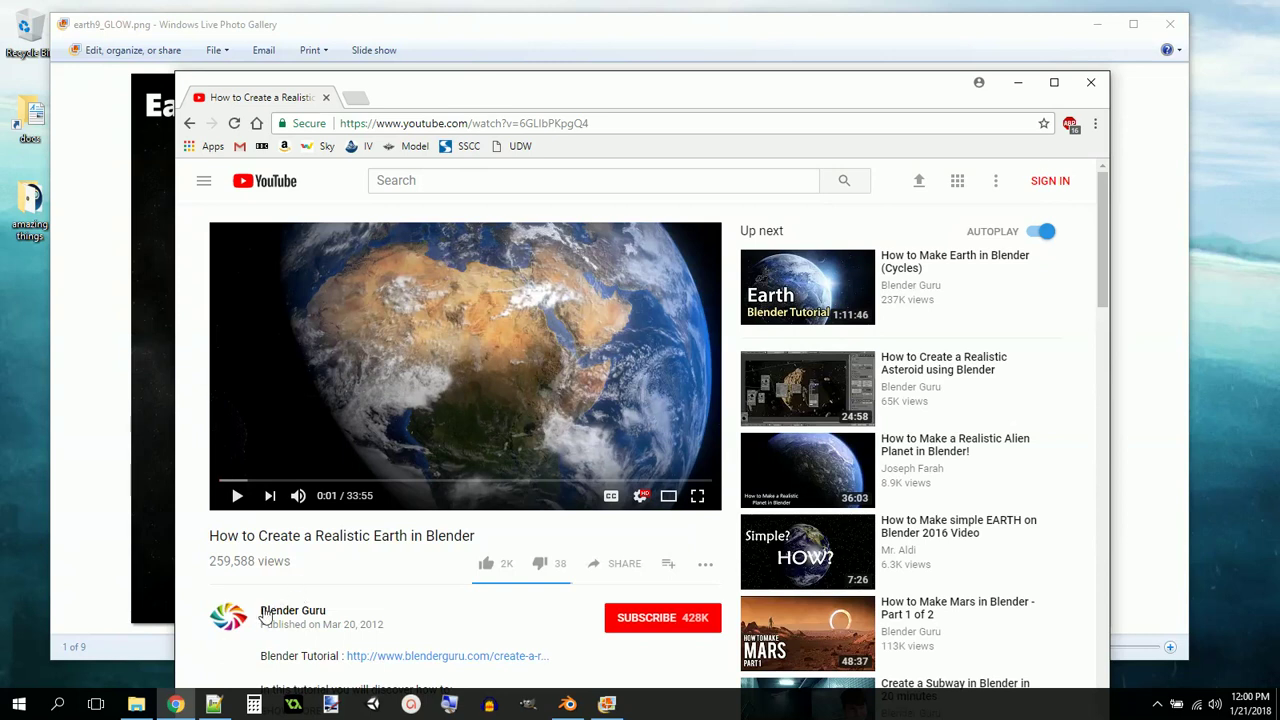
drag(486, 104, 540, 50)
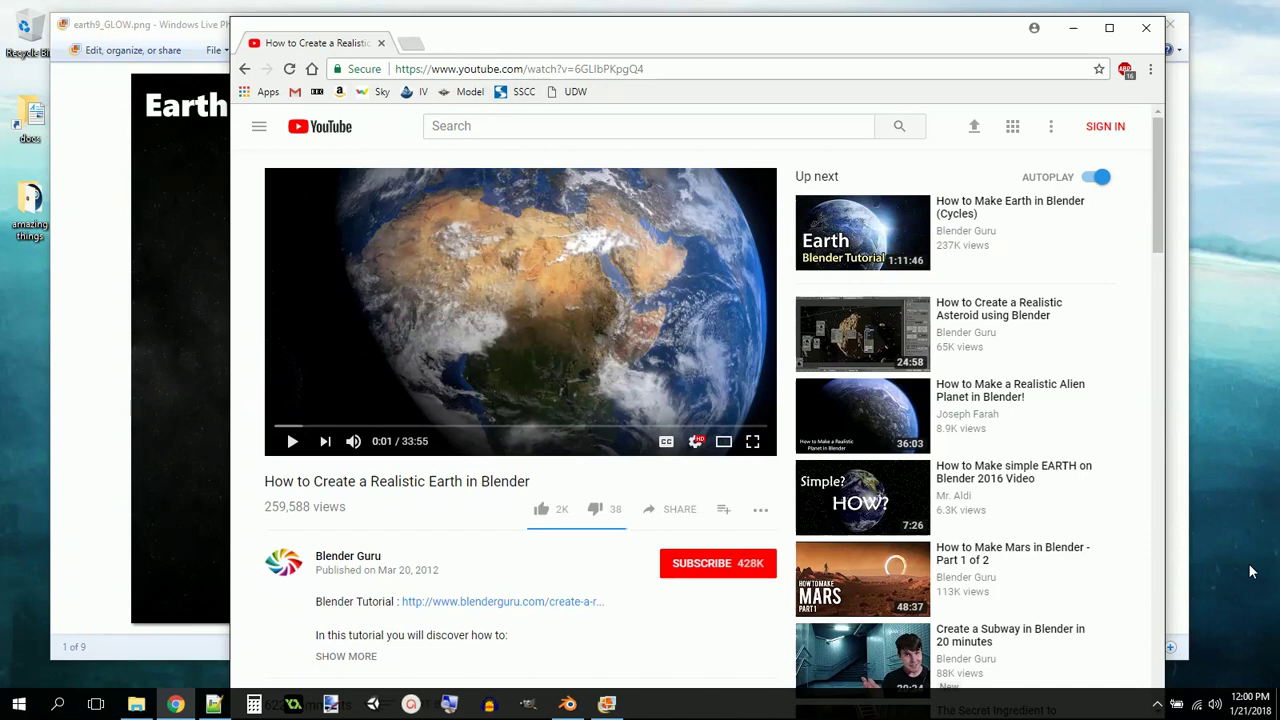
Create a folder named "earth" on the desktop and place it below the "amazing things" folder
key(super+d)
right_click(168, 299)
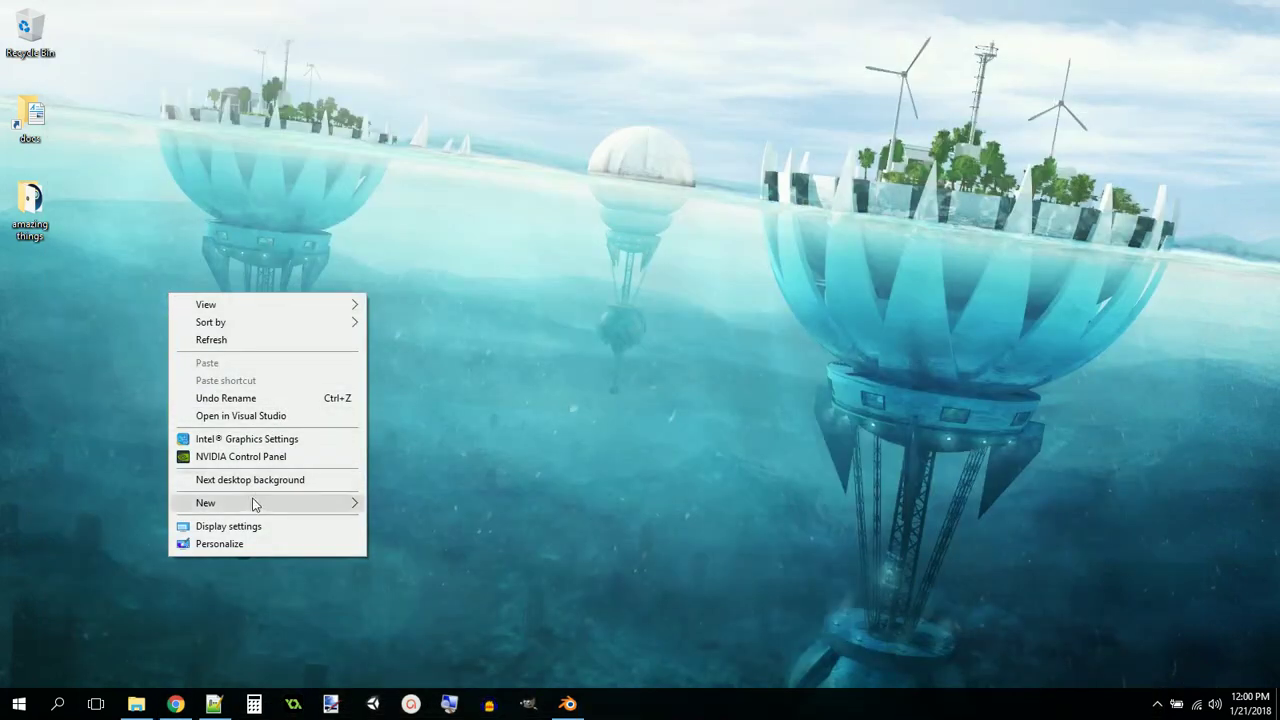
mouse_move(257, 500)
click(386, 506)
text(earth)
key(Return)
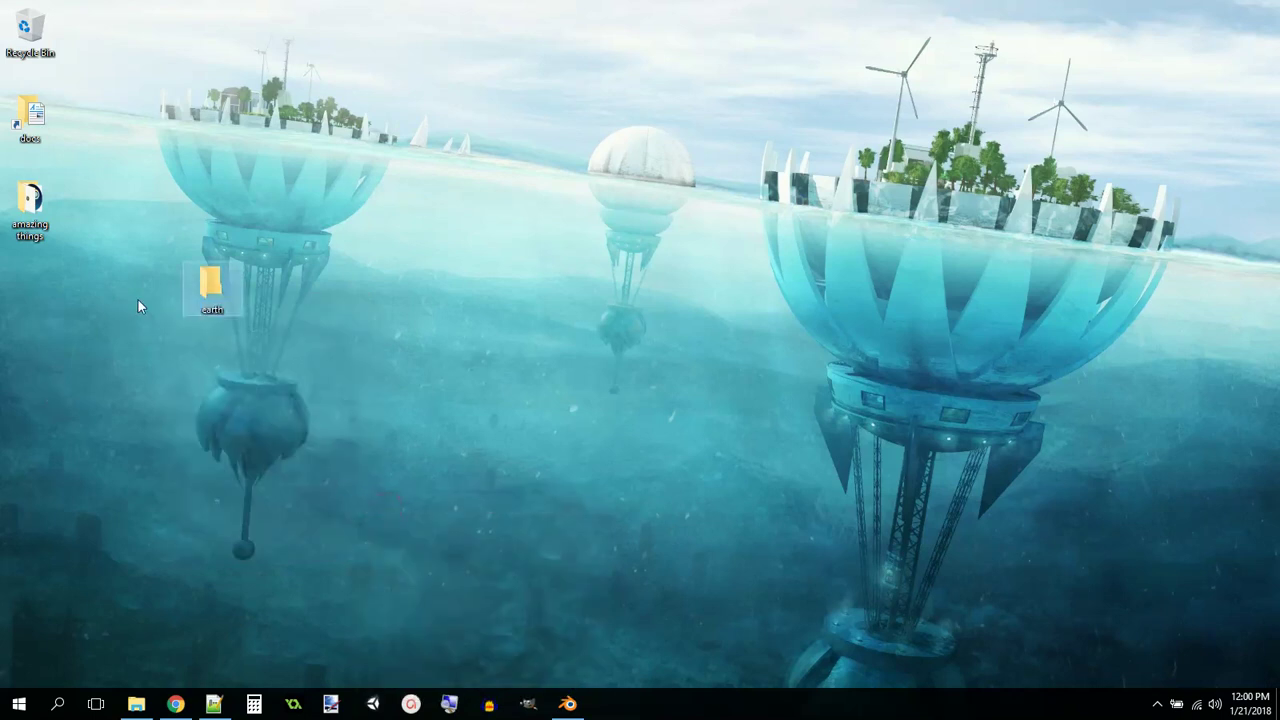
drag(210, 290, 35, 306)
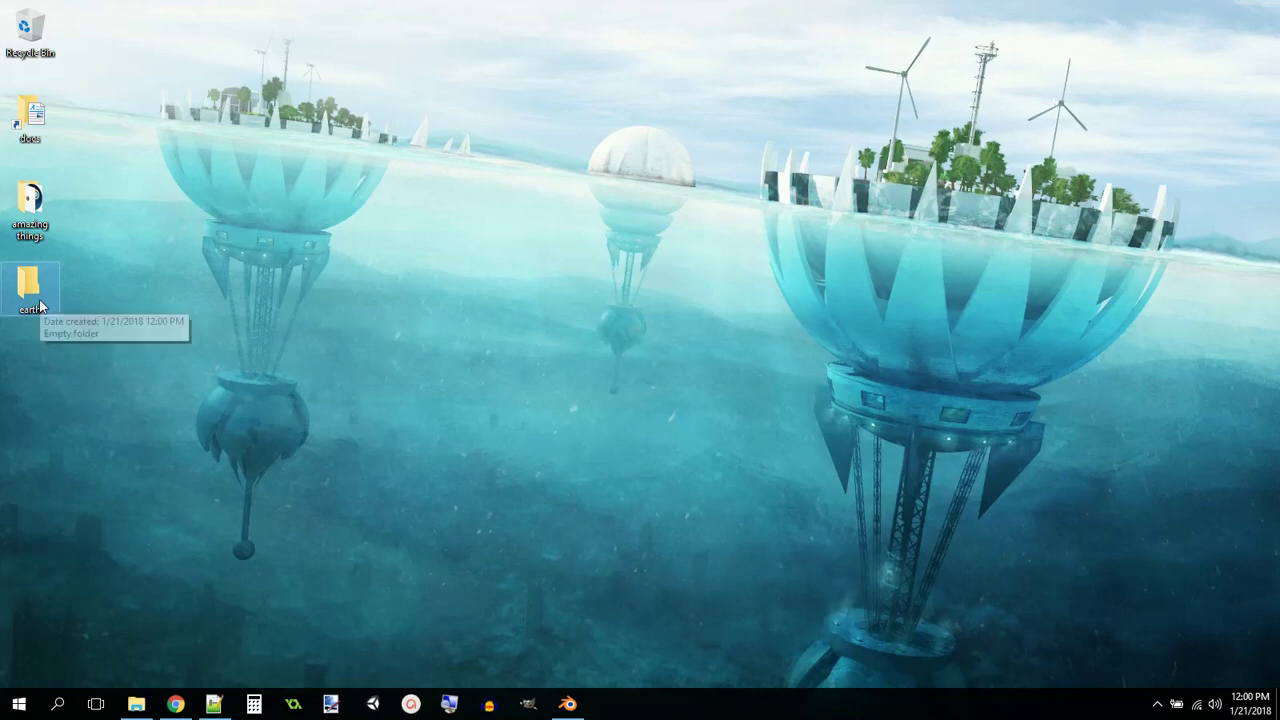
Open the desktop's earth folder and paste the copied "image resources" folder into it
click(138, 706)
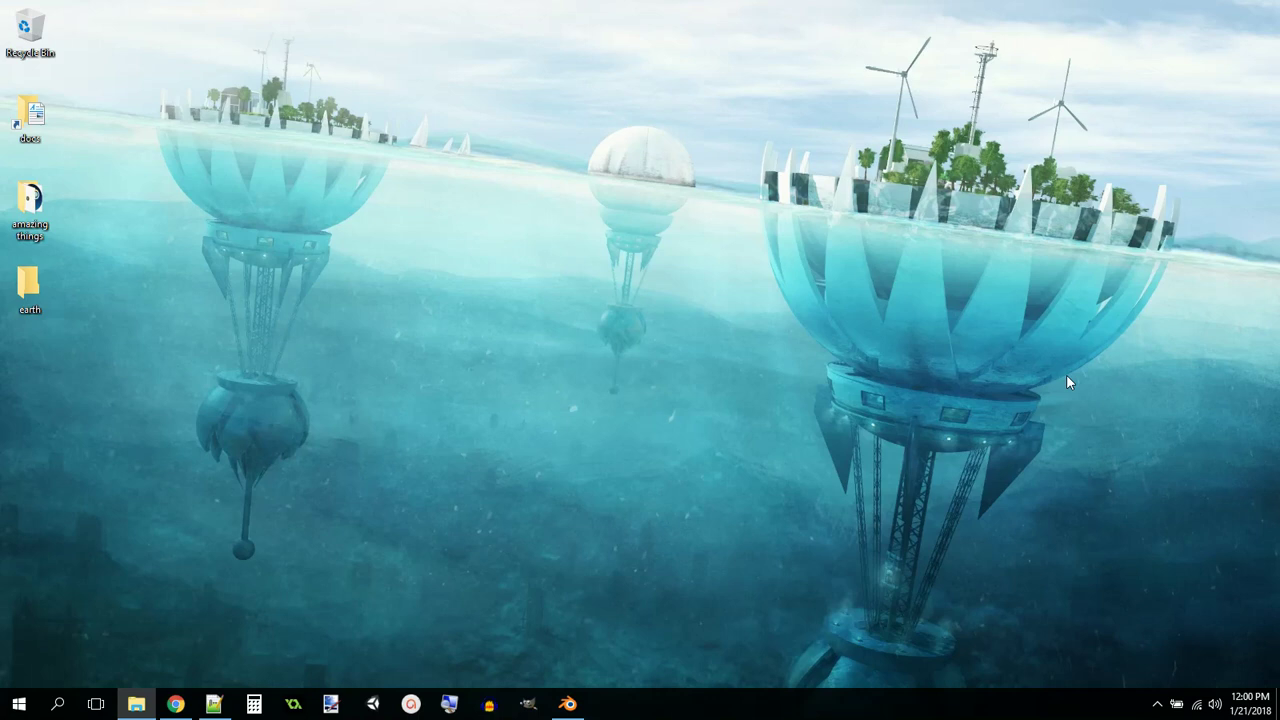
double_click(21, 277)
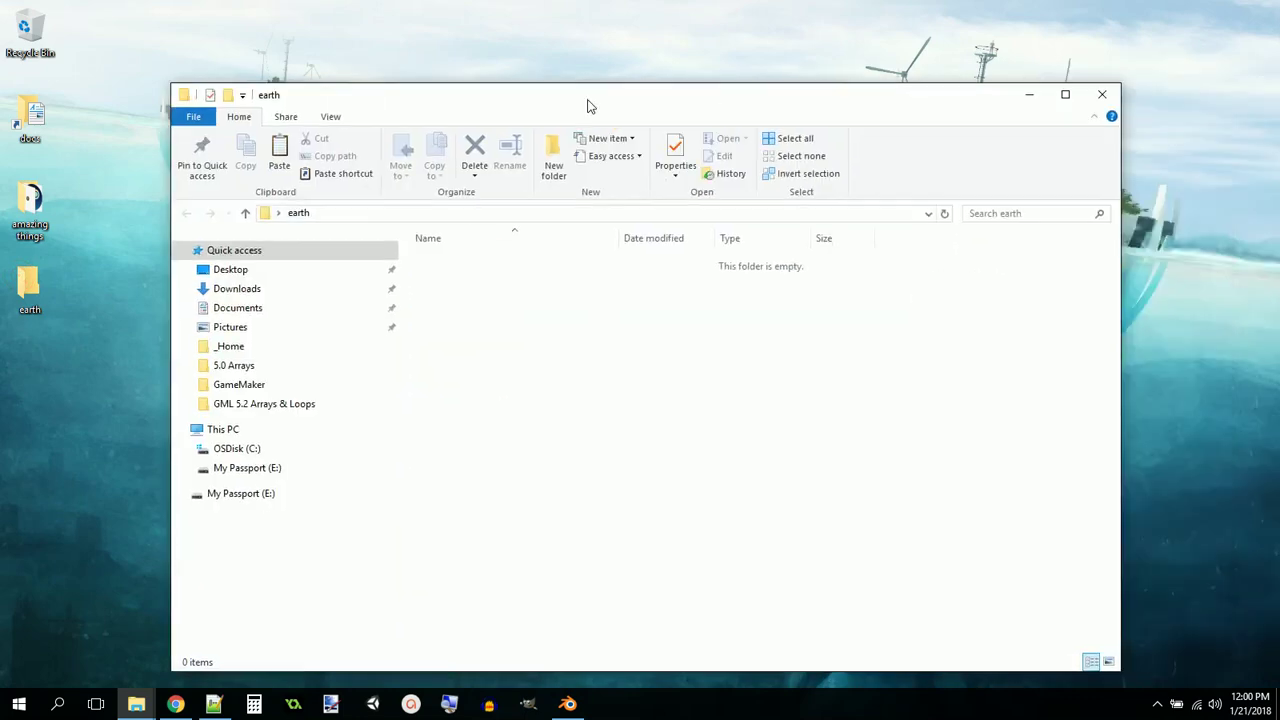
drag(587, 100, 539, 46)
key(ctrl+v)
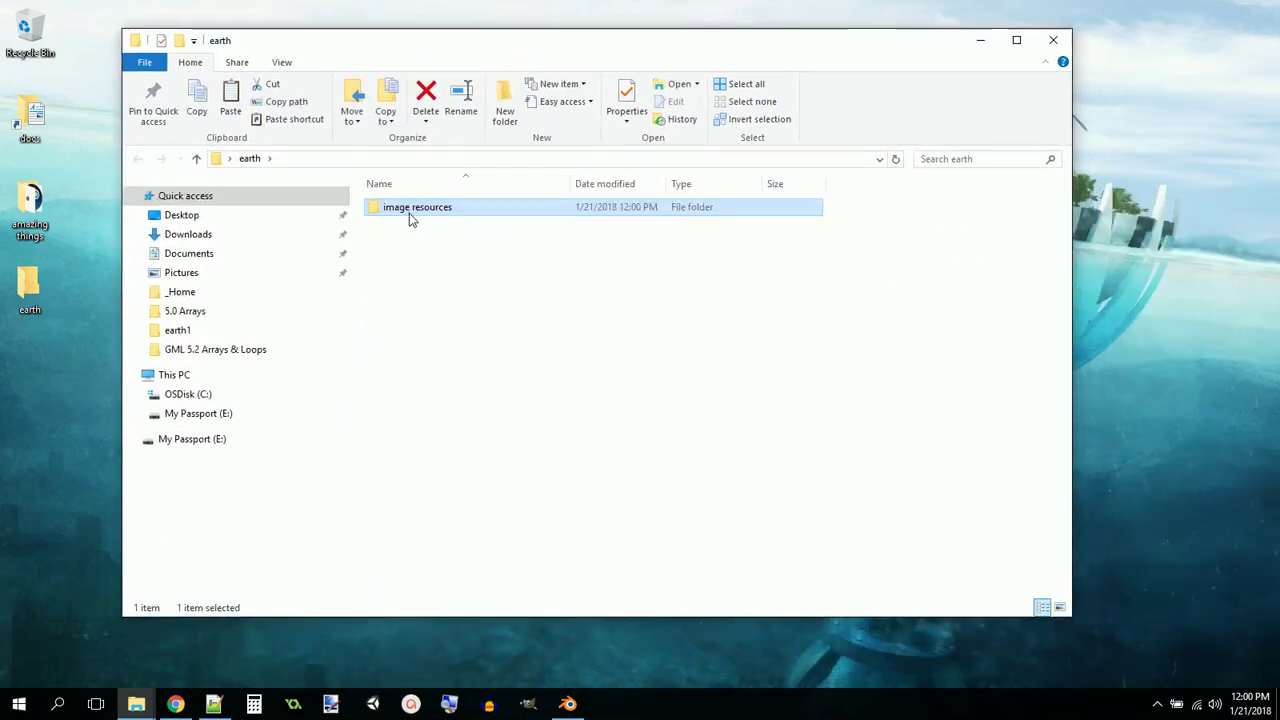
Open the "image resources" folder and display its pictures with larger thumbnails
double_click(409, 211)
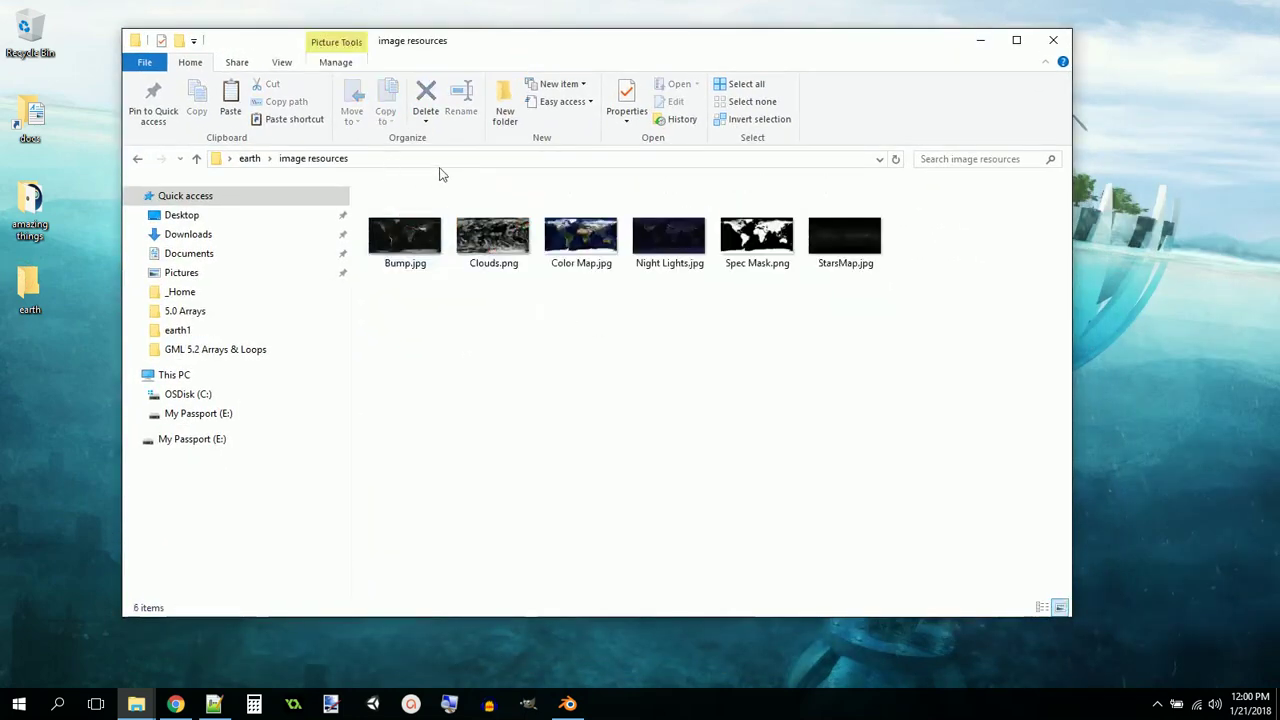
right_click(591, 317)
mouse_move(745, 330)
click(822, 330)
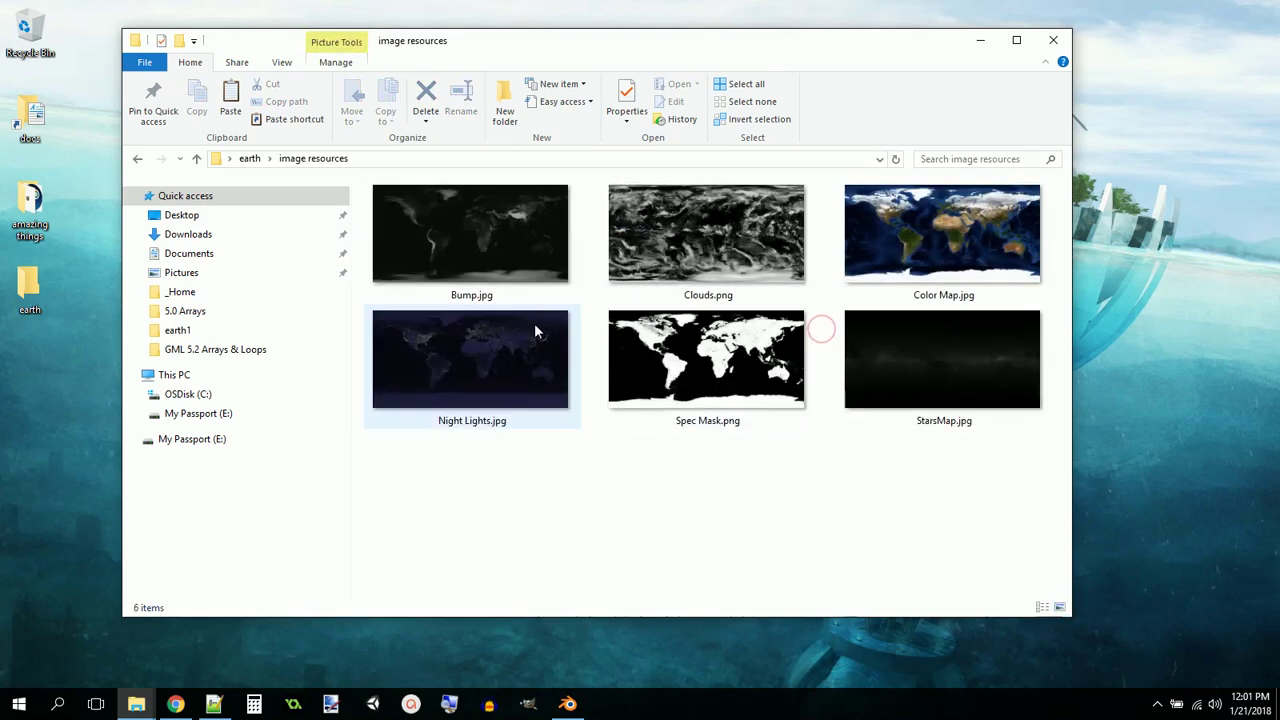
Examine the bump, color map, night lights, clouds, stars and spec mask texture images one by one
click(457, 246)
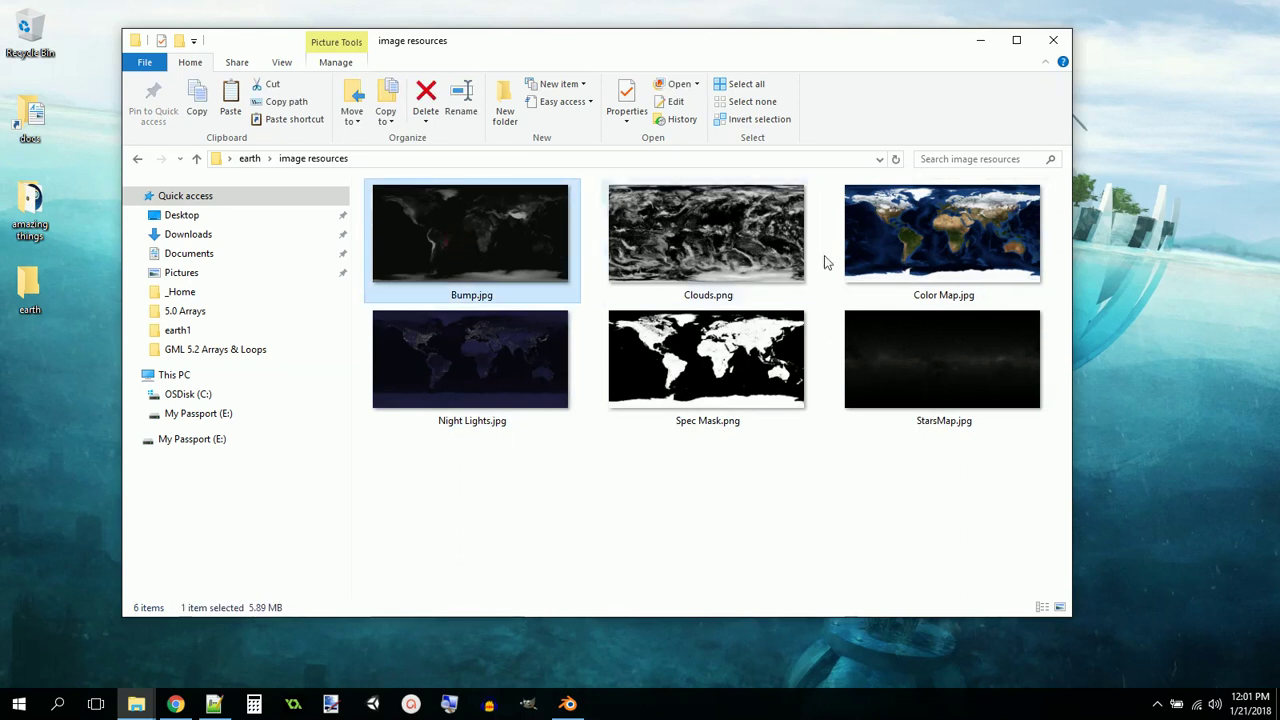
click(885, 240)
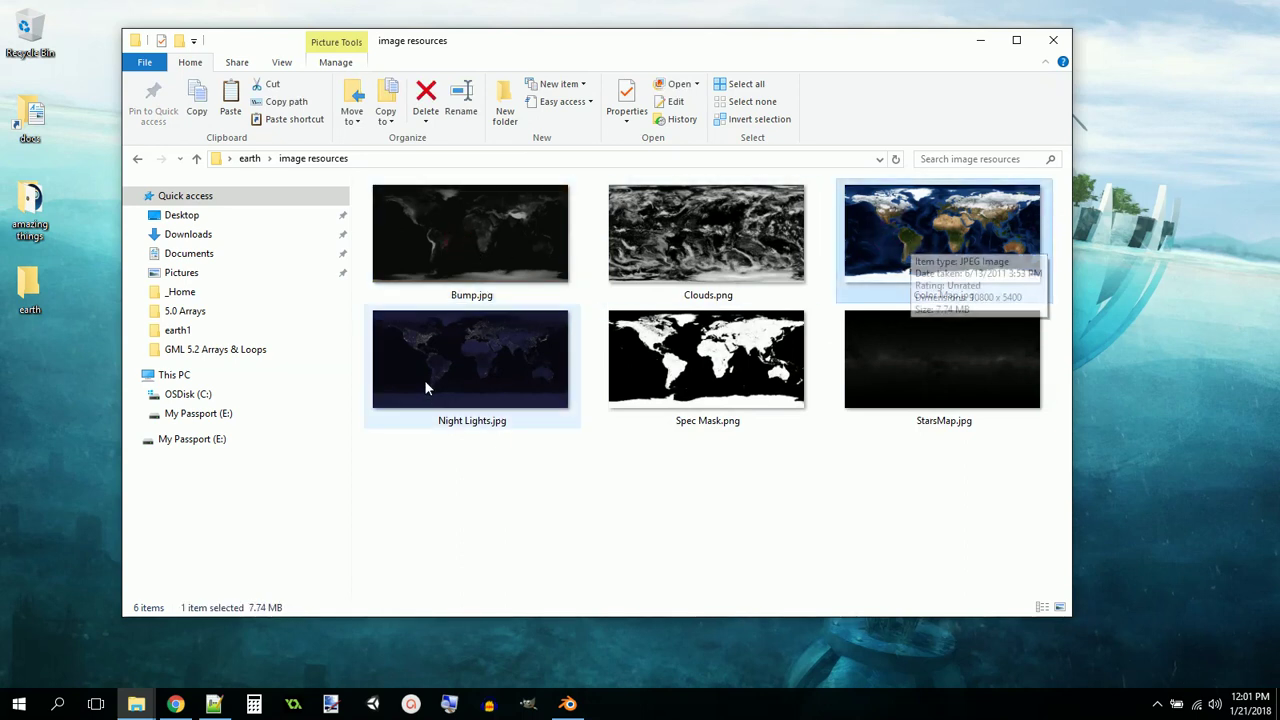
click(466, 372)
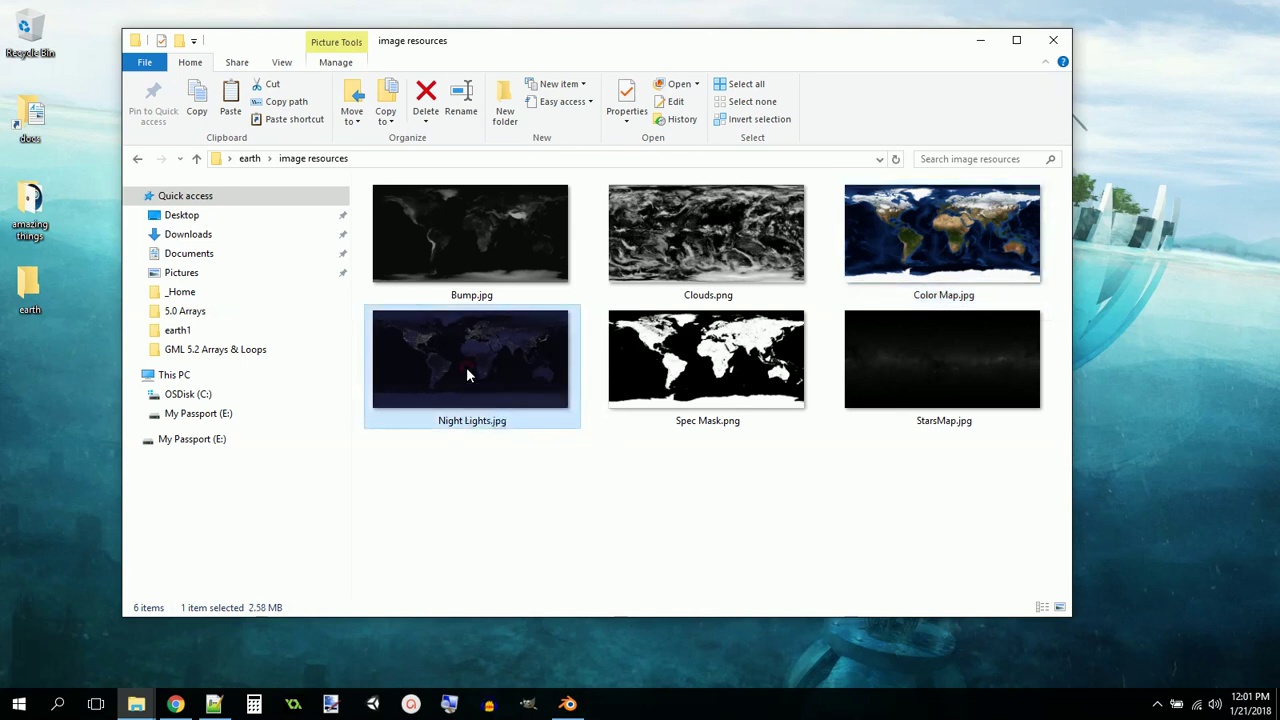
click(700, 268)
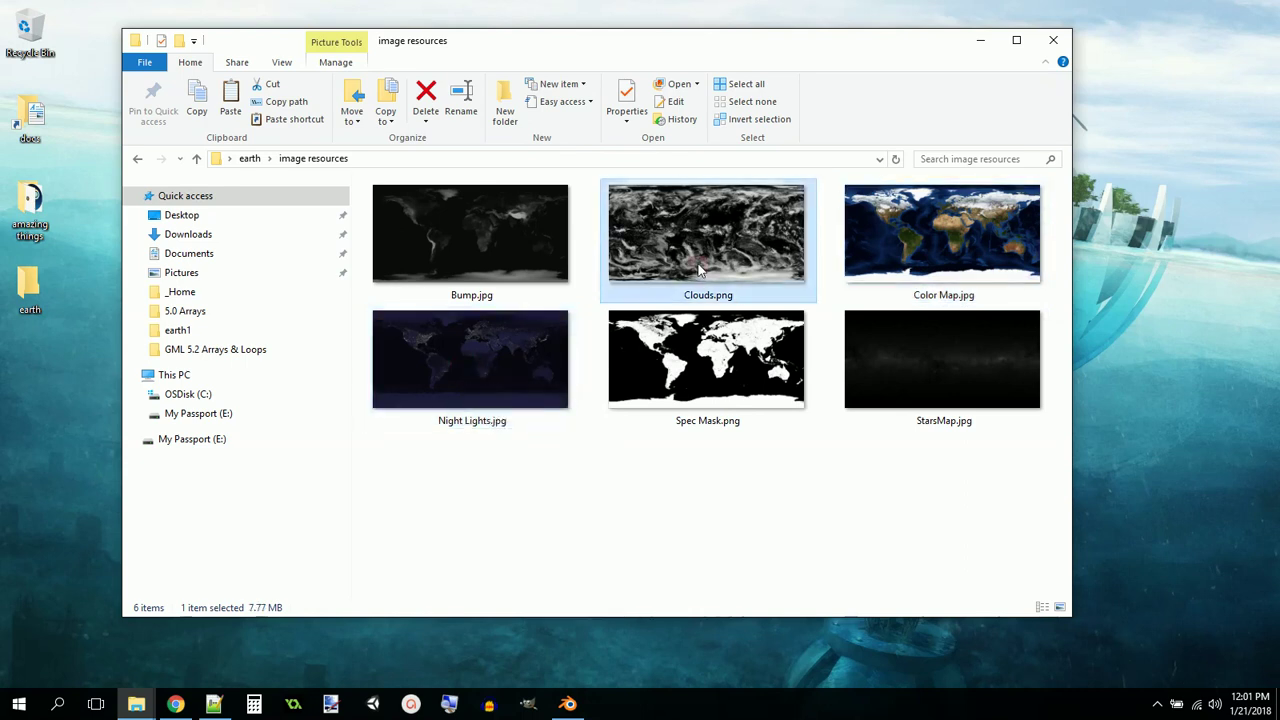
click(951, 363)
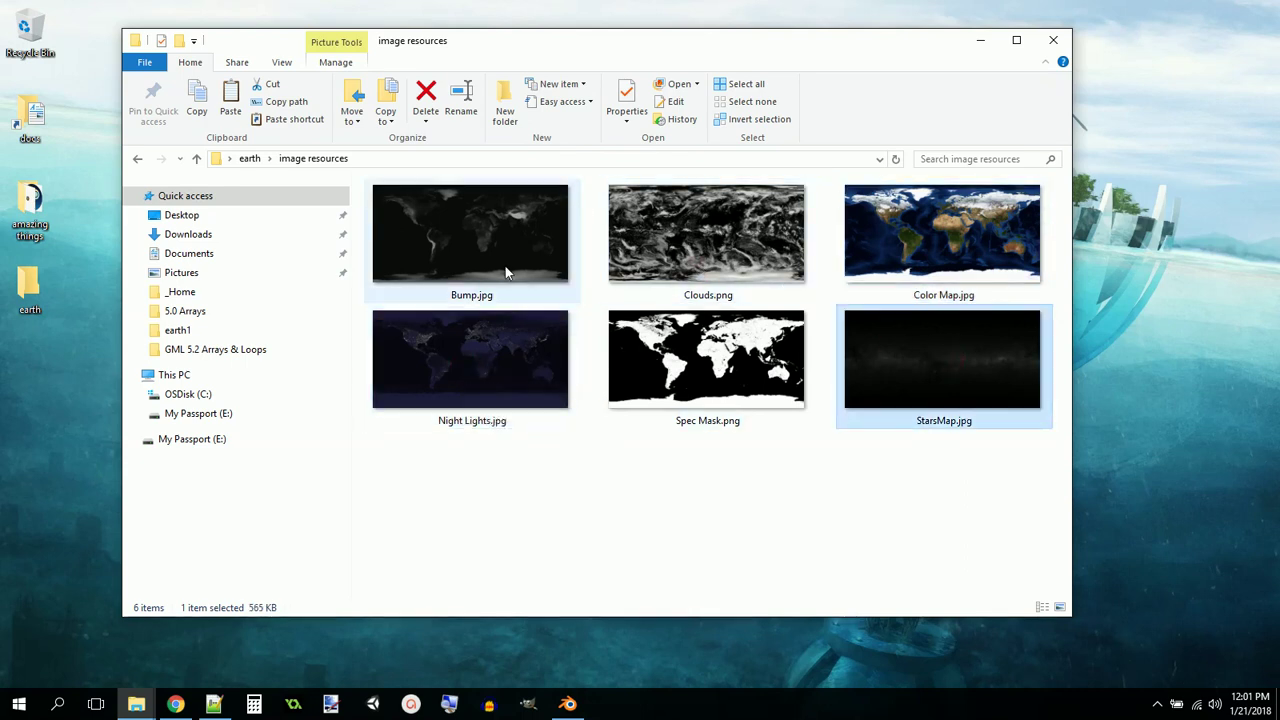
click(475, 255)
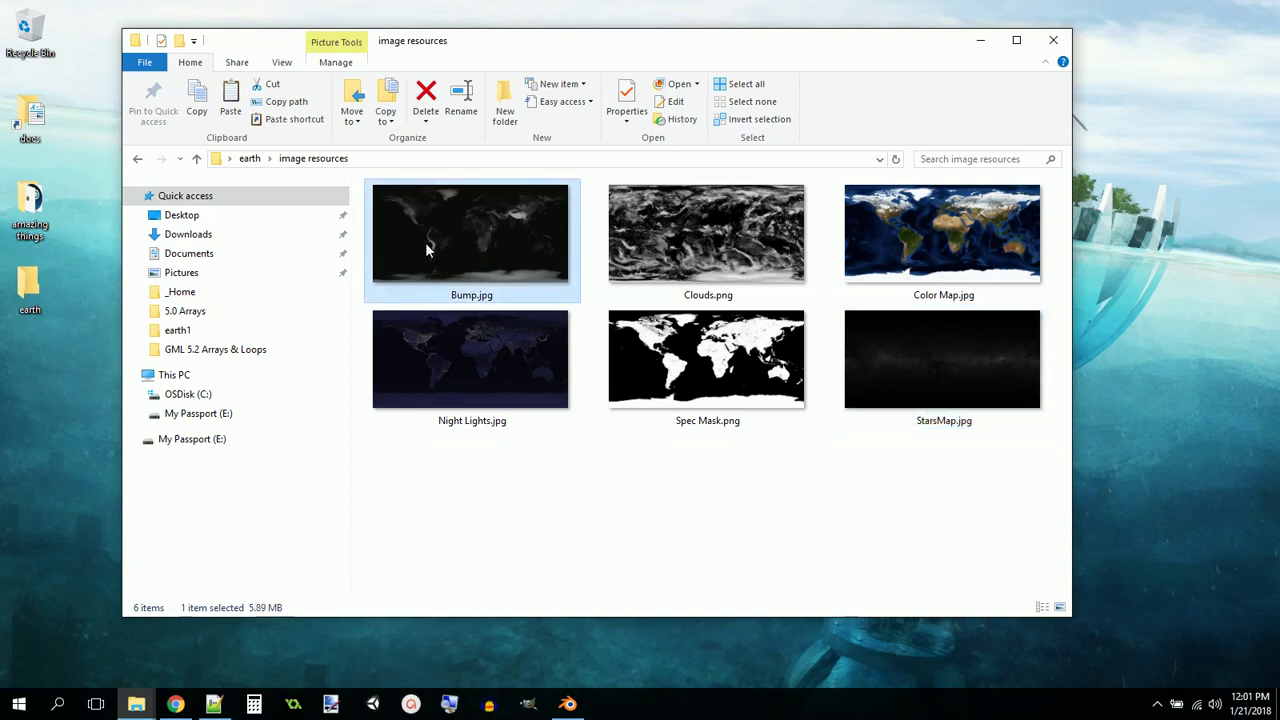
mouse_move(428, 246)
click(714, 385)
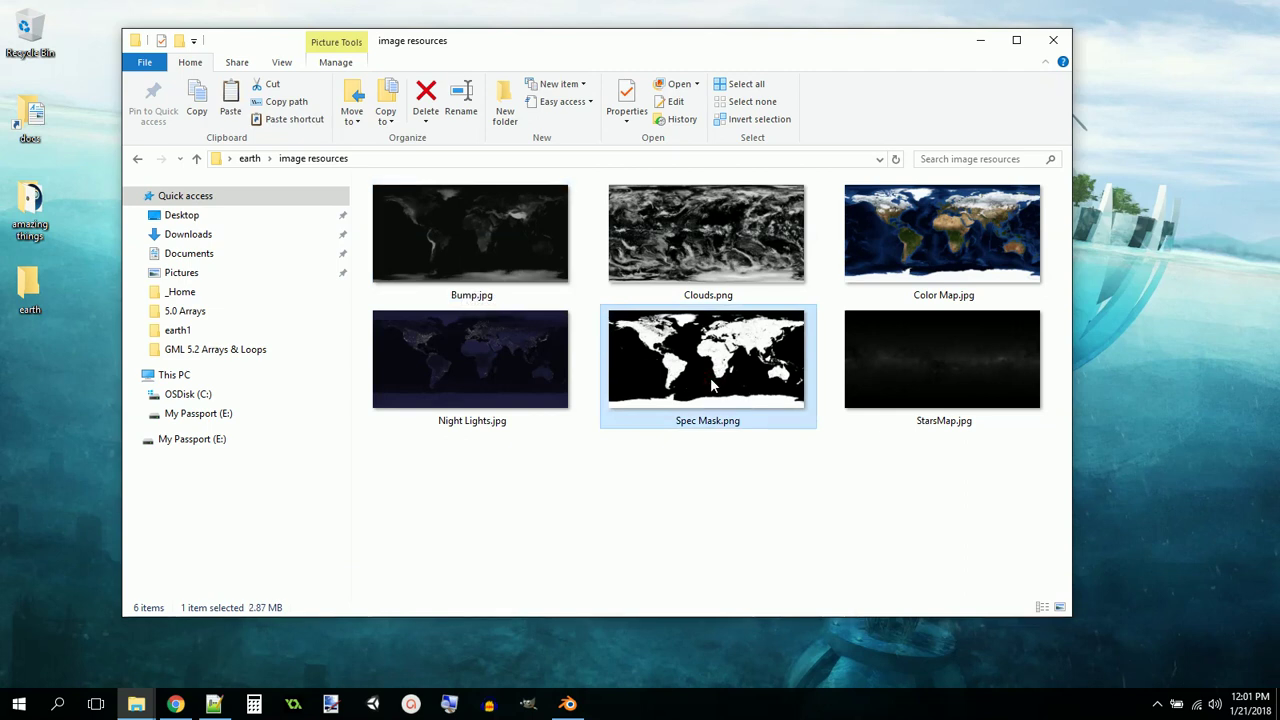
mouse_move(704, 383)
Return to the earth folder, close its window and switch to Blender
click(139, 160)
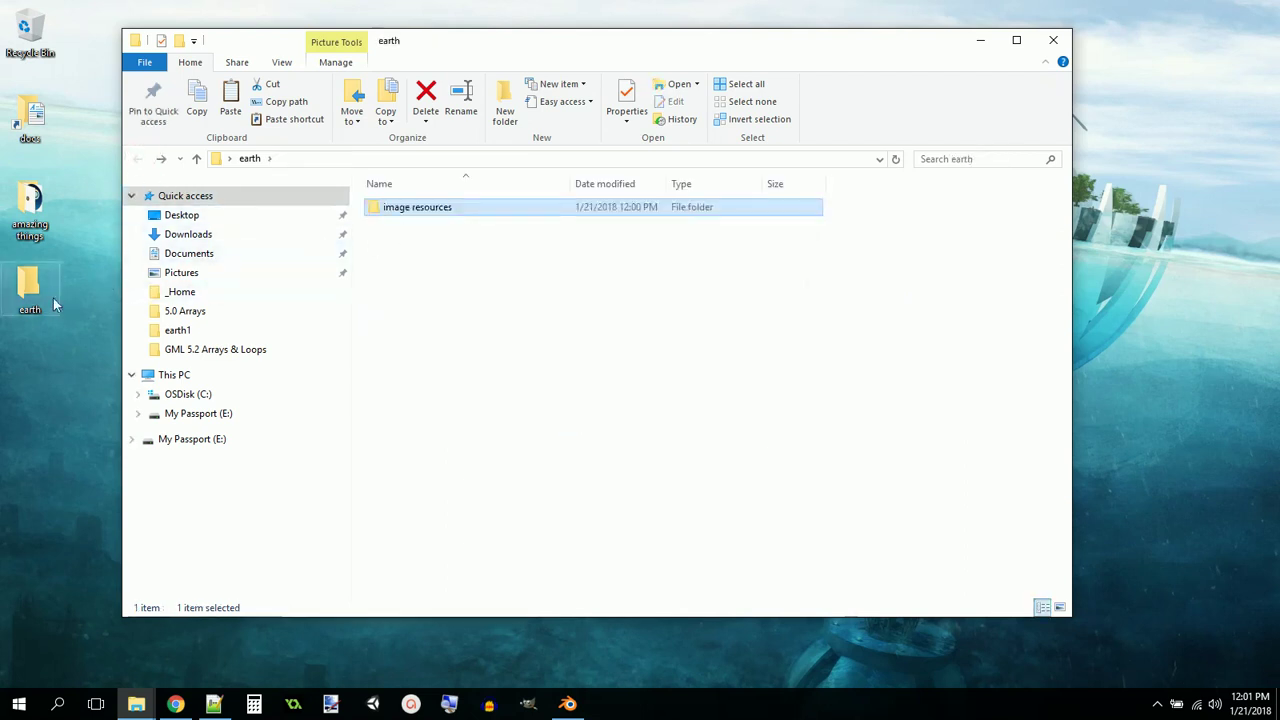
click(1053, 40)
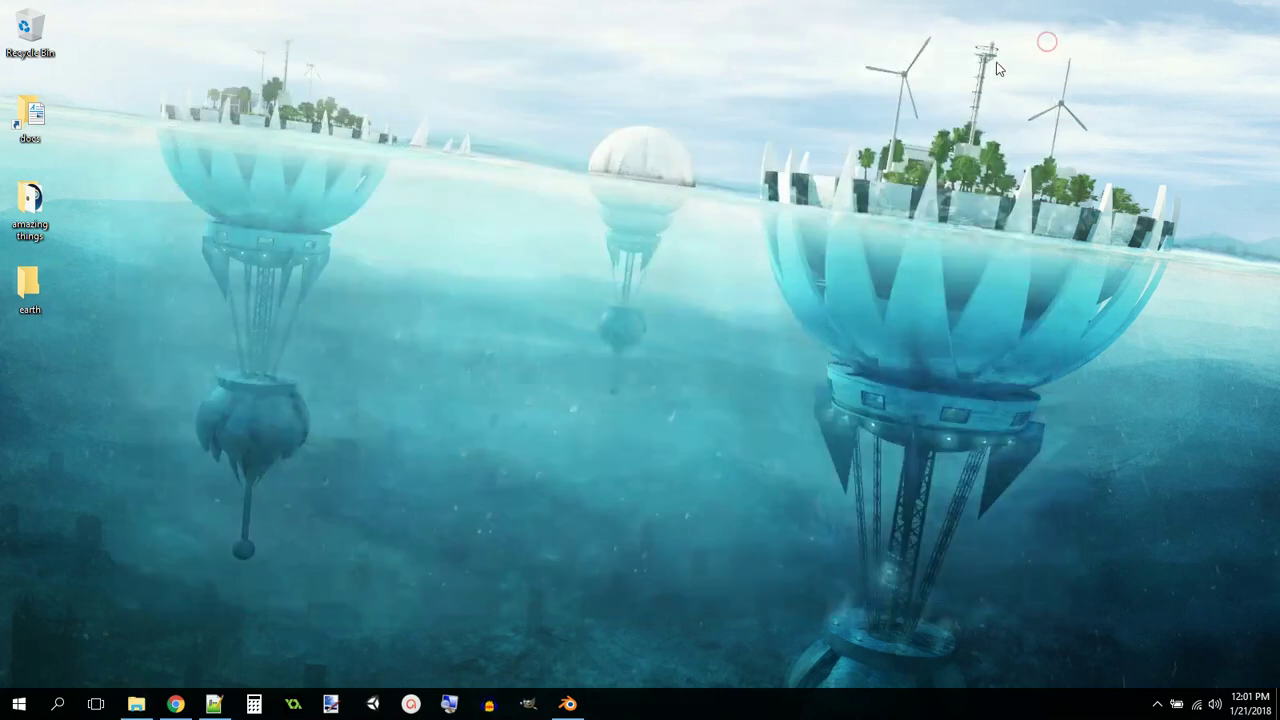
click(567, 704)
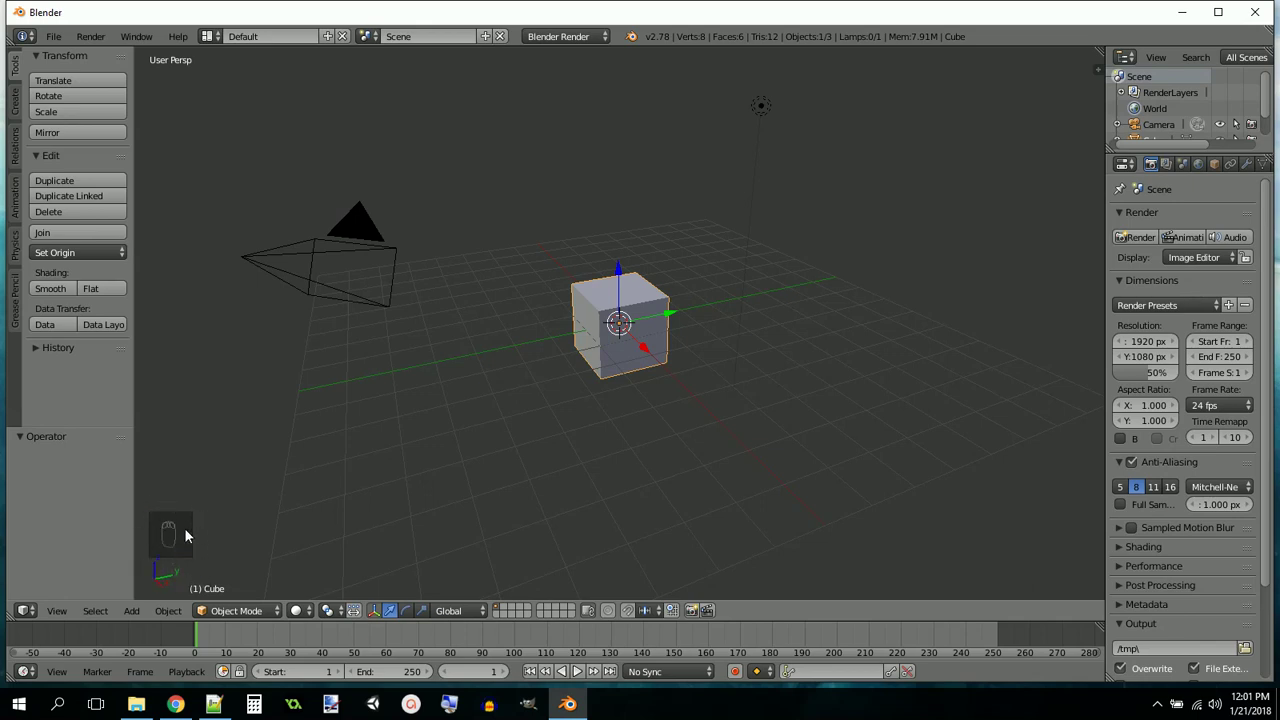
Place the 3D cursor on the near-left part of the grid and move the default cube by about 0.03, -0.14, -0.16
click(412, 462)
key(g)
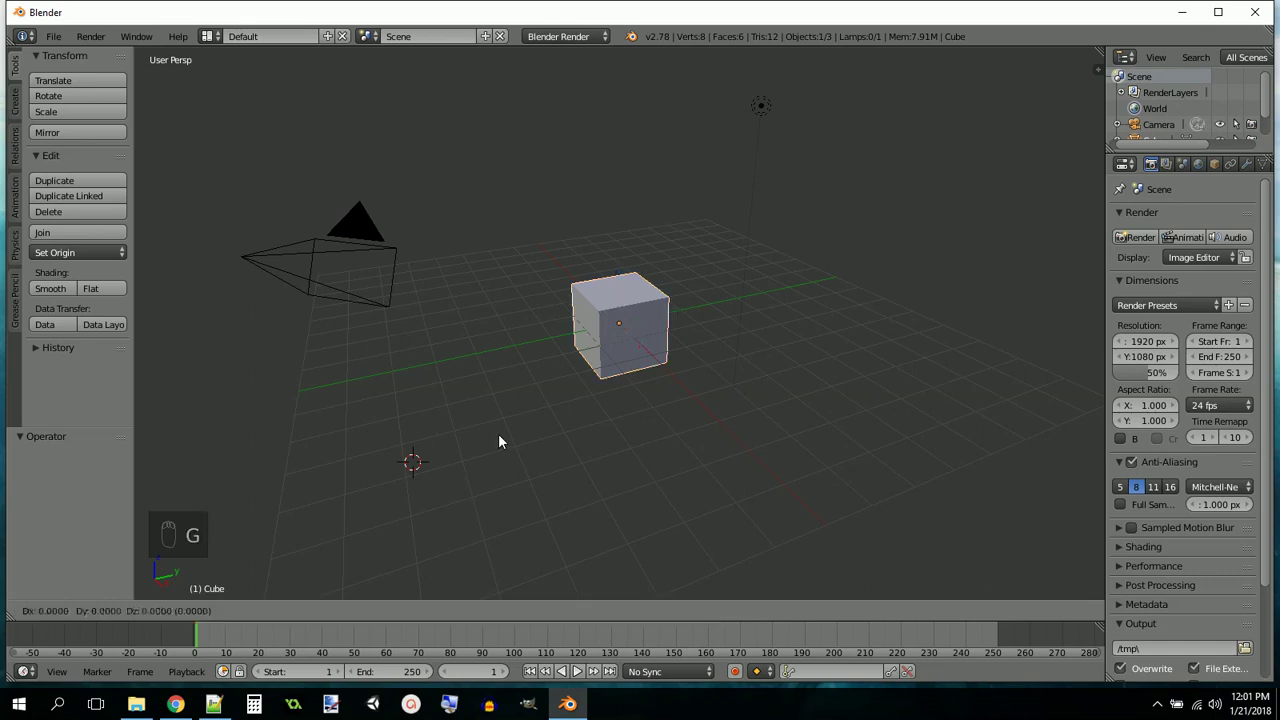
click(494, 448)
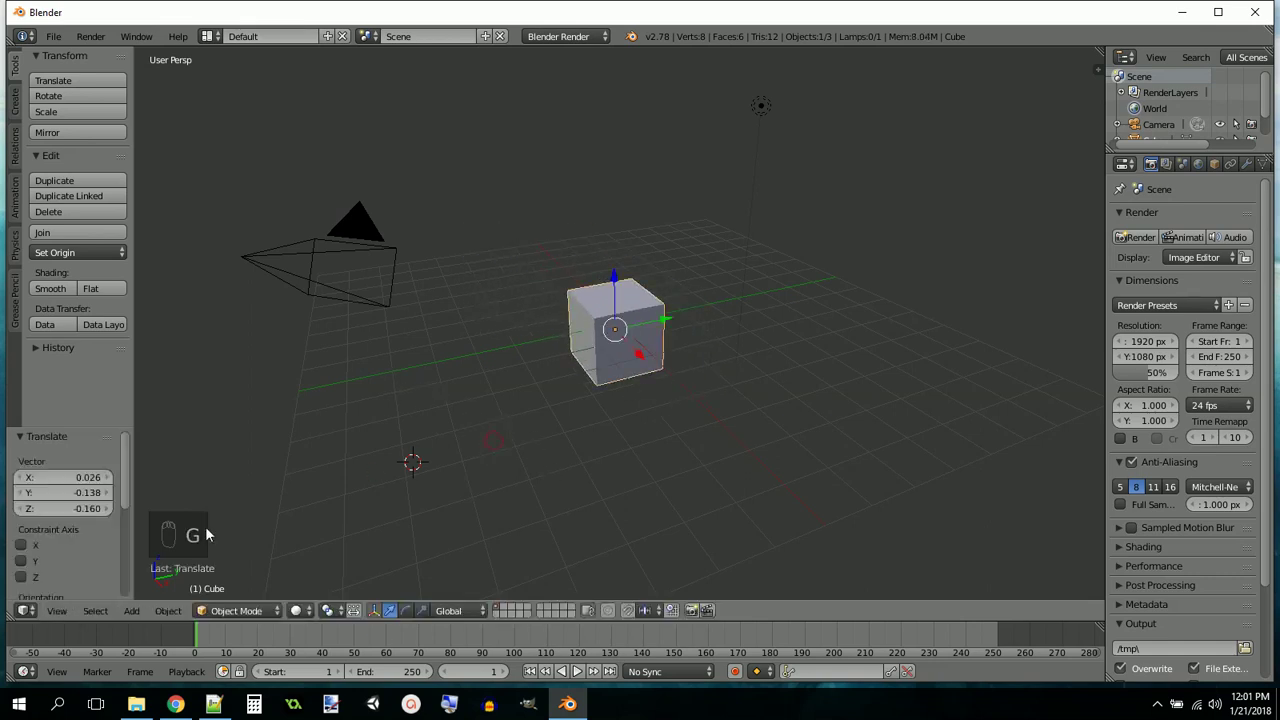
Delete the default cube and add a UV sphere at the 3D cursor
key(x)
click(540, 391)
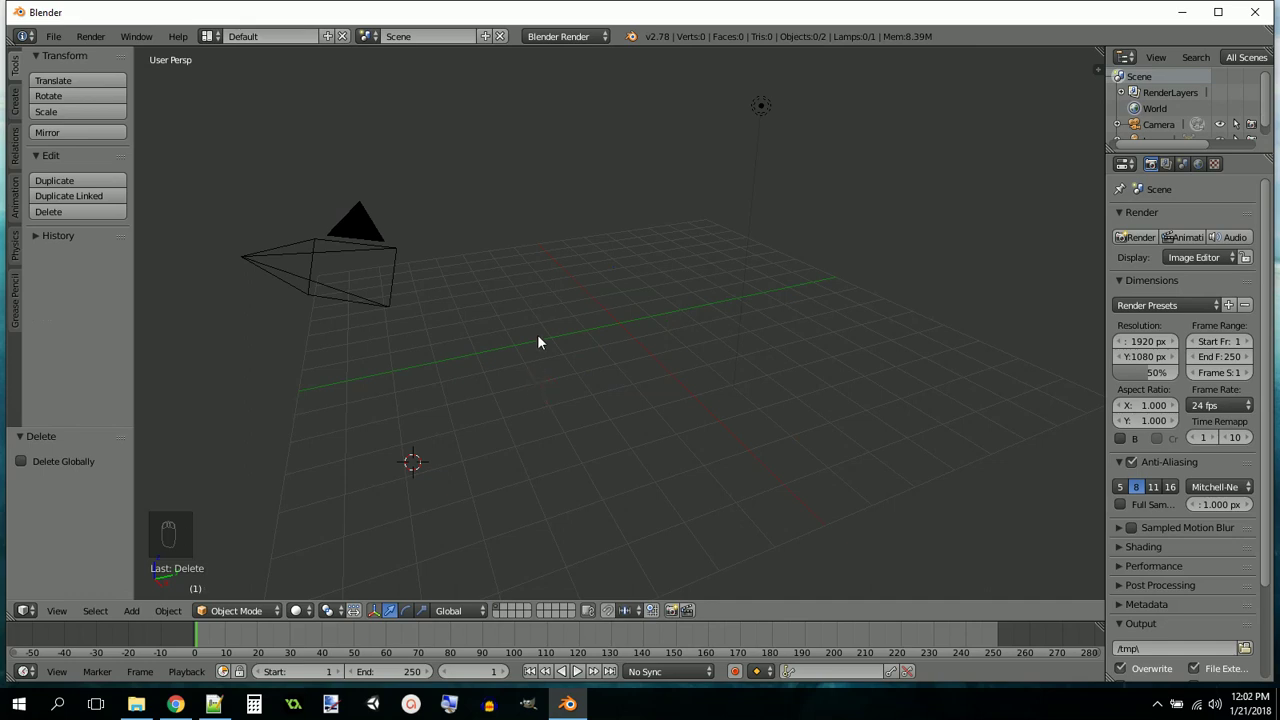
click(15, 103)
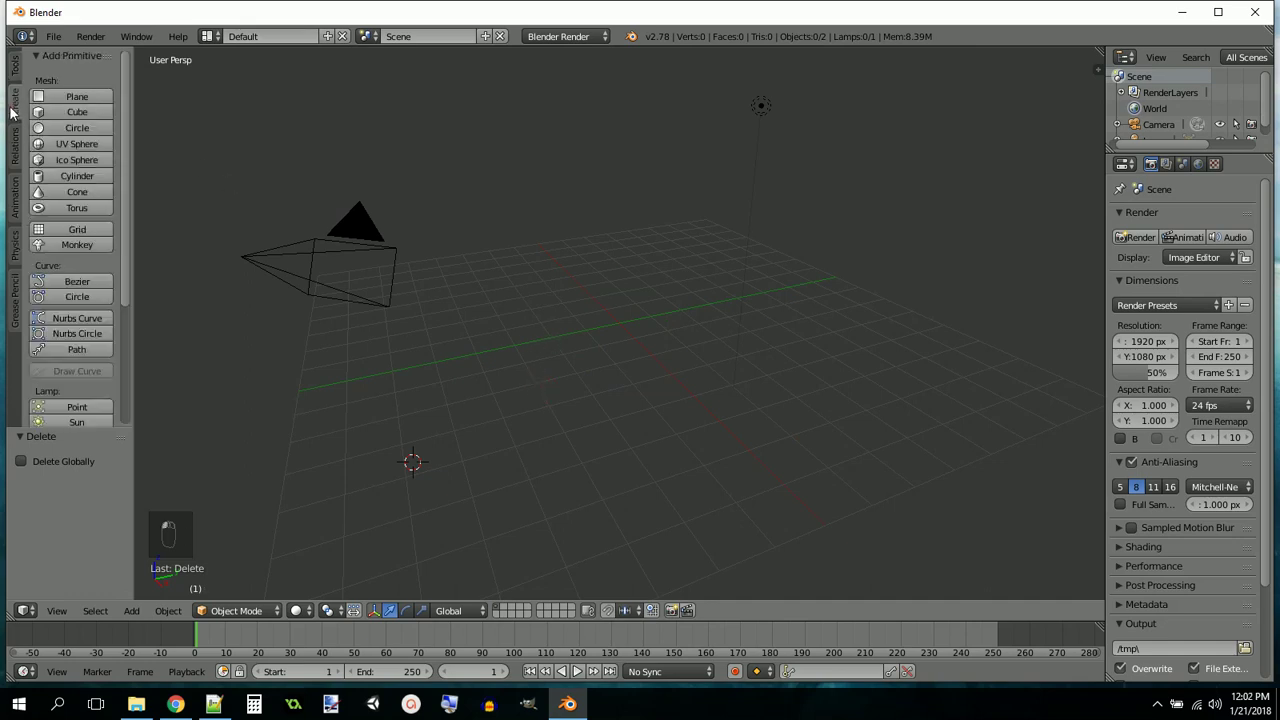
click(77, 143)
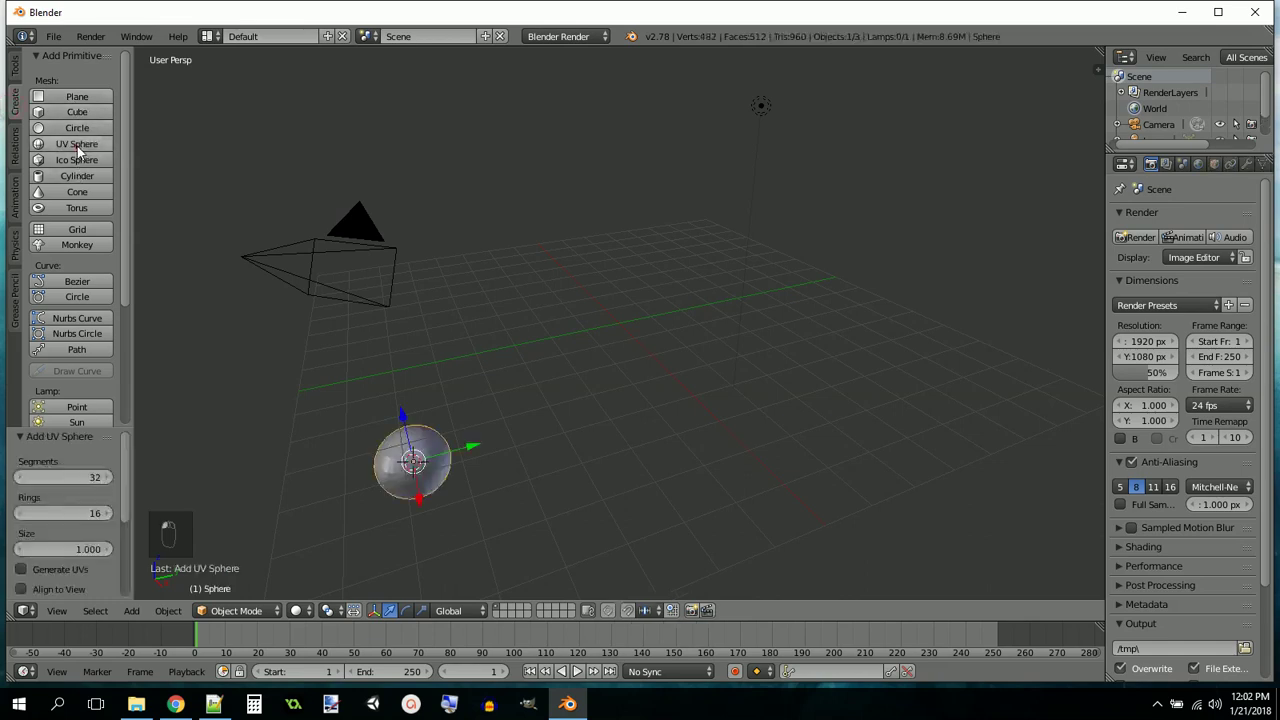
Set the new UV sphere to 64 segments and 32 rings
click(66, 479)
text(64)
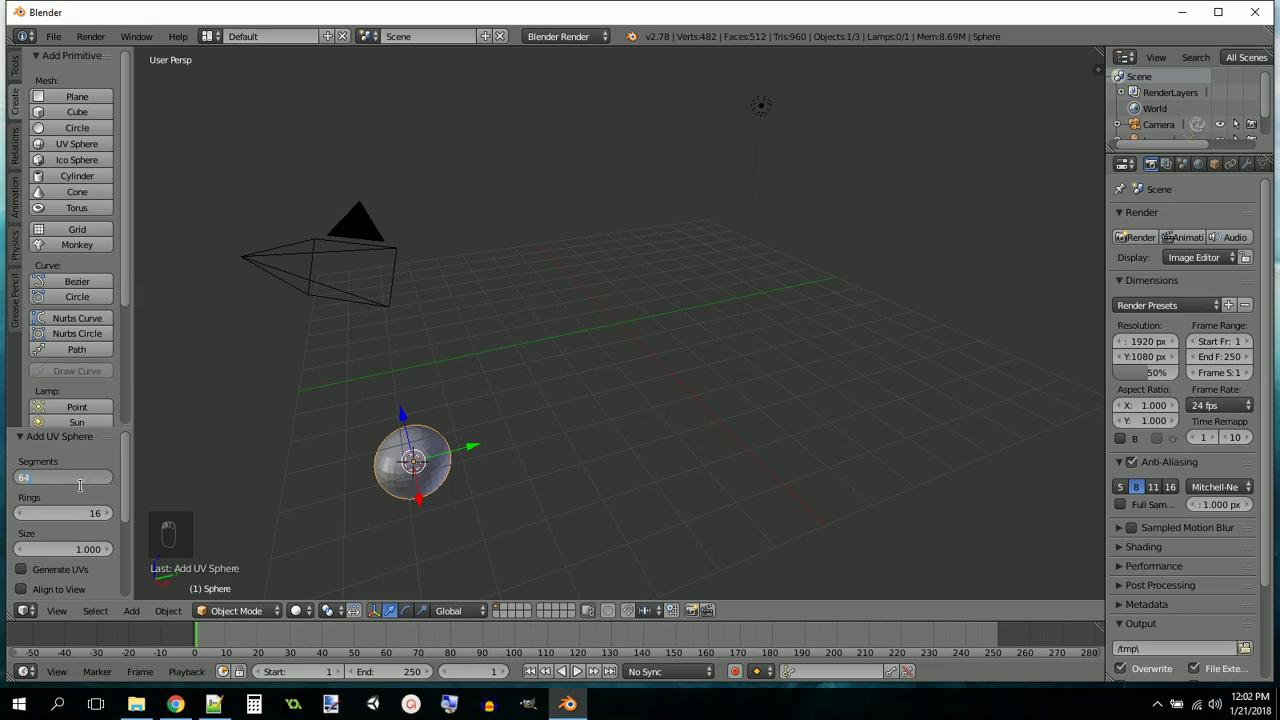
key(Return)
click(85, 516)
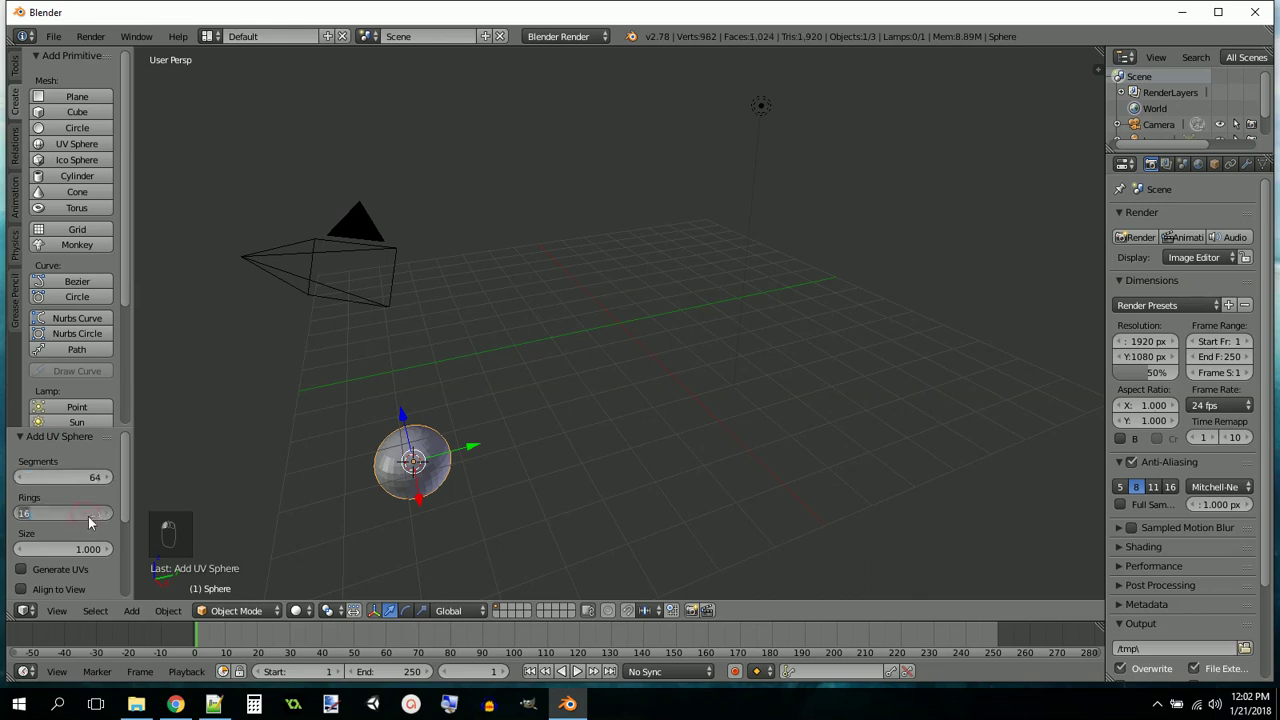
text(32)
key(Return)
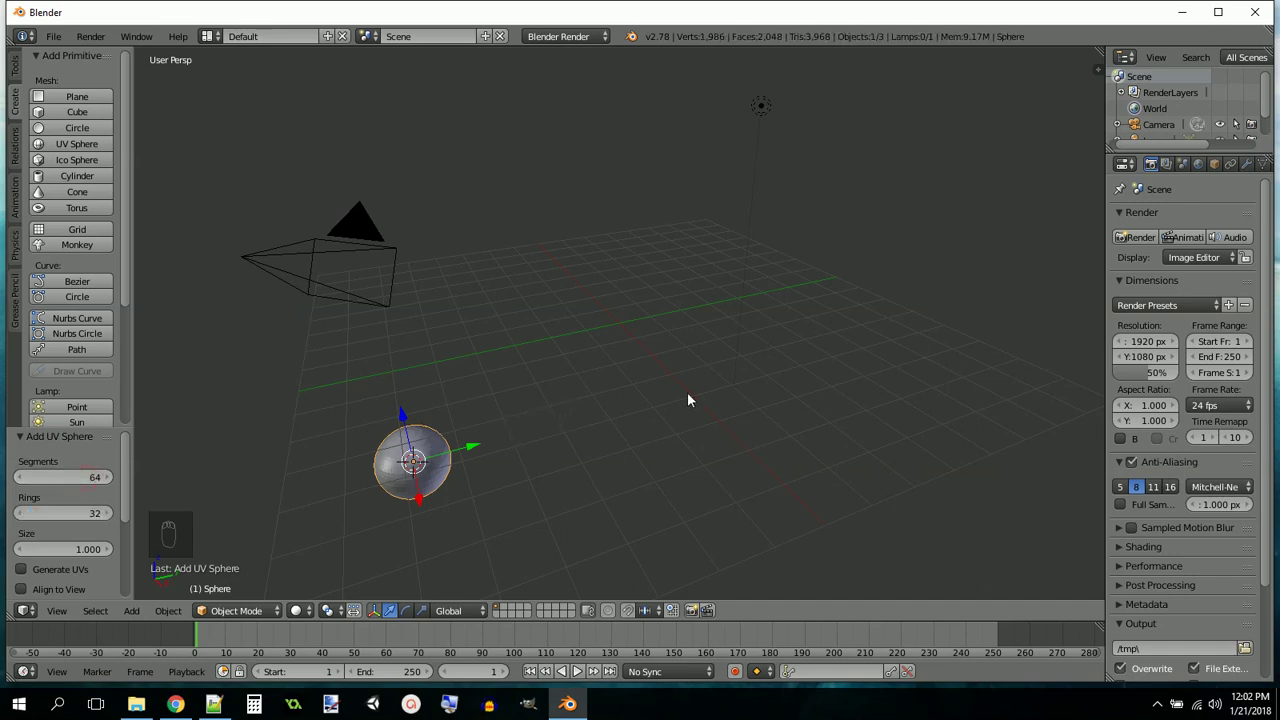
Move the sphere to the world origin by setting its X, Y and Z location to 0
key(n)
scroll(1037, 219, up, 10)
click(1010, 97)
text(0)
click(1012, 112)
text(0)
click(1020, 130)
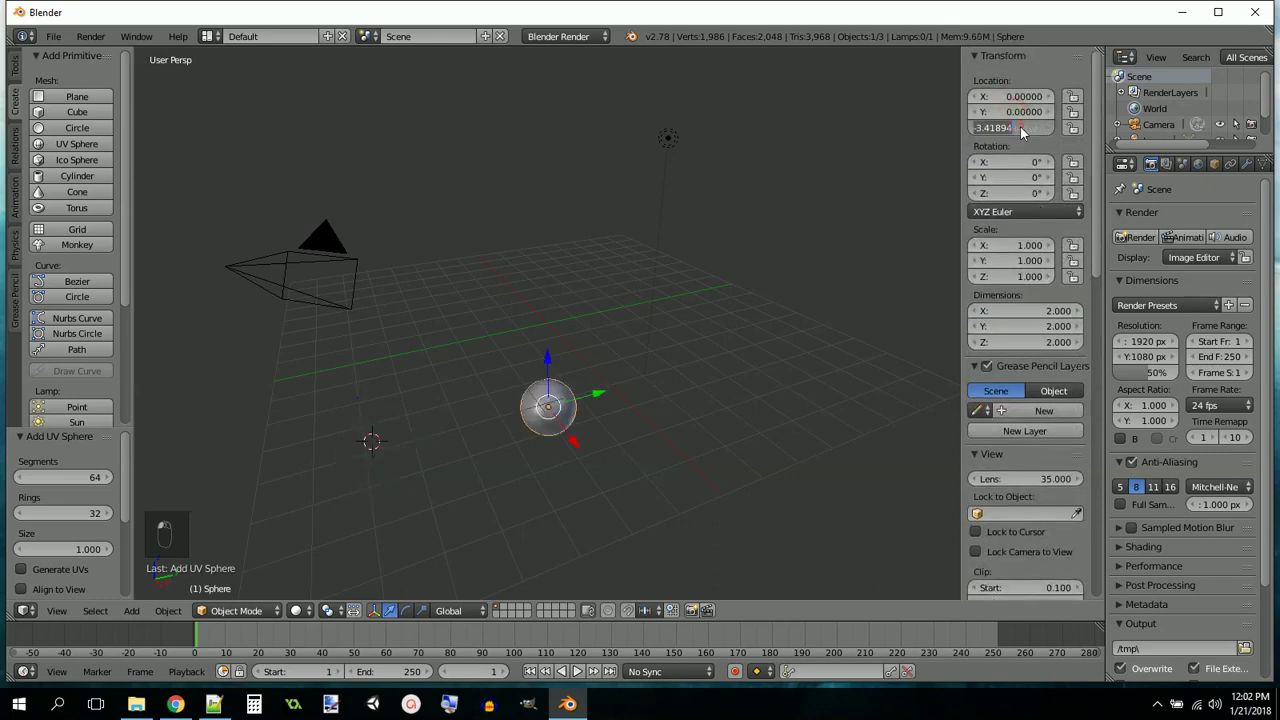
text(0)
key(Return)
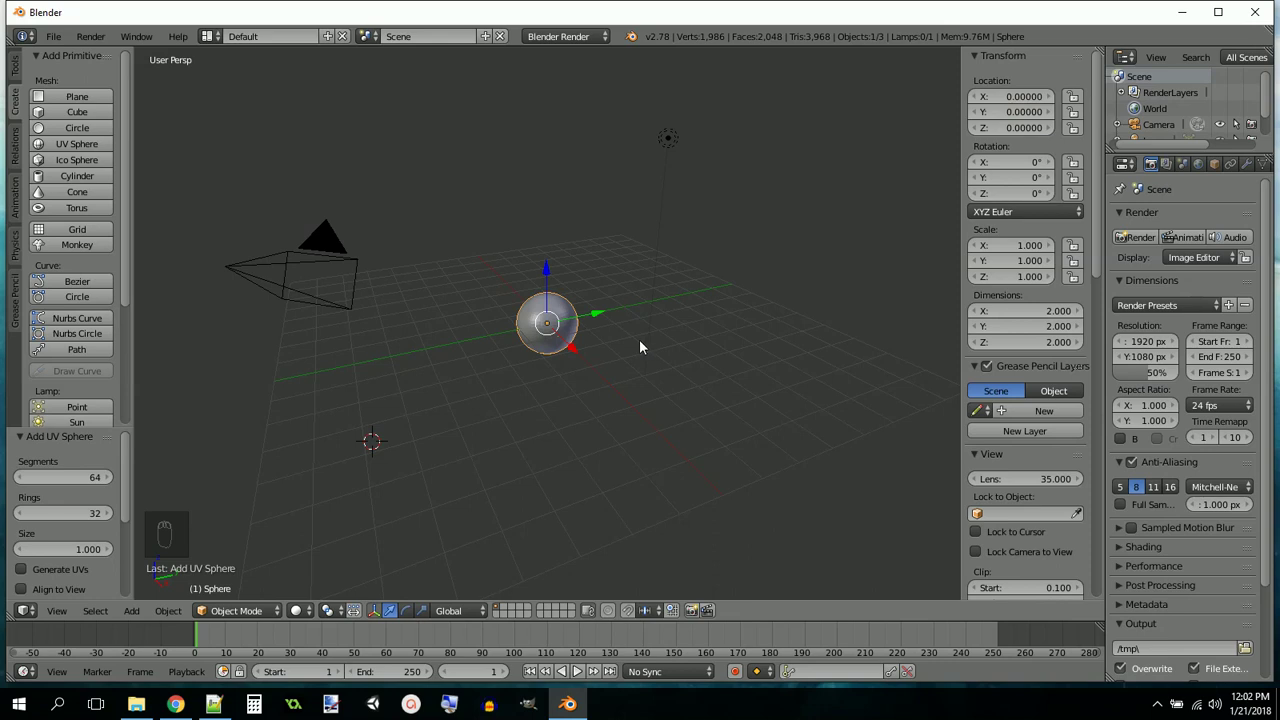
Align the camera to a closer front view with the sphere centred in the frame
key(KP_1)
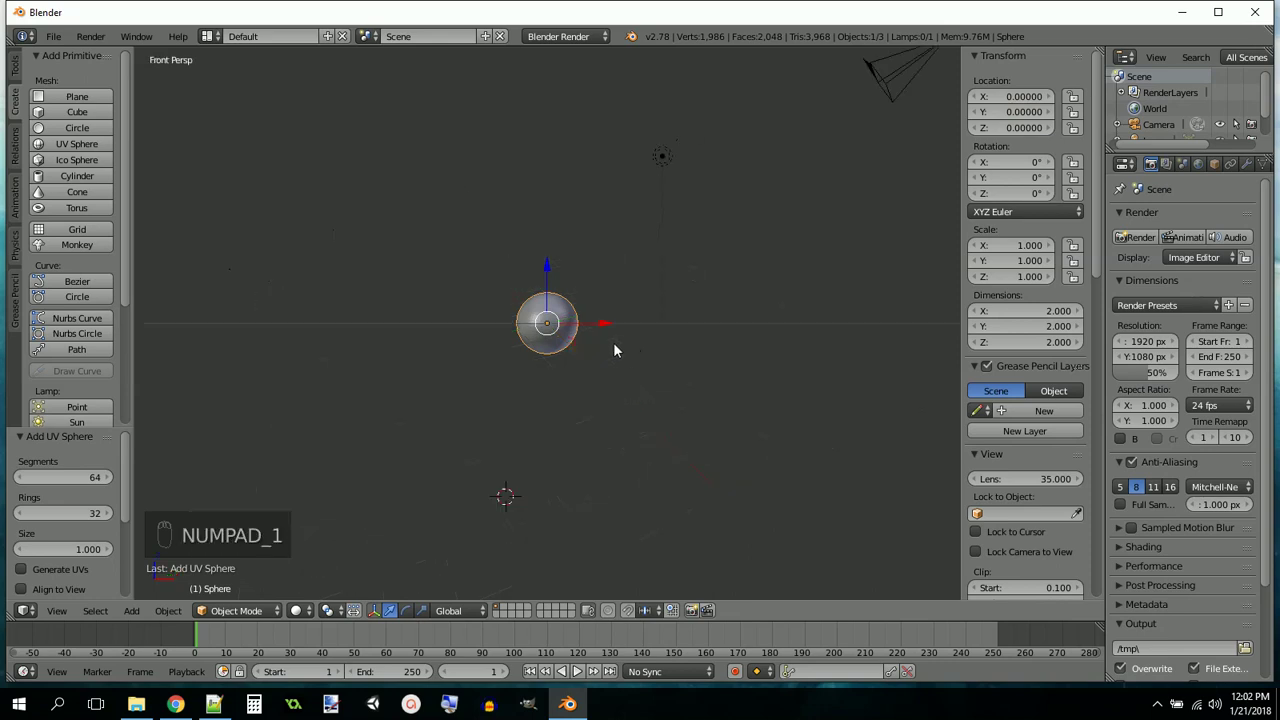
scroll(637, 345, up, 3)
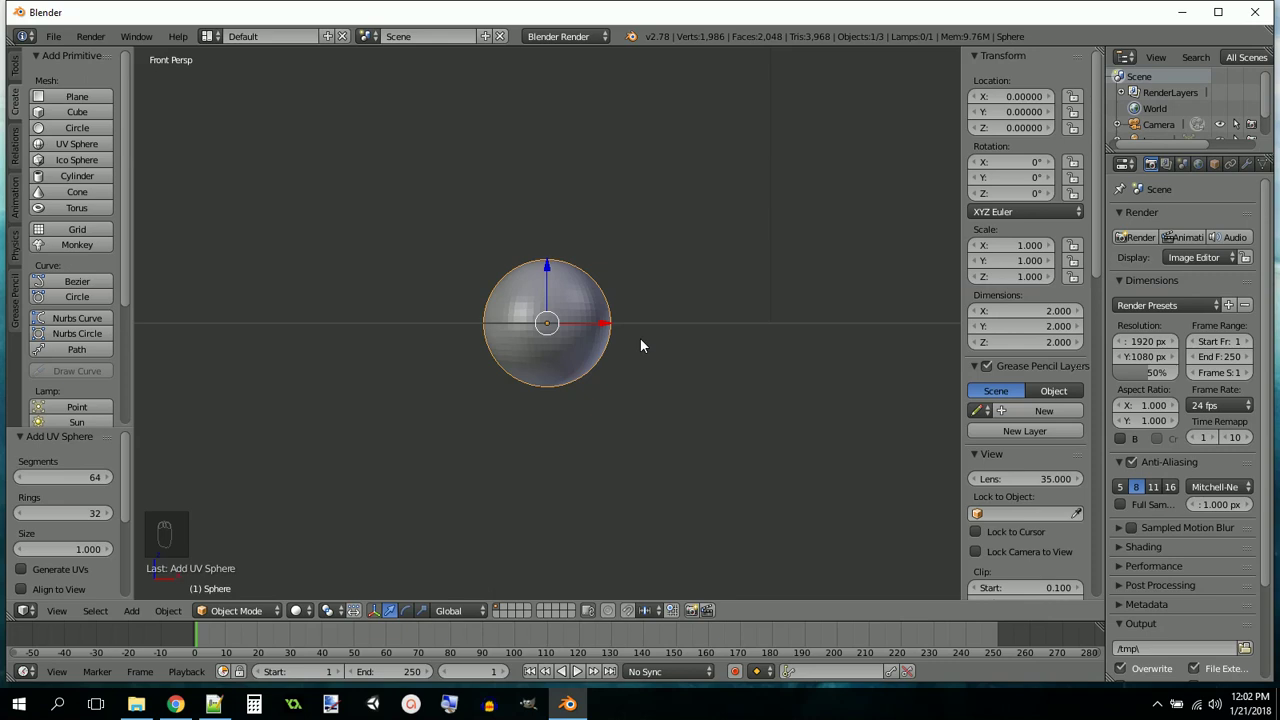
key(ctrl+alt+KP_0)
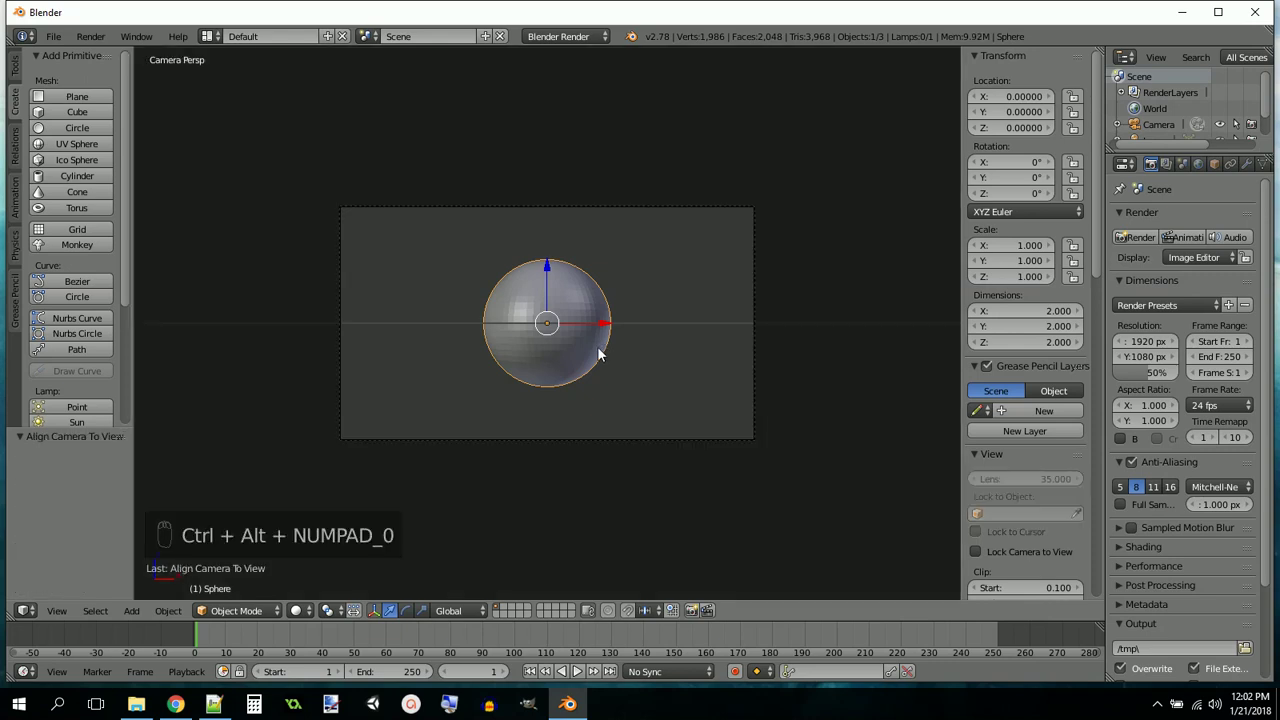
scroll(606, 352, up, 2)
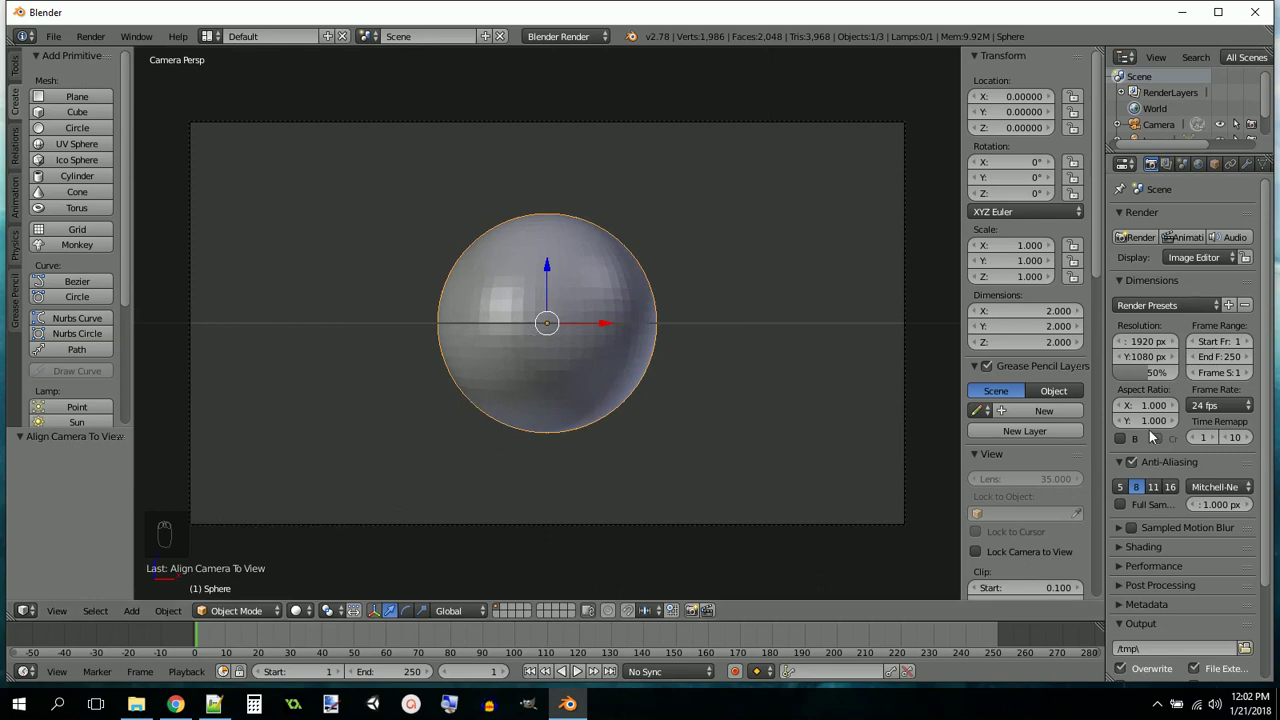
Apply smooth shading to the sphere
scroll(487, 323, up, 2)
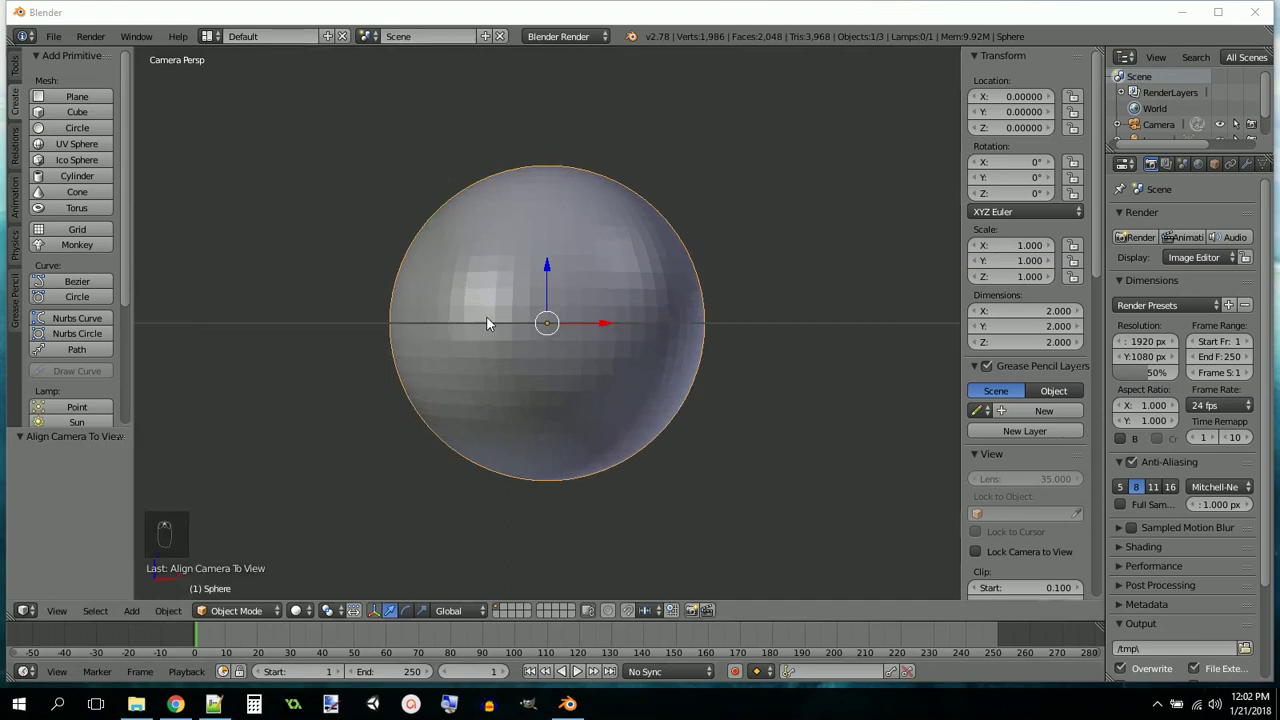
scroll(485, 323, up, 2)
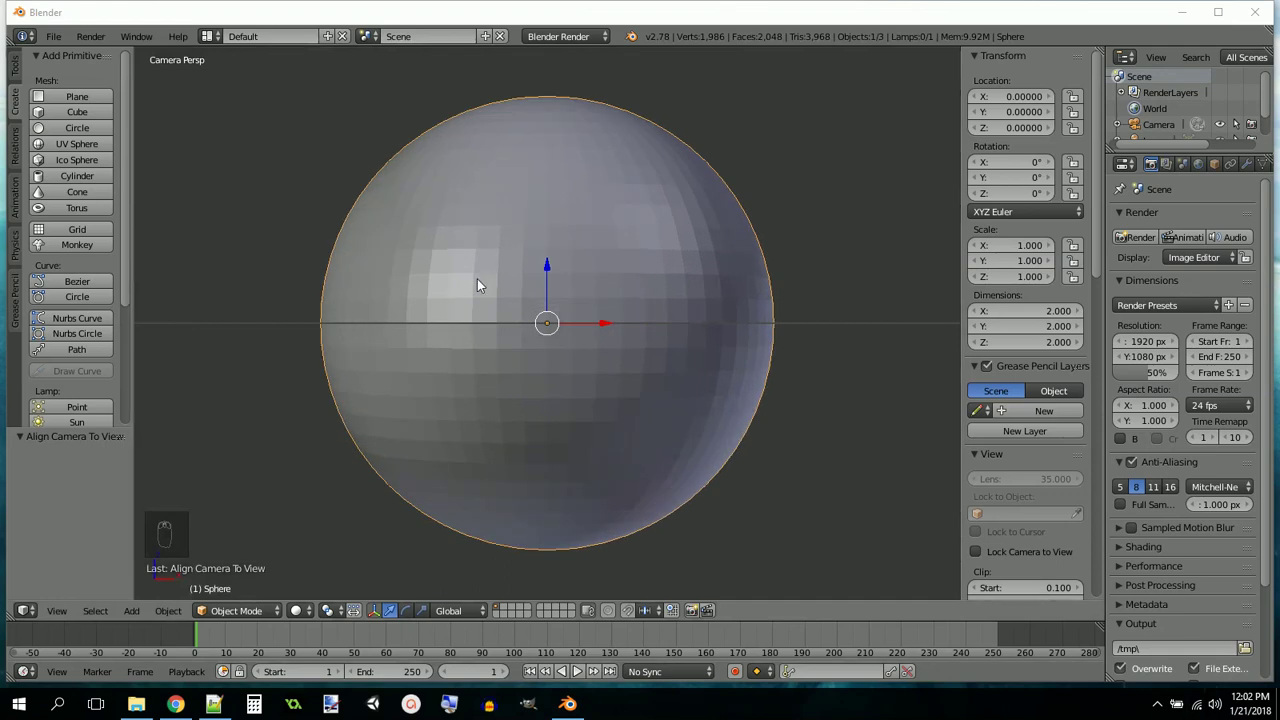
click(14, 66)
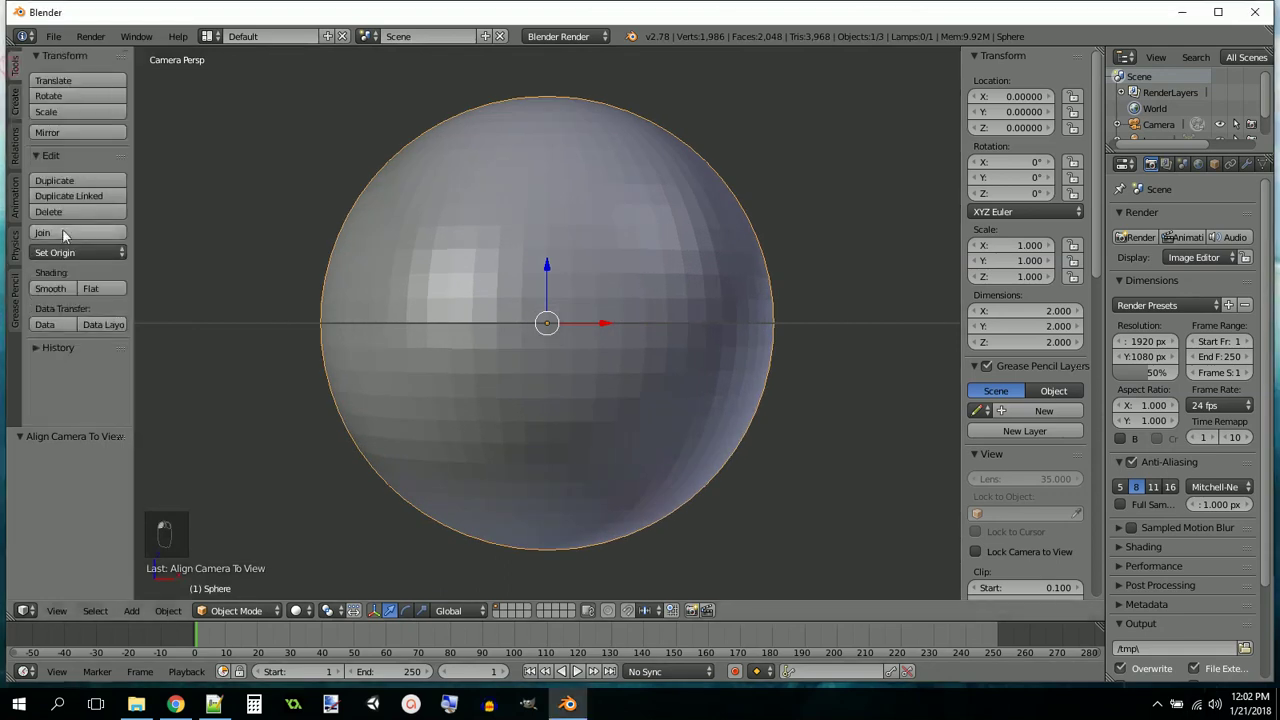
click(50, 288)
scroll(538, 356, down, 4)
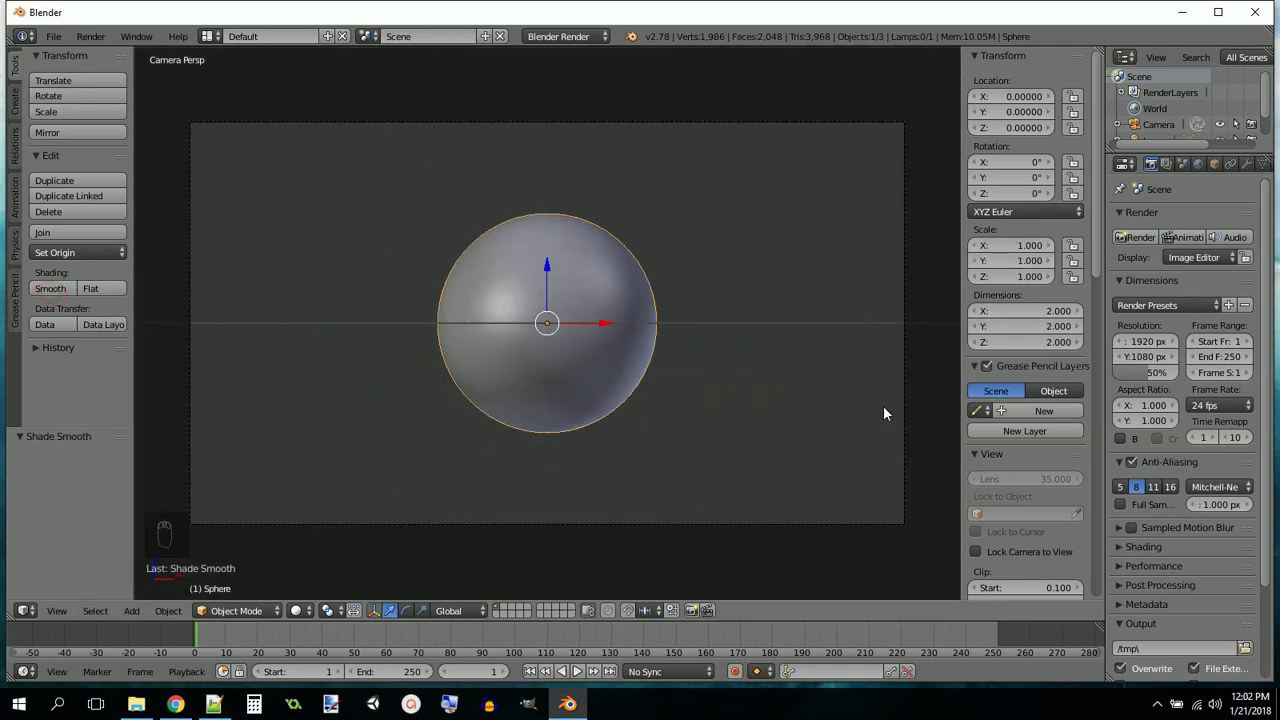
Hide both viewport side panels, widen the properties area and enlarge the outliner to fit all scene objects
key(n)
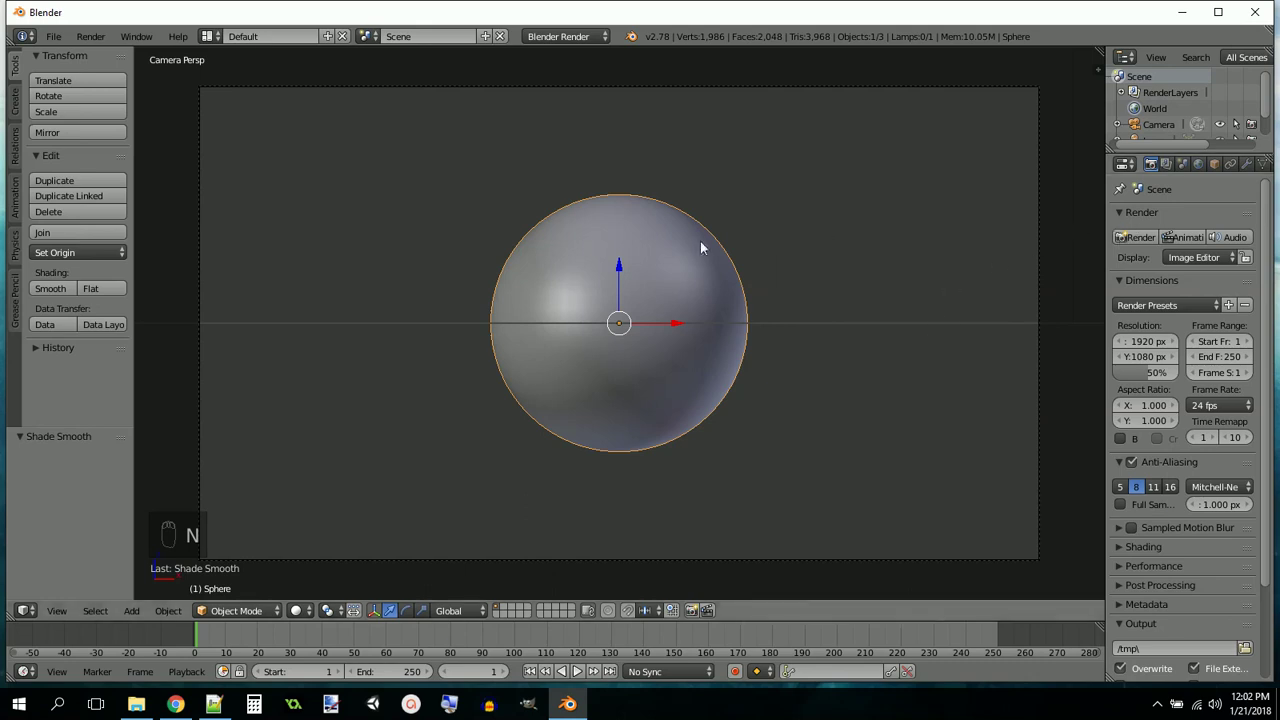
key(t)
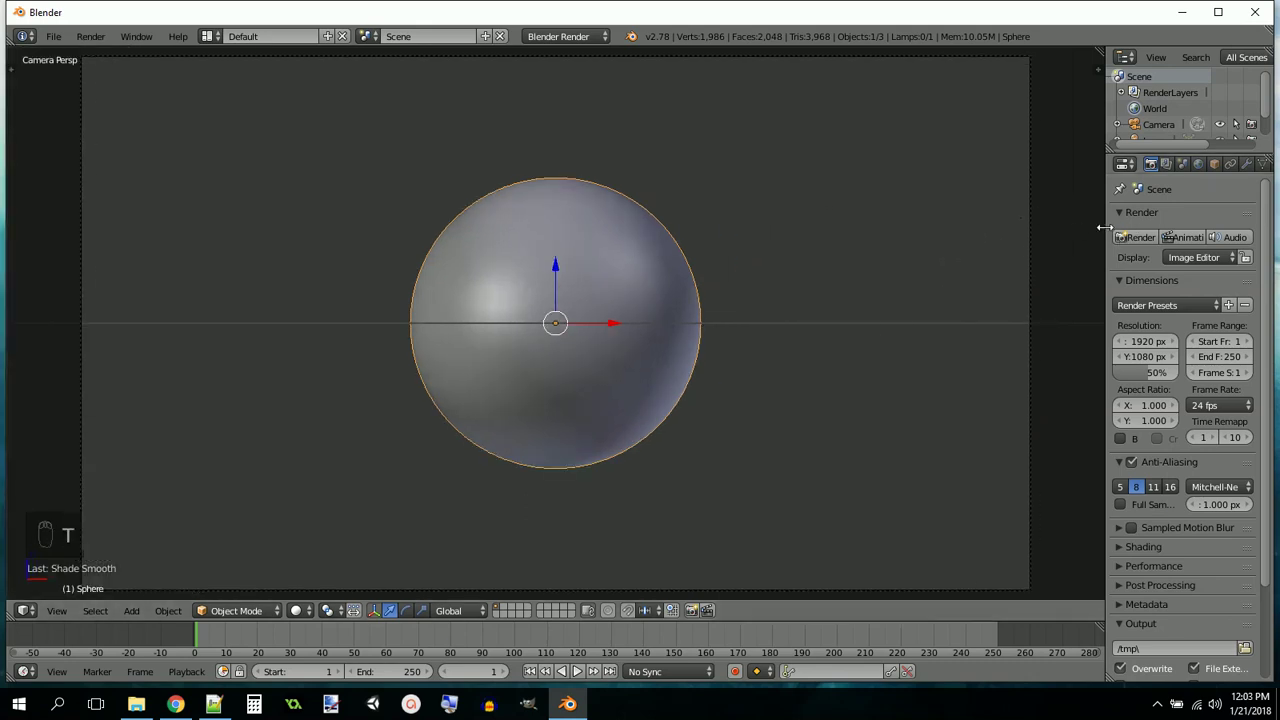
drag(1099, 226, 1038, 226)
drag(1136, 147, 1137, 190)
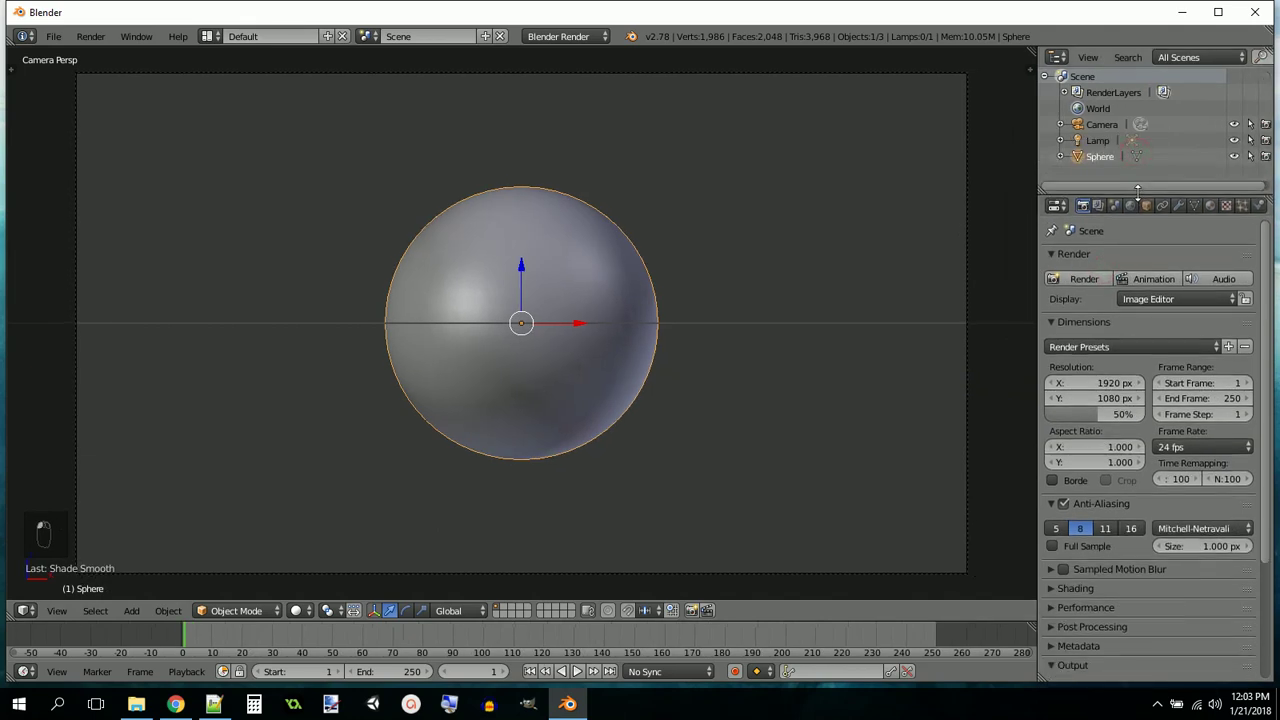
Select the camera and increase its focal length to 45 mm and then to 55 mm
click(1102, 126)
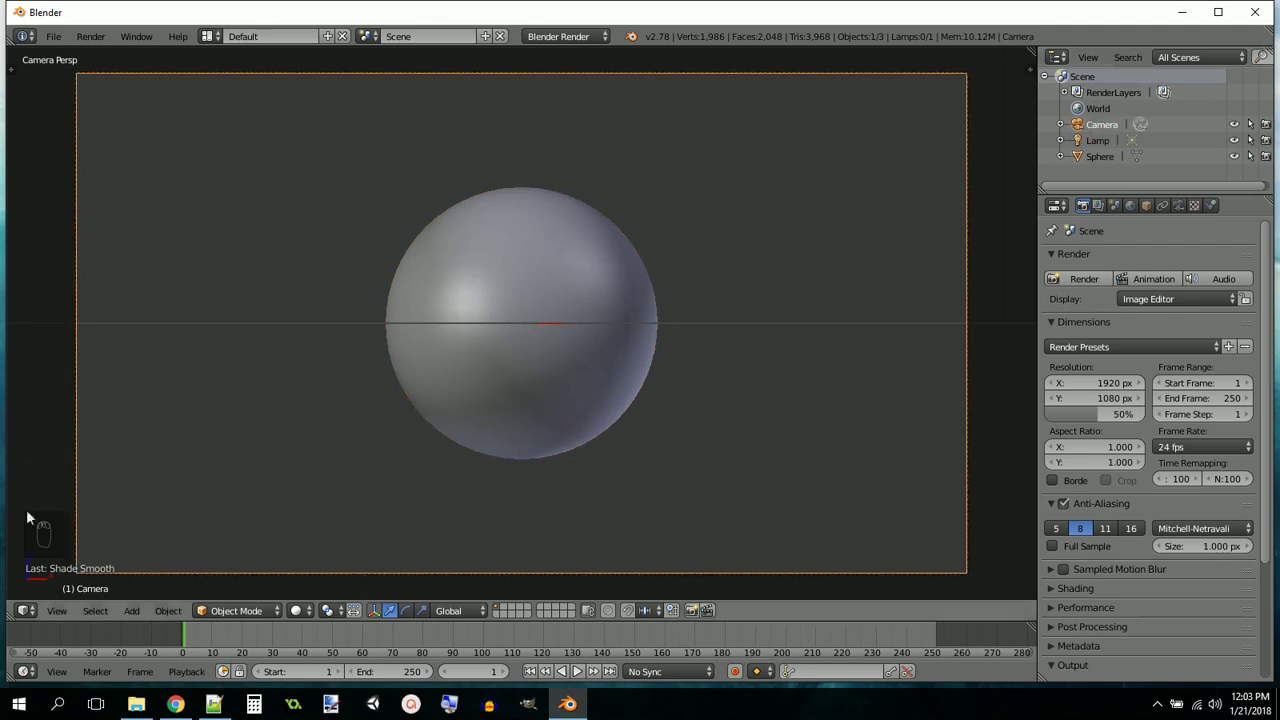
click(1095, 125)
click(1179, 205)
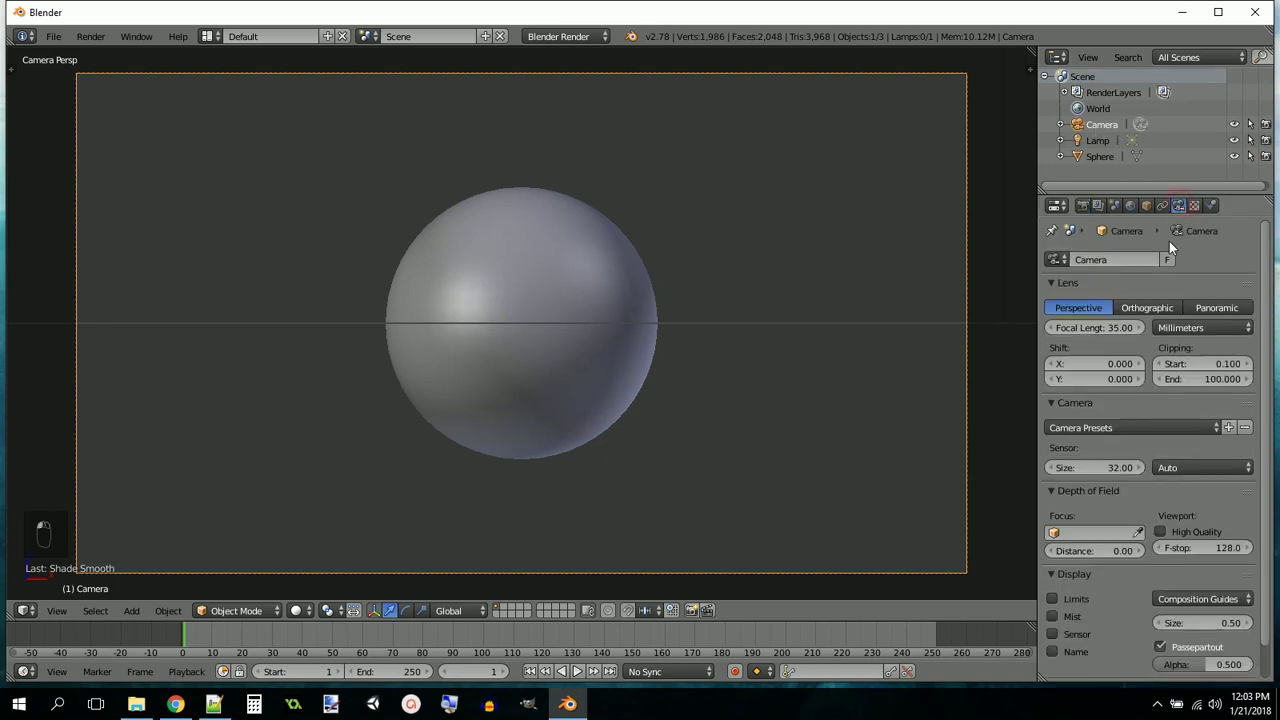
click(1101, 328)
text(45)
key(Return)
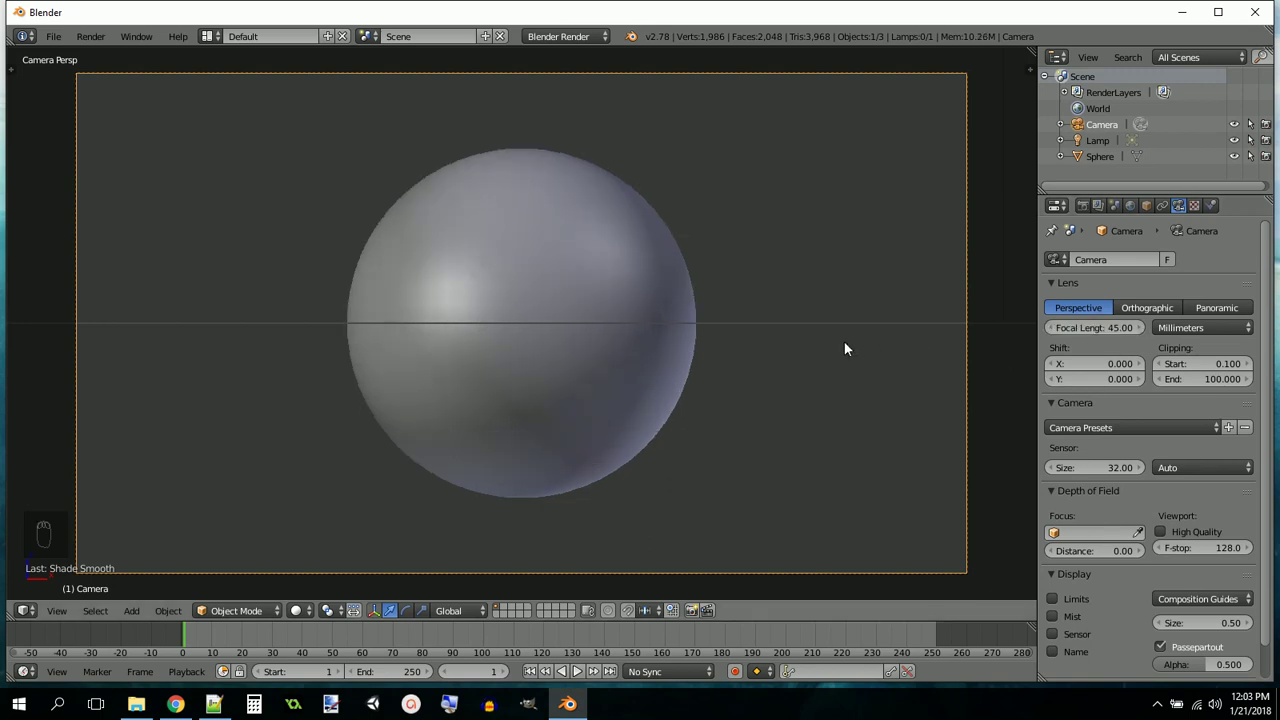
click(1100, 328)
text(55)
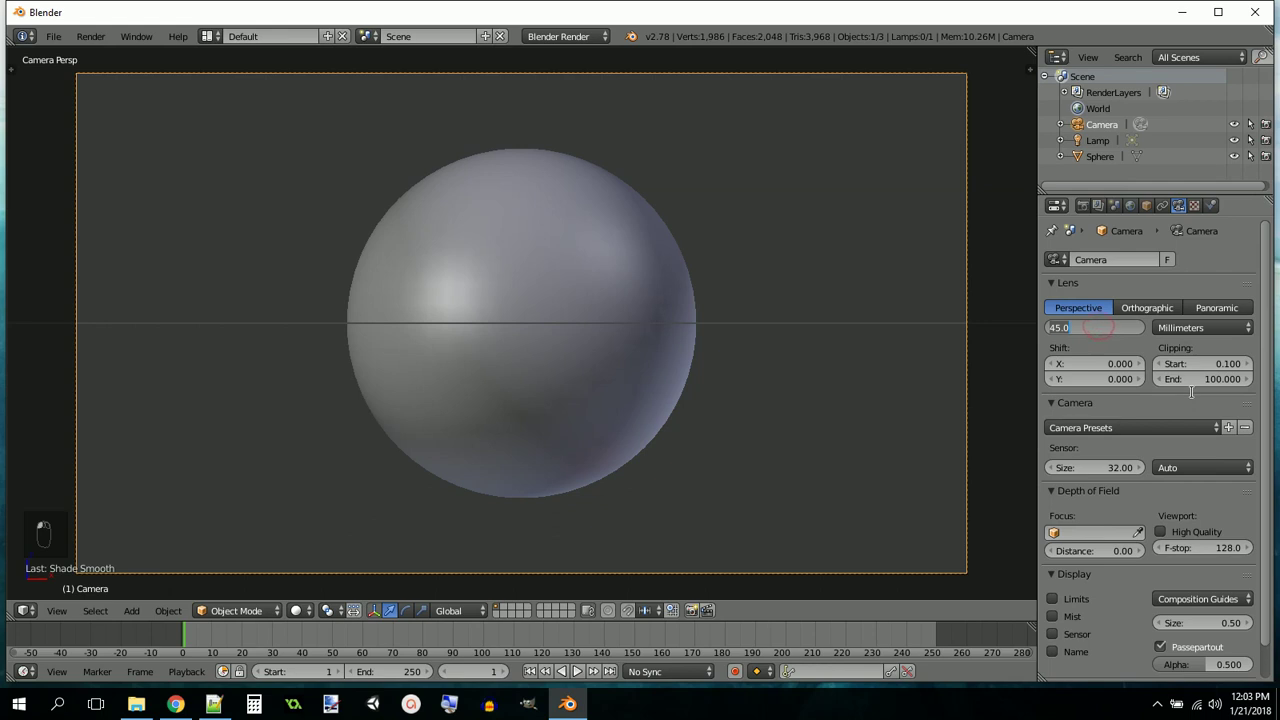
key(Return)
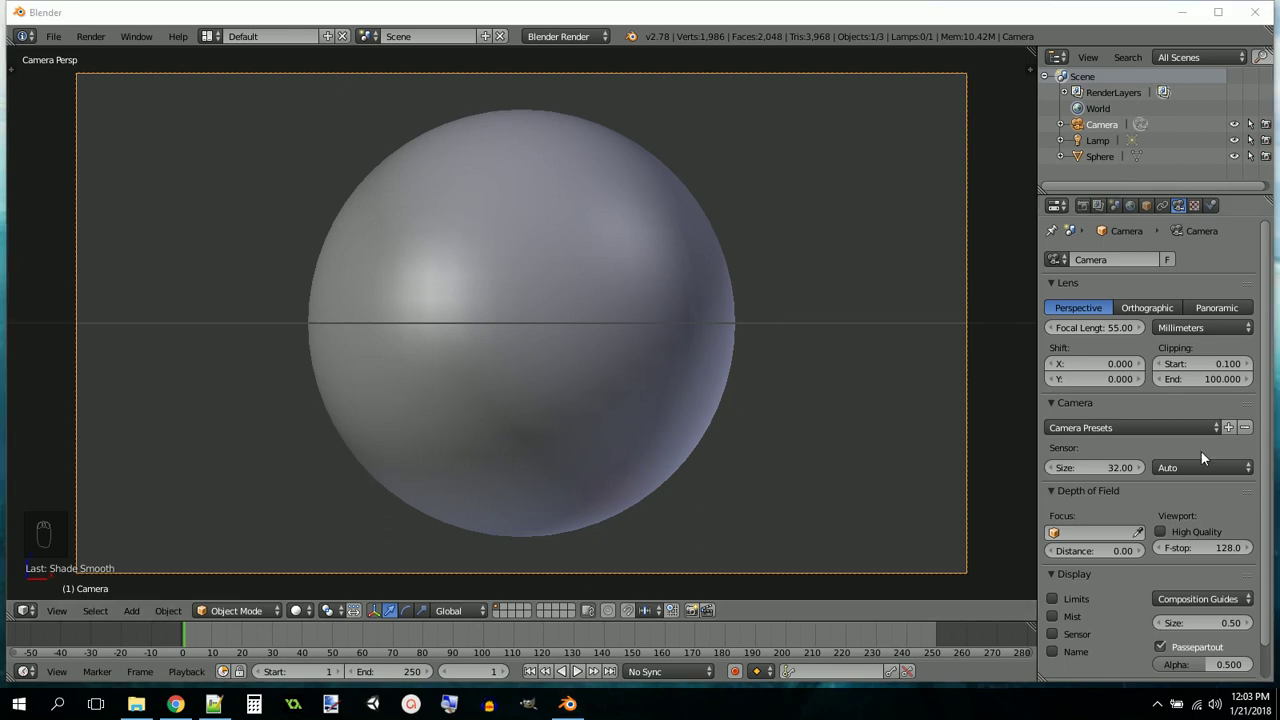
Display the viewport in Material shading and change the lamp type to Sun
click(297, 609)
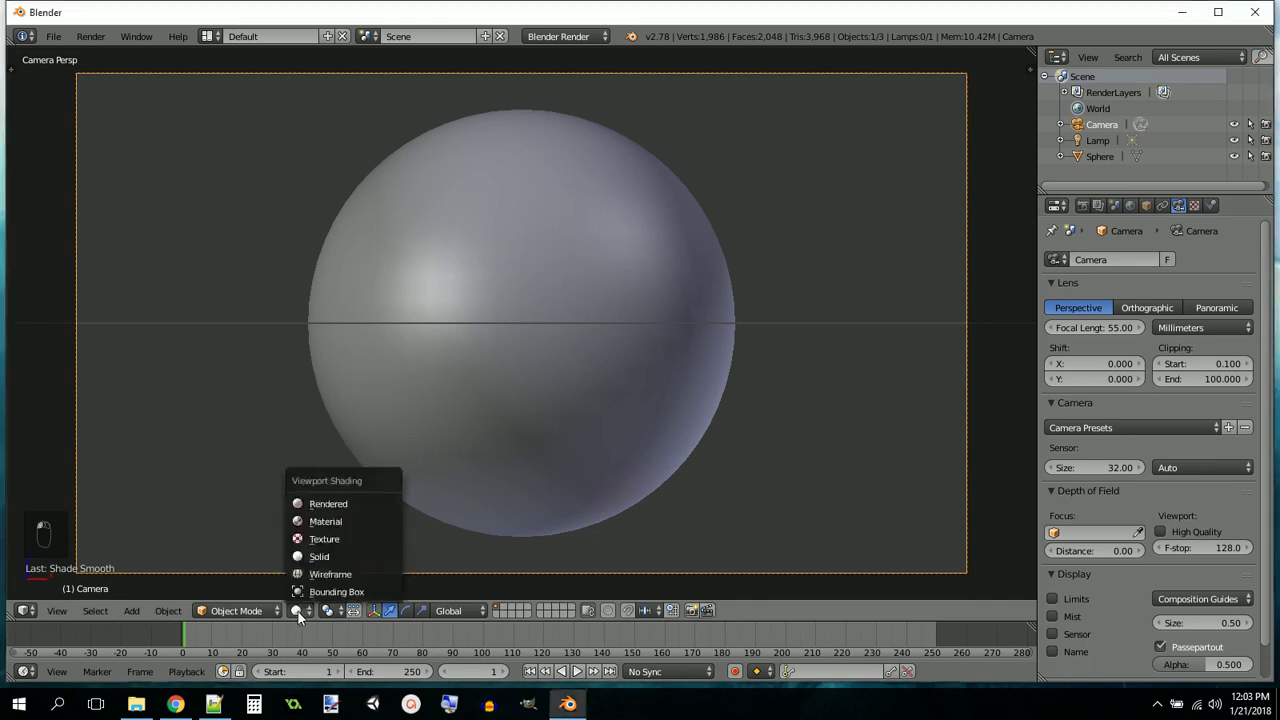
click(324, 523)
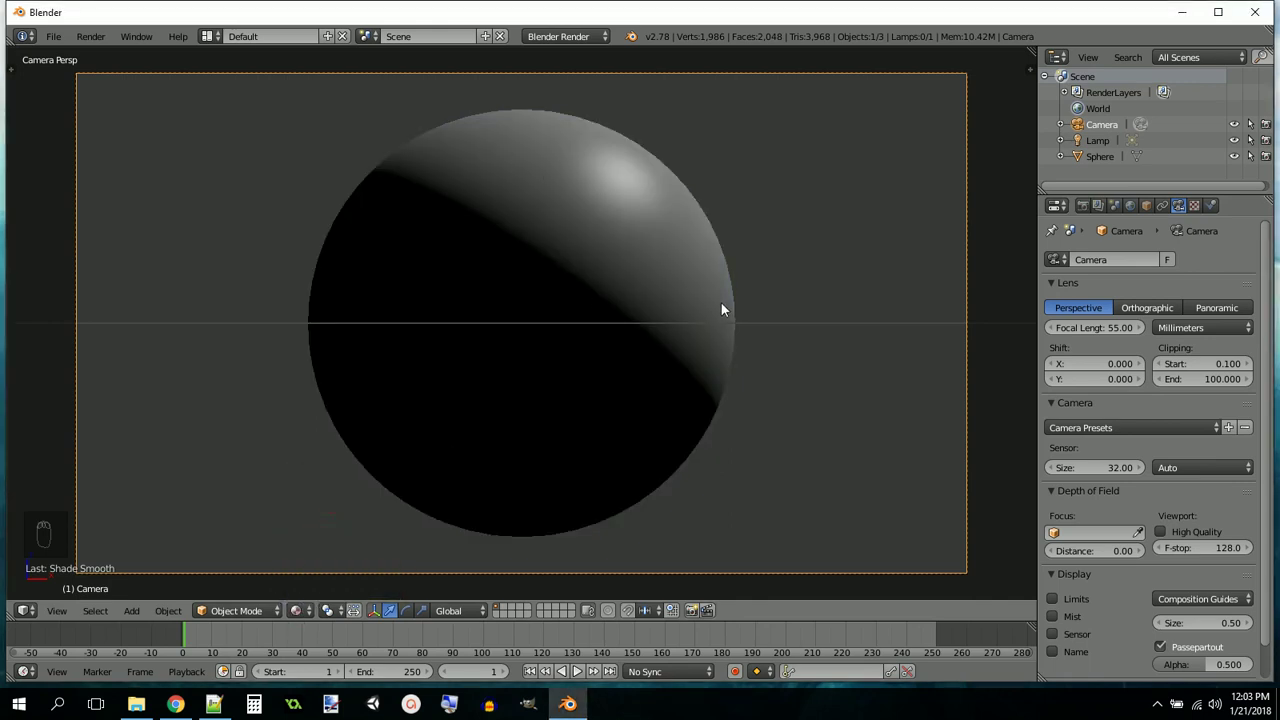
click(1095, 140)
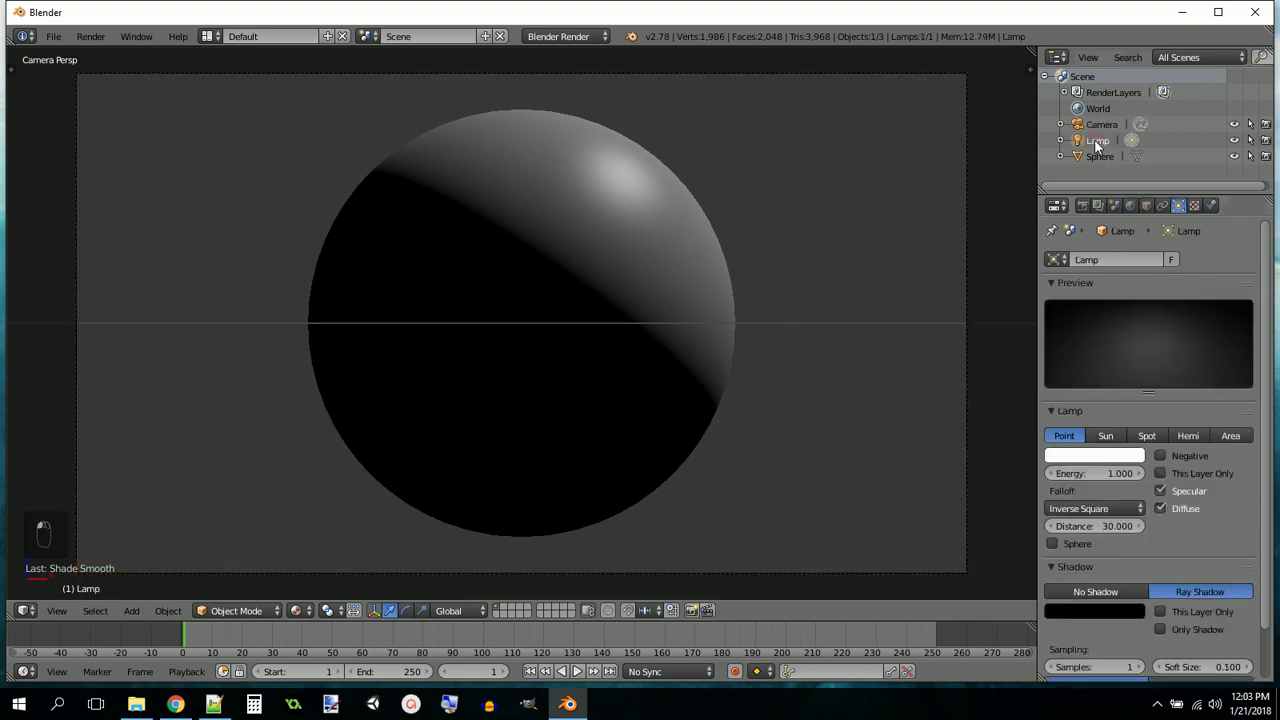
click(1106, 438)
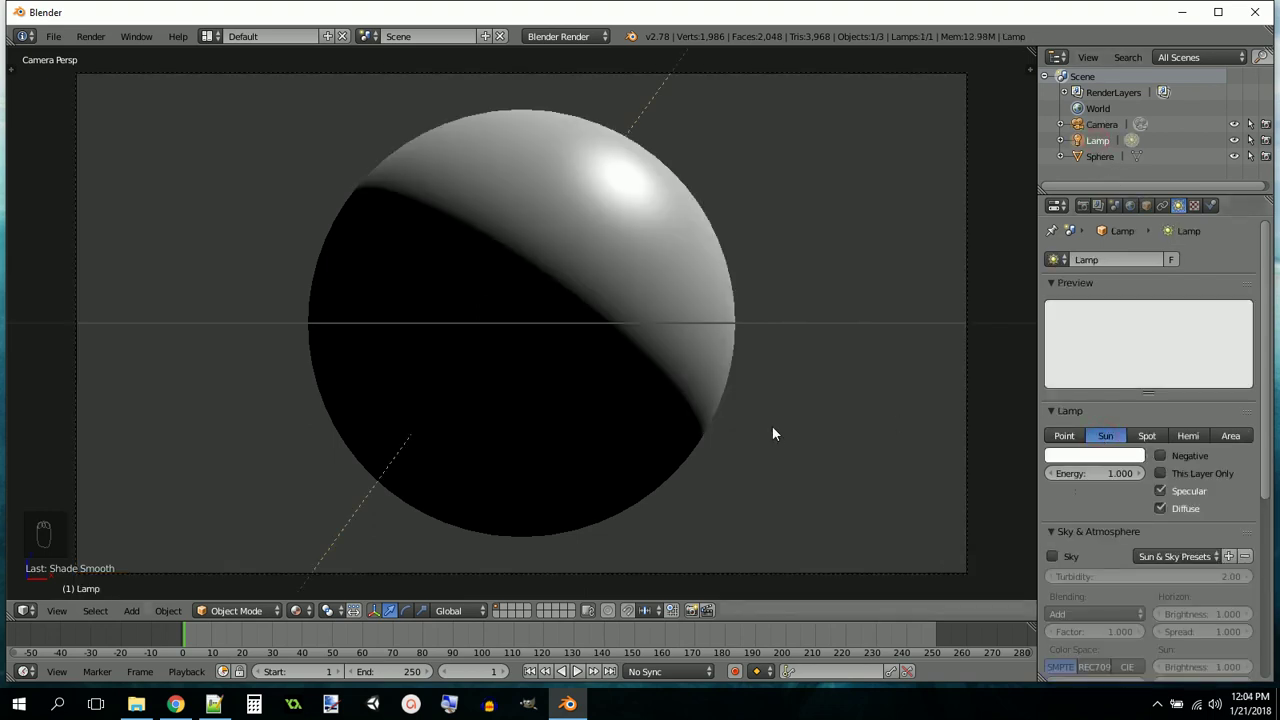
Rotate the sun lamp using the top and front quad views so only the sphere's lower-left edge stays dark in the camera view
key(ctrl+alt+q)
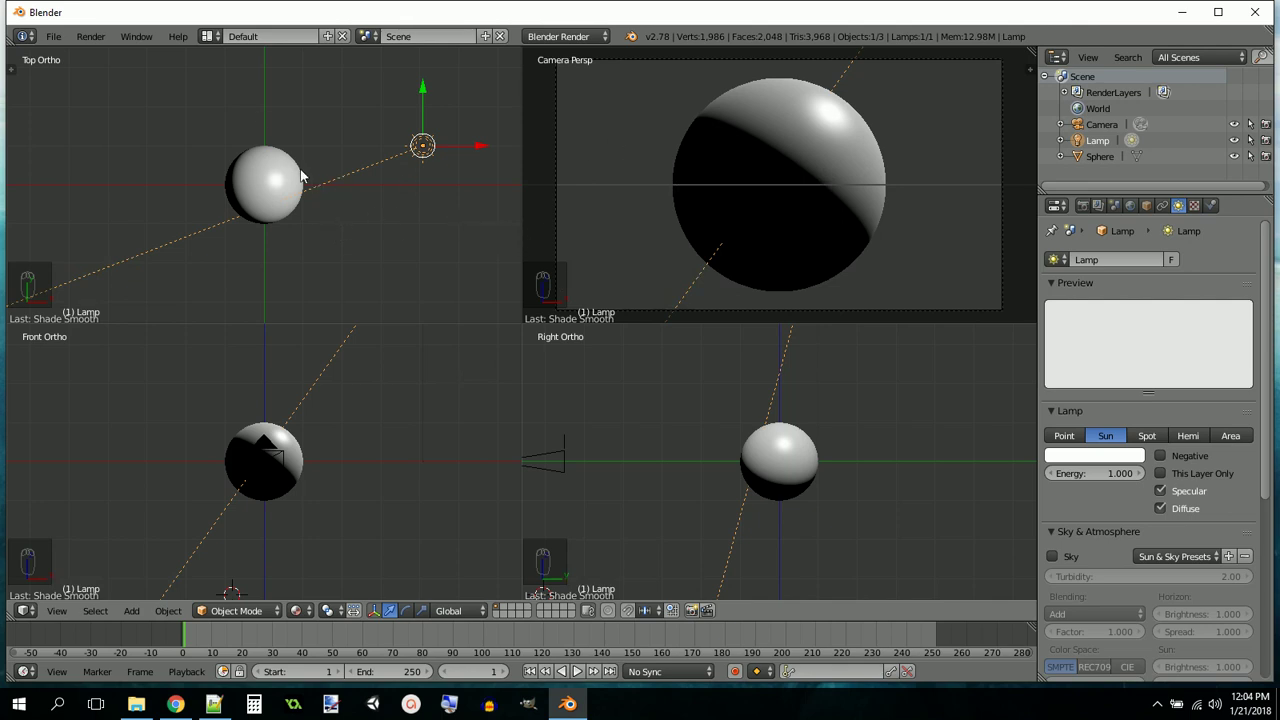
key(r)
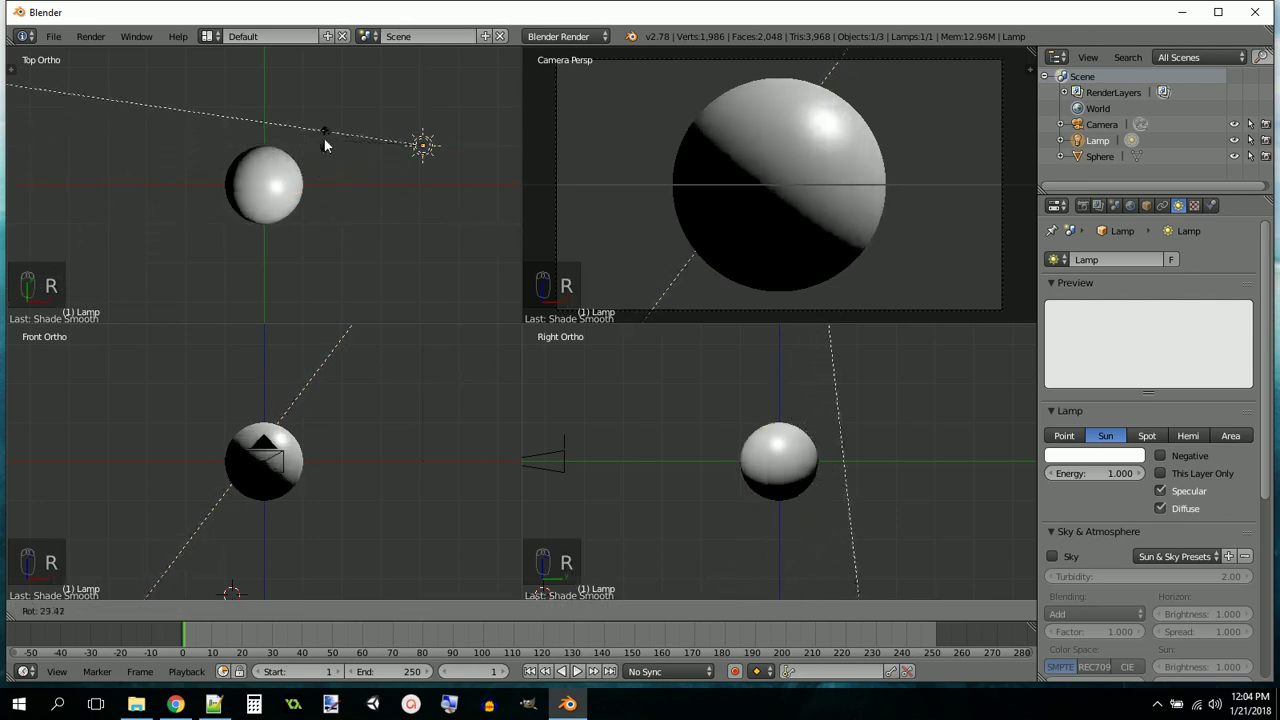
click(350, 127)
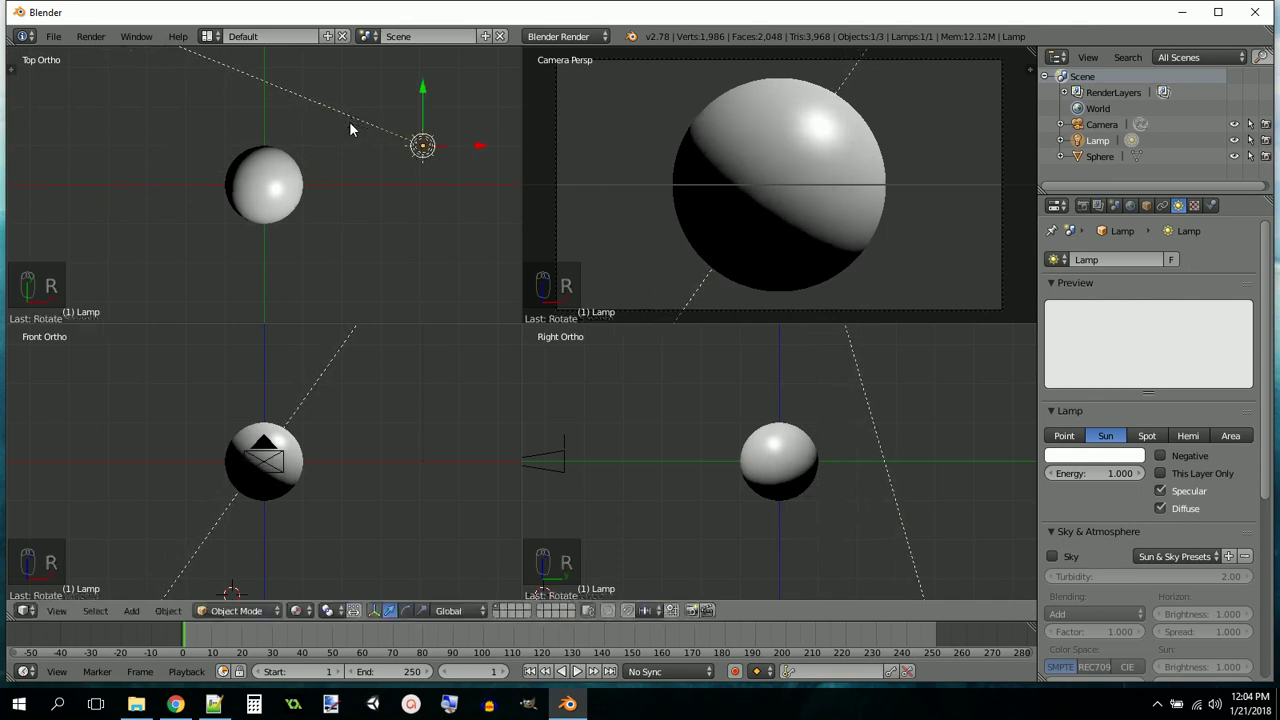
key(r)
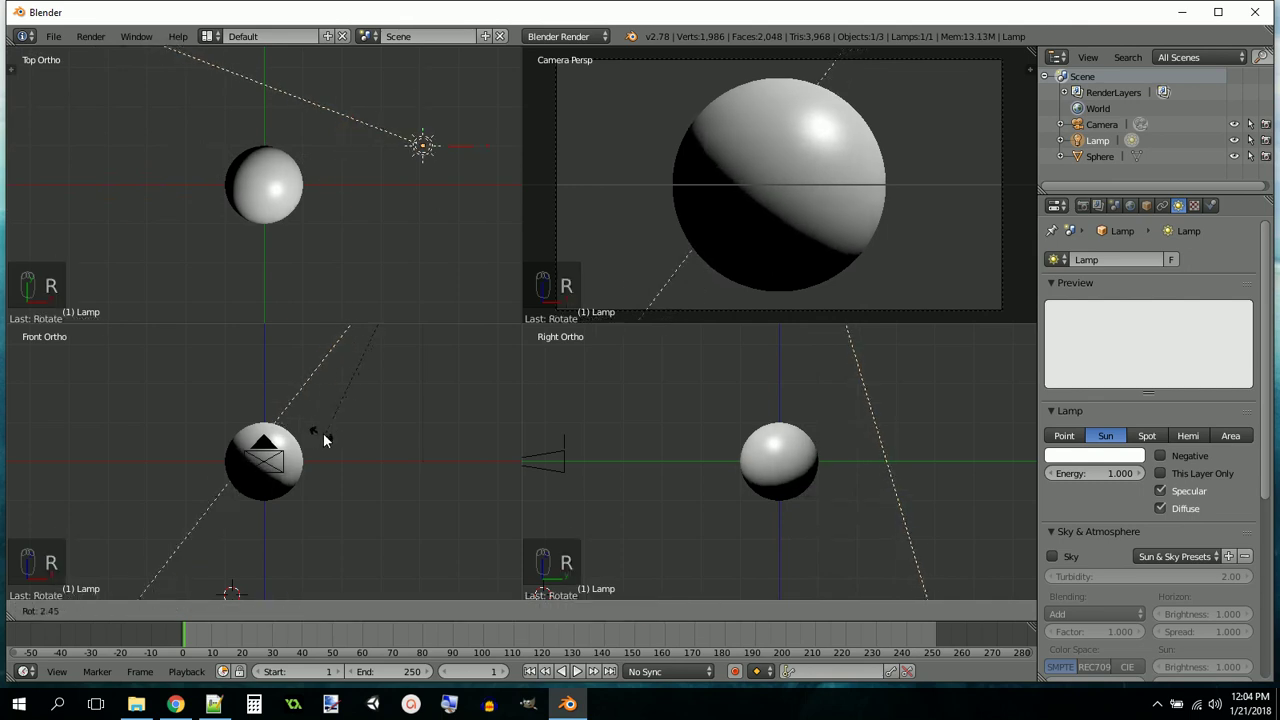
click(266, 401)
key(r)
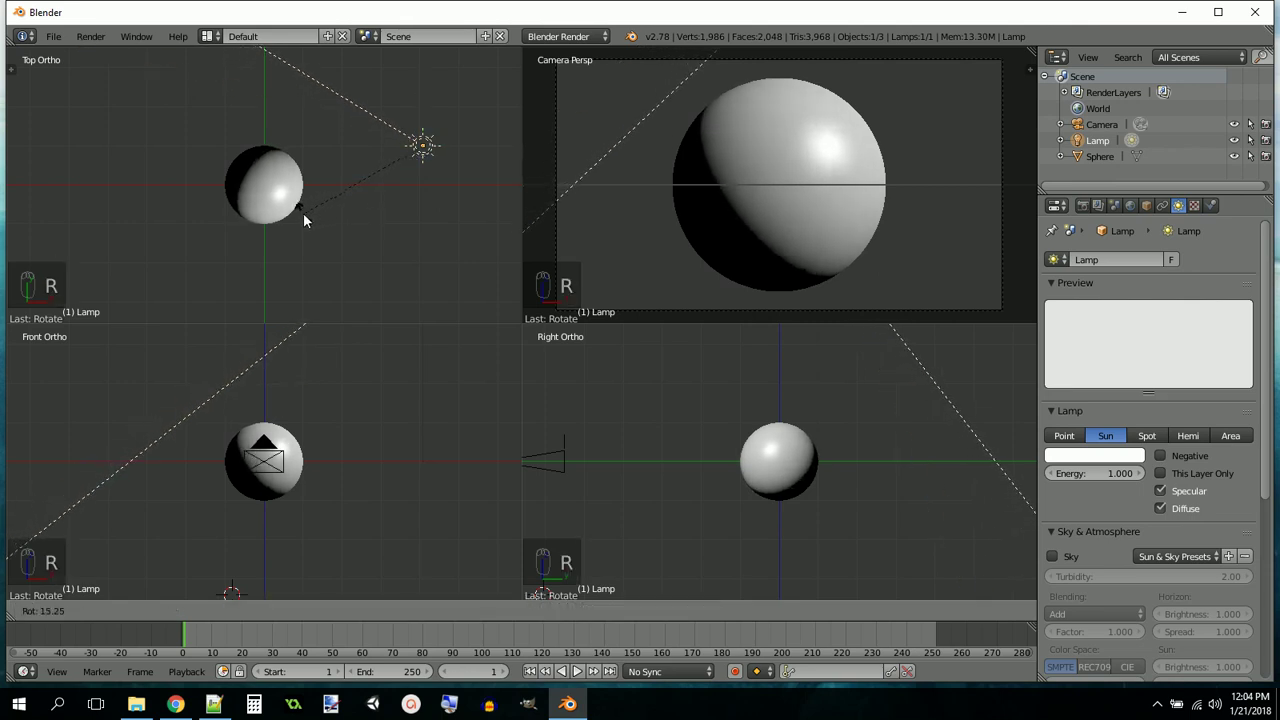
click(304, 215)
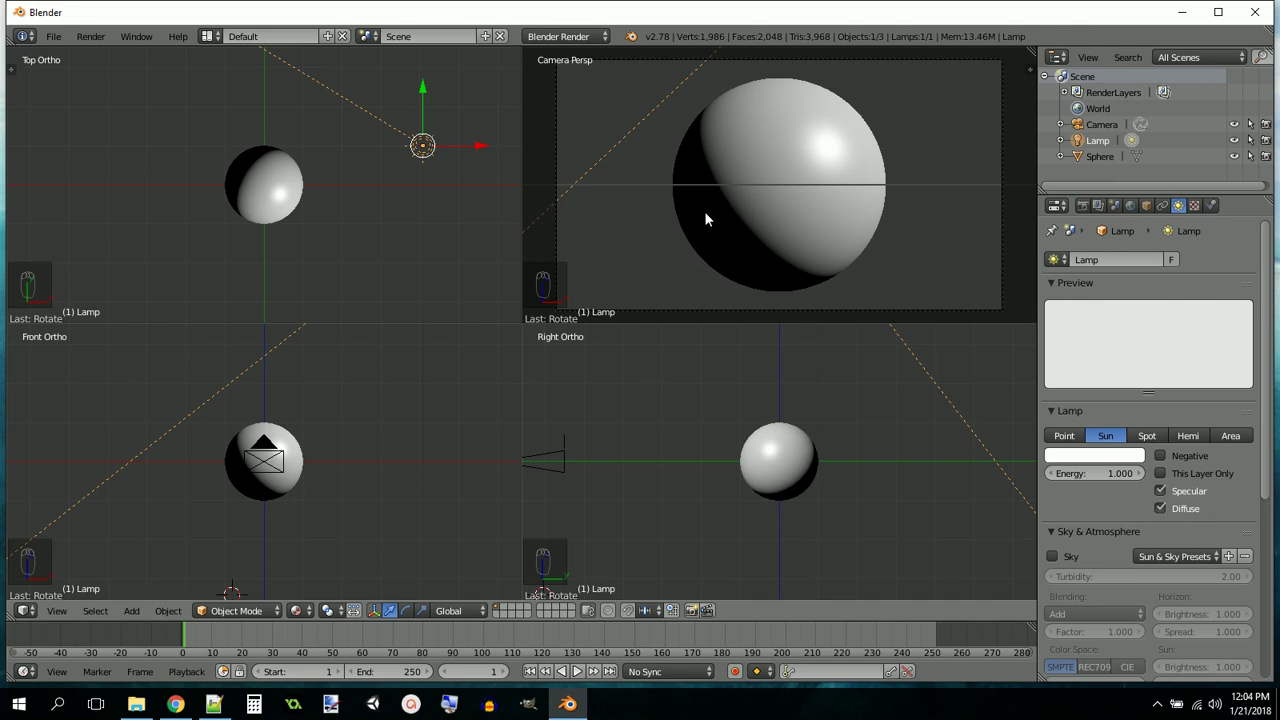
key(ctrl+alt+q)
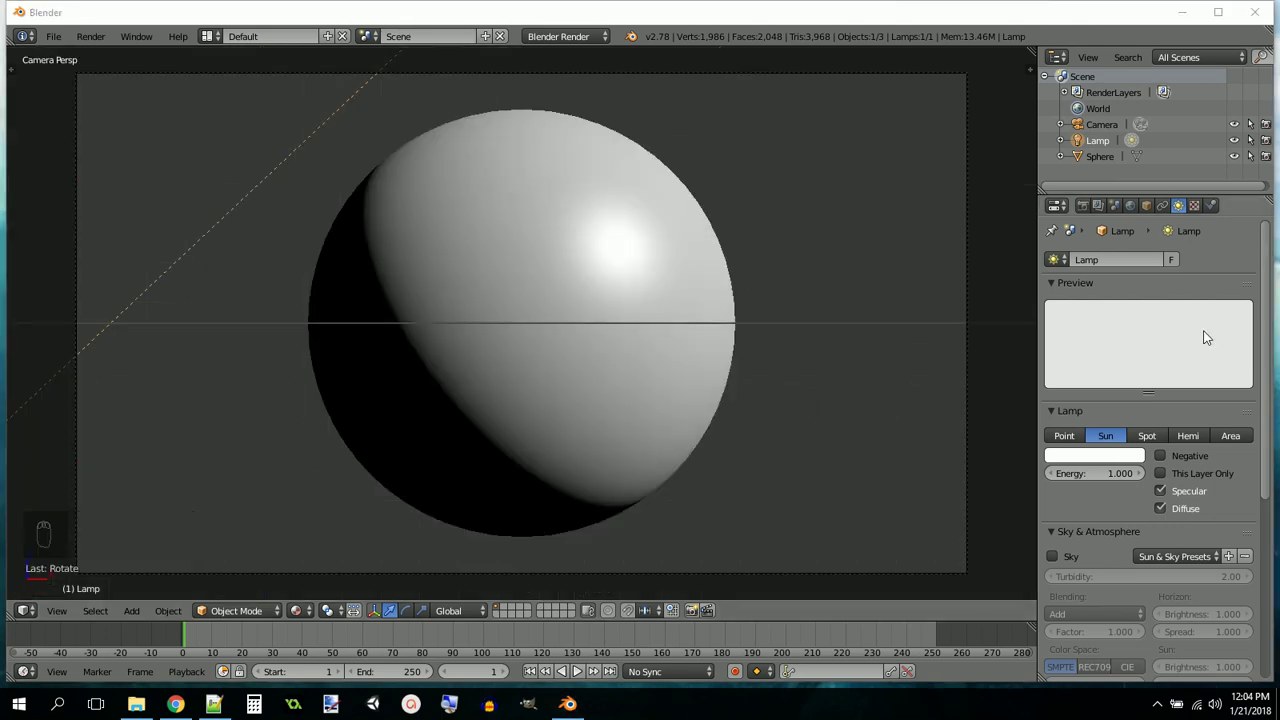
Set the world's horizon color to black (RGB 0, 0, 0)
click(1130, 205)
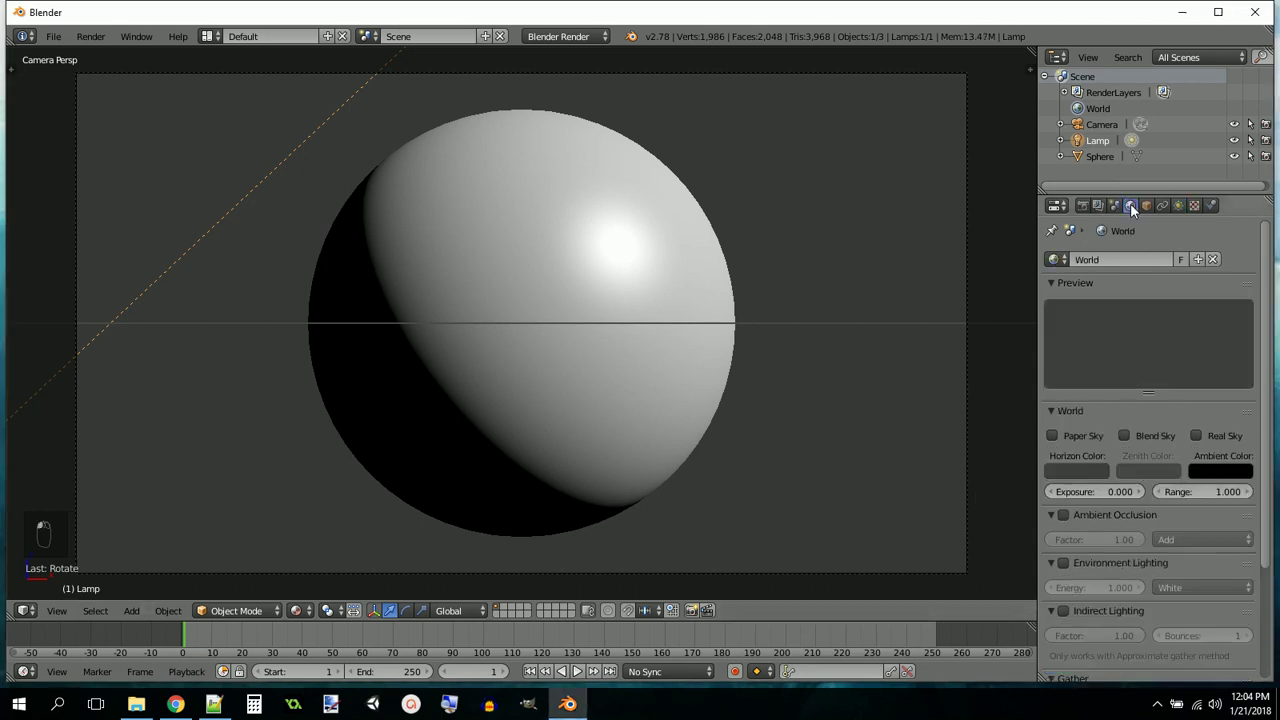
click(1063, 467)
drag(1180, 348, 1180, 374)
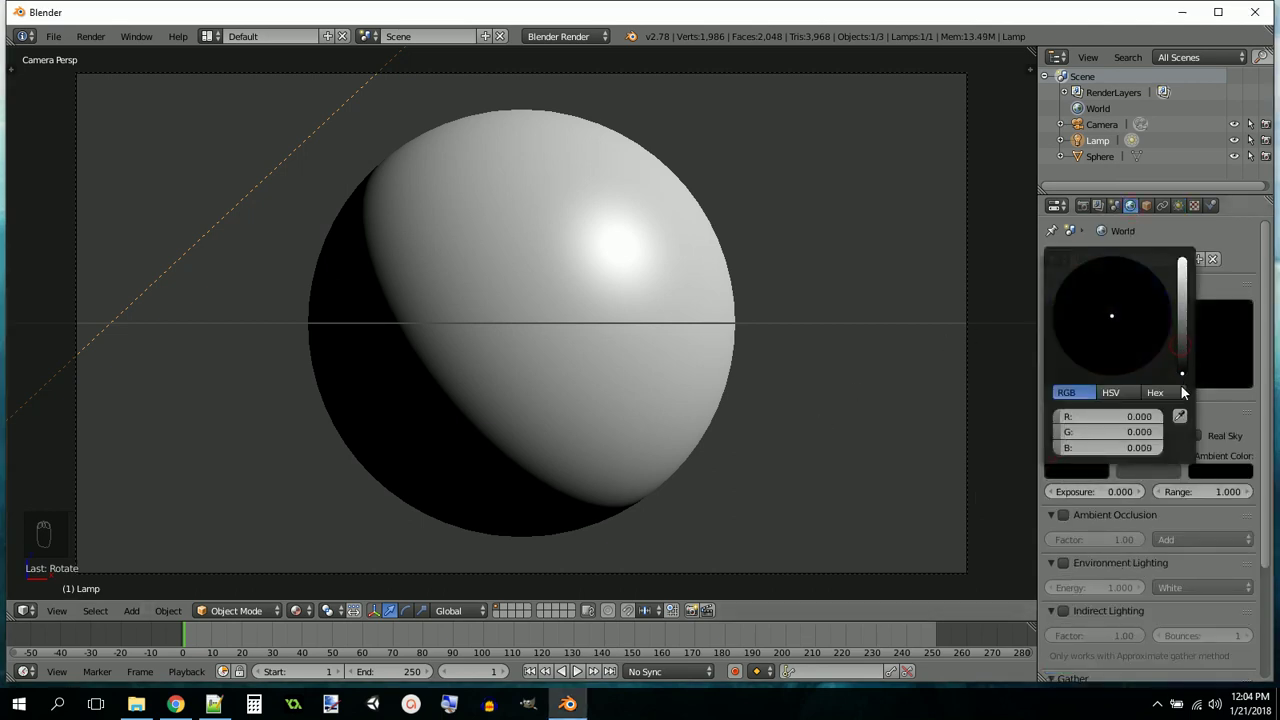
click(1010, 401)
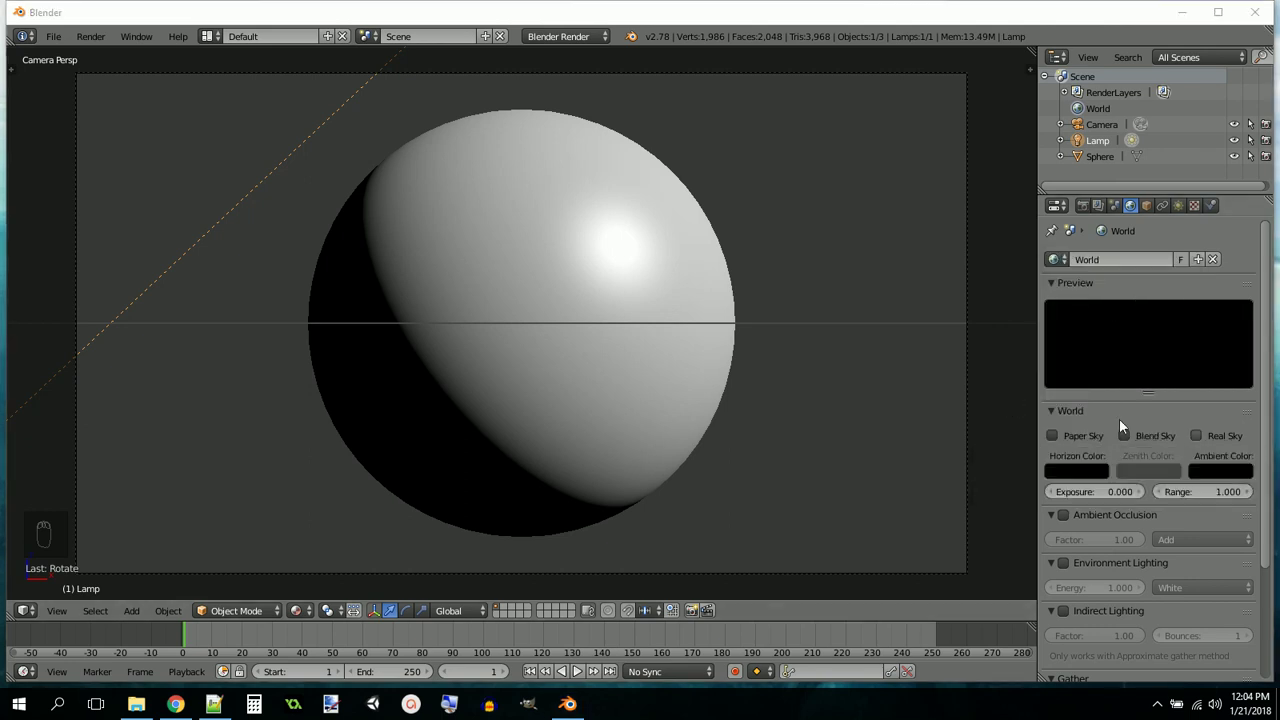
Set the render resolution percentage to 100% and render the current frame
click(1082, 205)
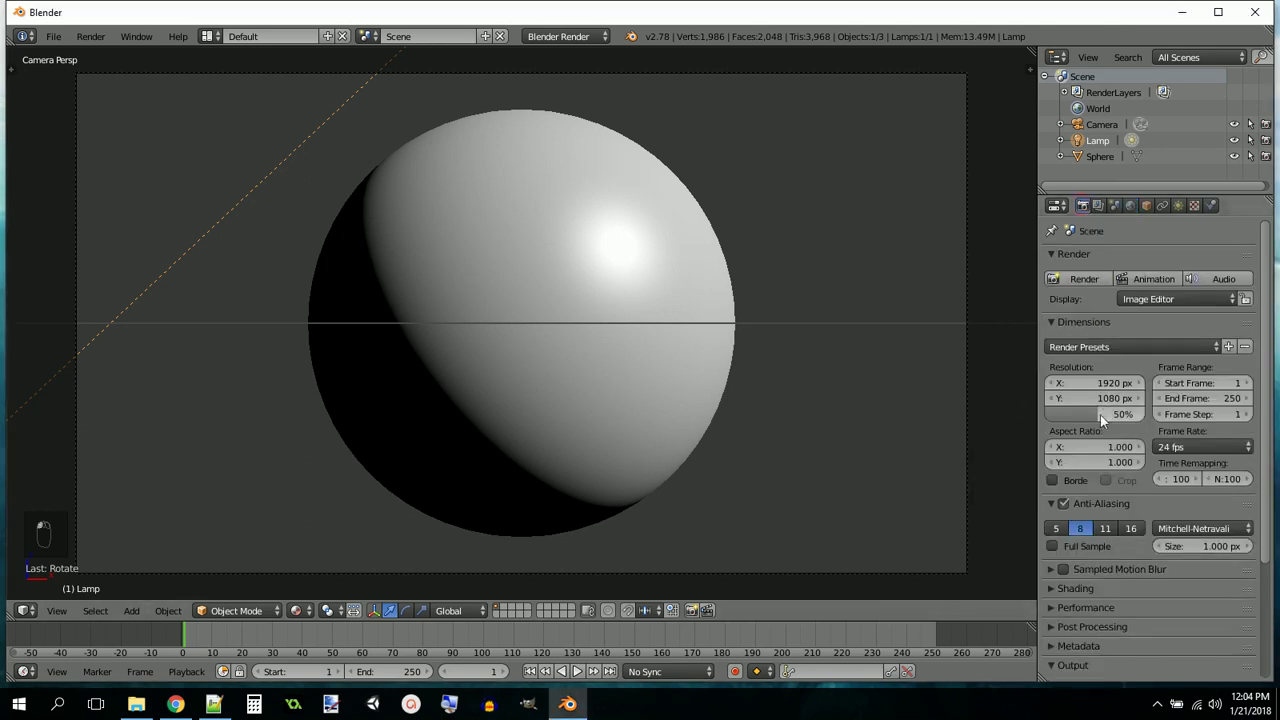
drag(1100, 420, 1169, 413)
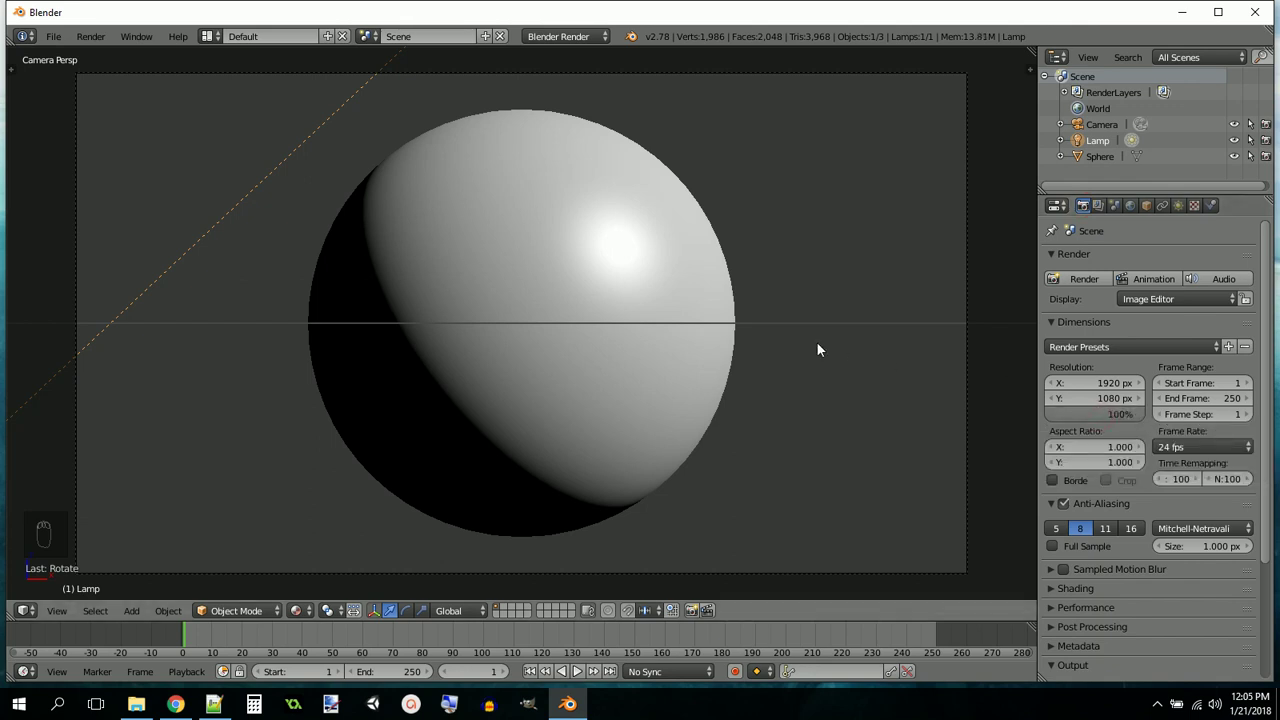
key(F12)
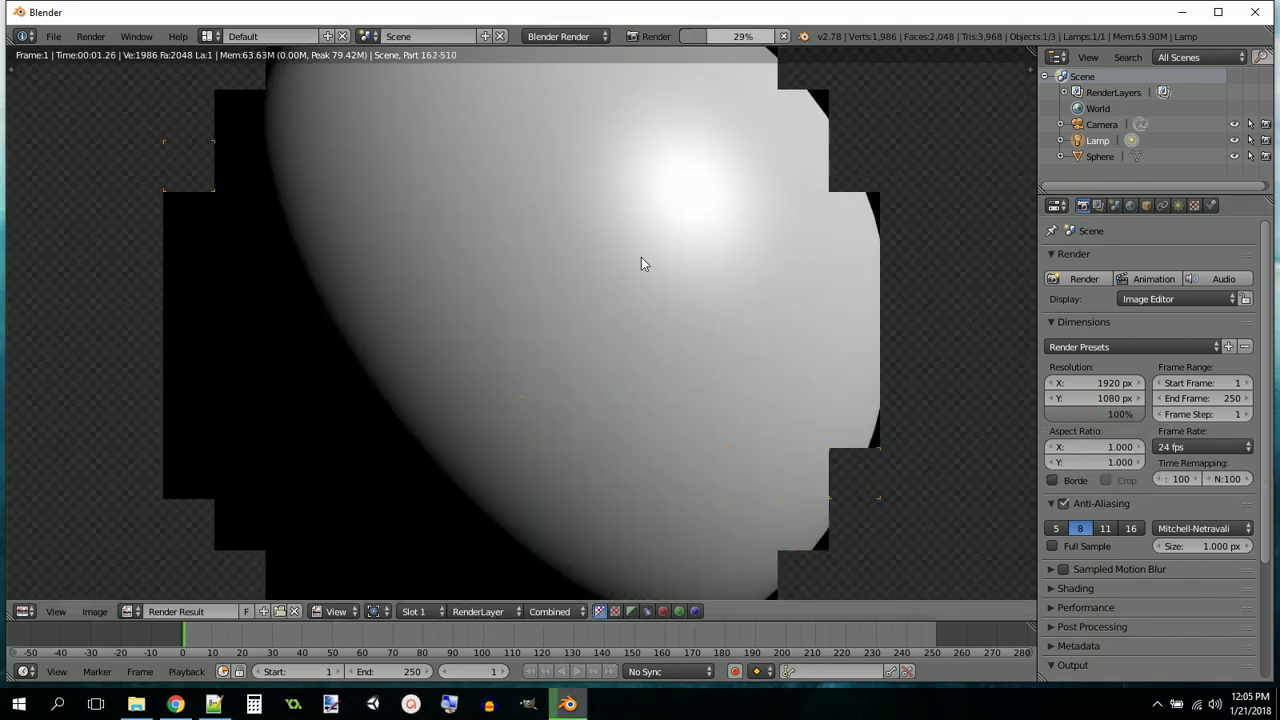
scroll(574, 304, down, 4)
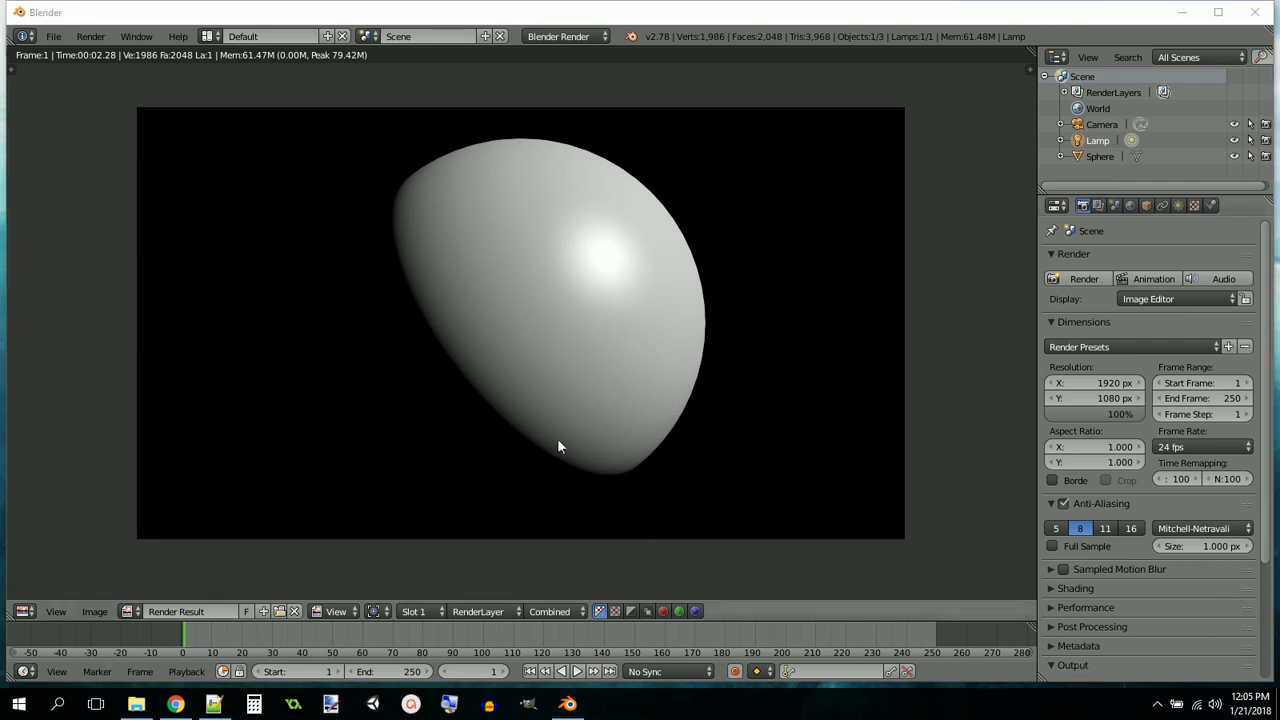
Save the rendered image as earth1_SHELL.png in the Desktop's earth folder and return to the 3D view
click(444, 13)
key(F3)
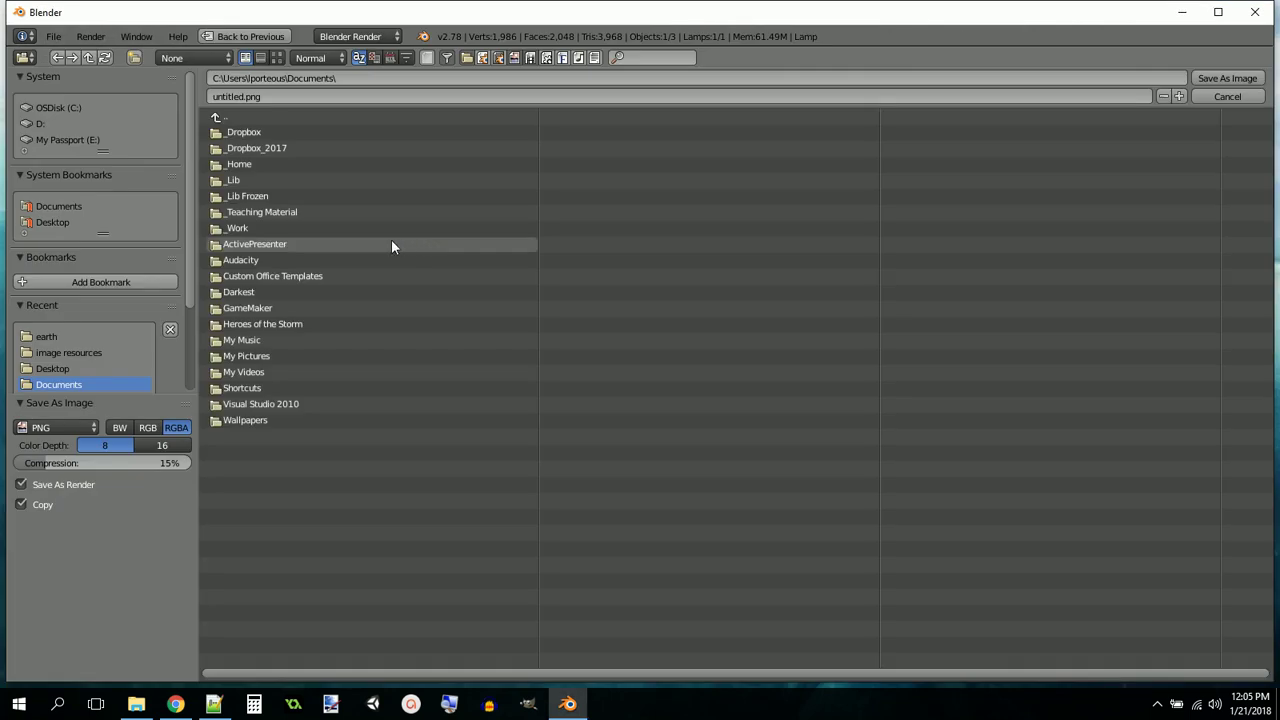
click(55, 222)
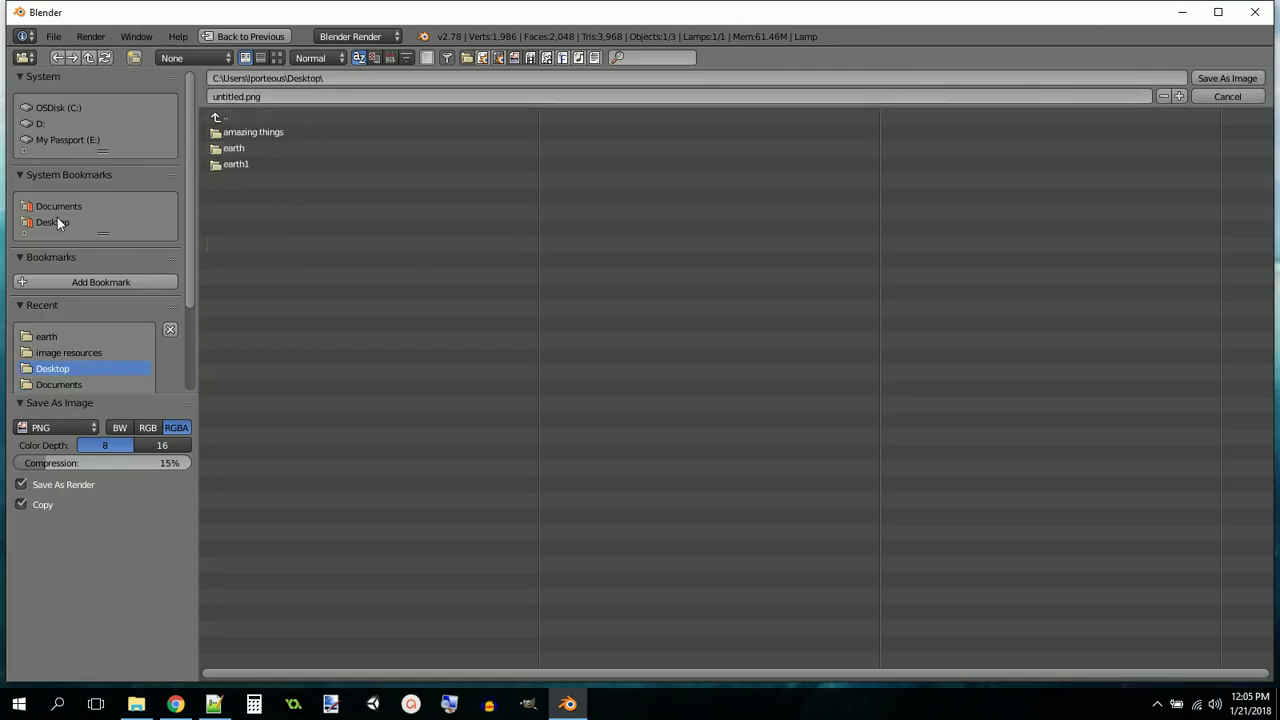
click(234, 148)
click(240, 95)
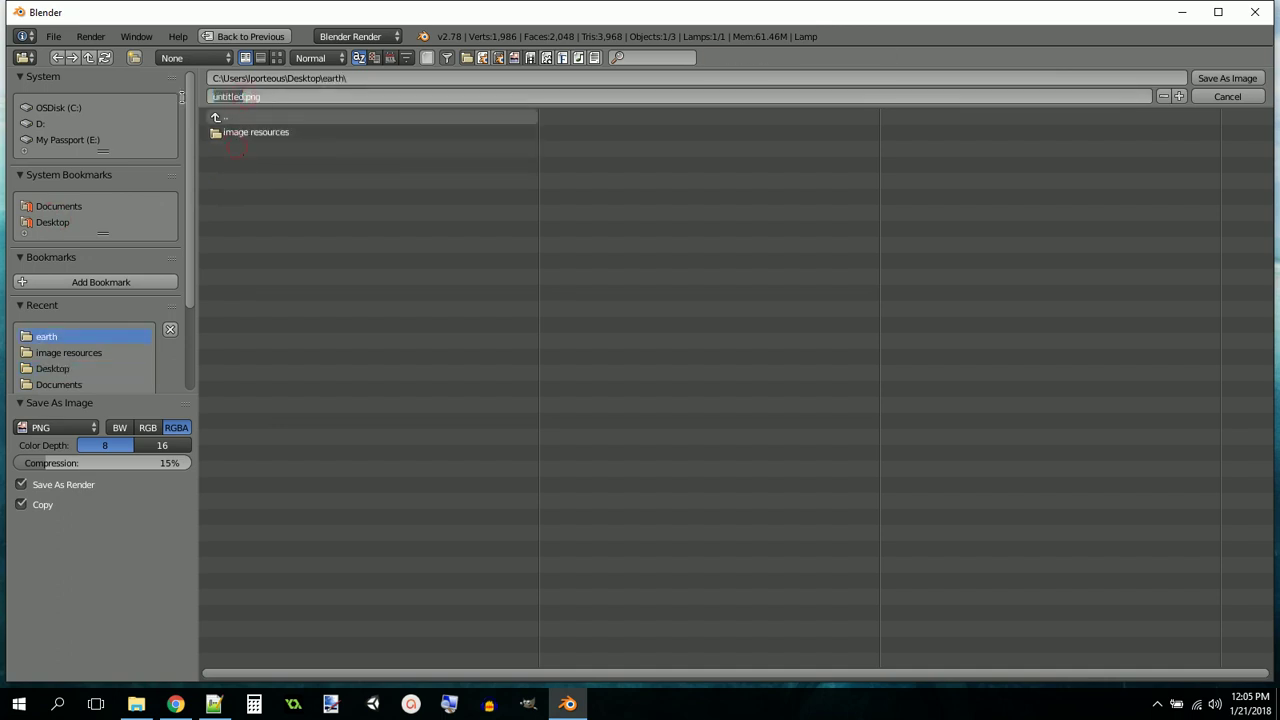
text(earth1)
text(.)
text(SHELL)
click(1217, 77)
click(1217, 77)
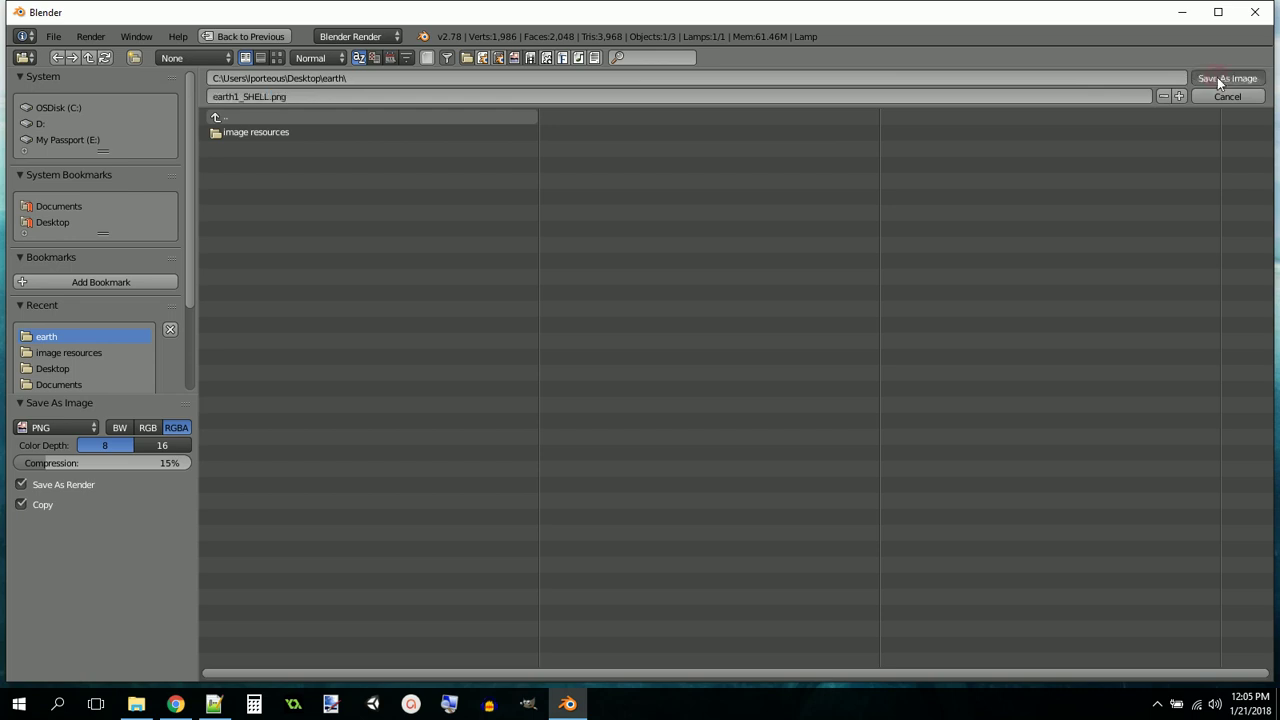
key(Escape)
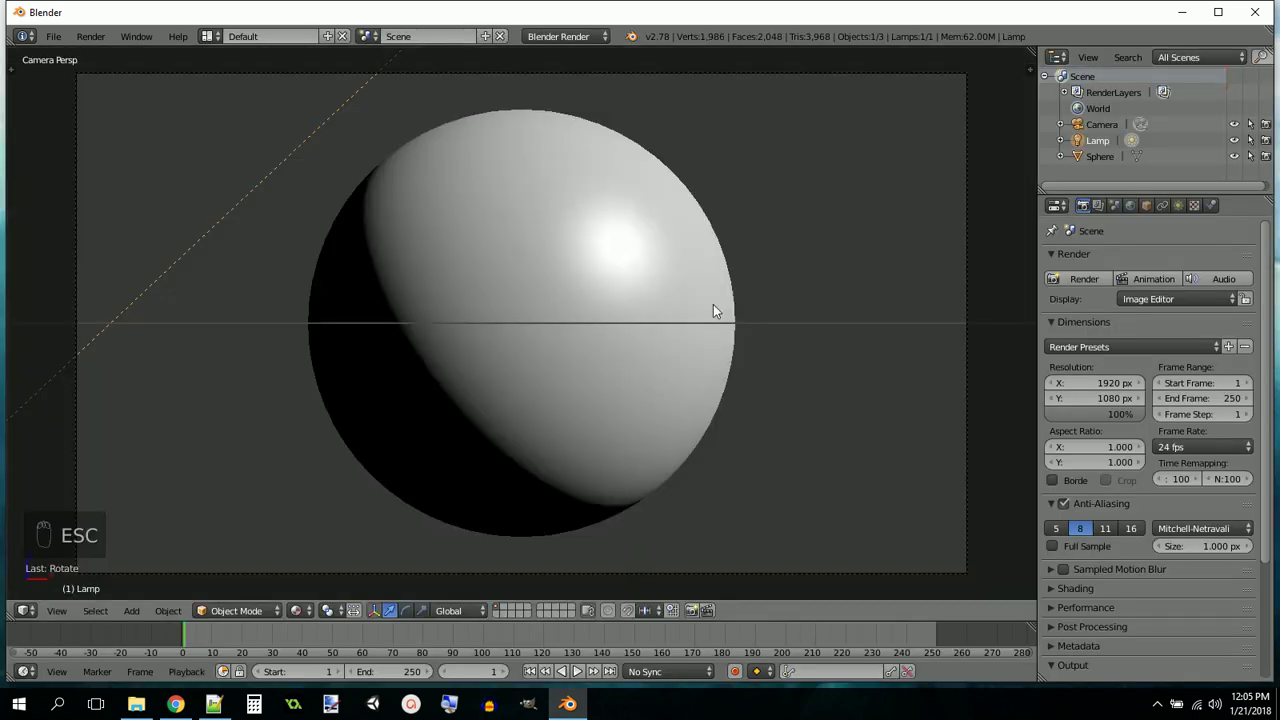
Save the project as earth.blend in the Desktop's earth folder
click(52, 36)
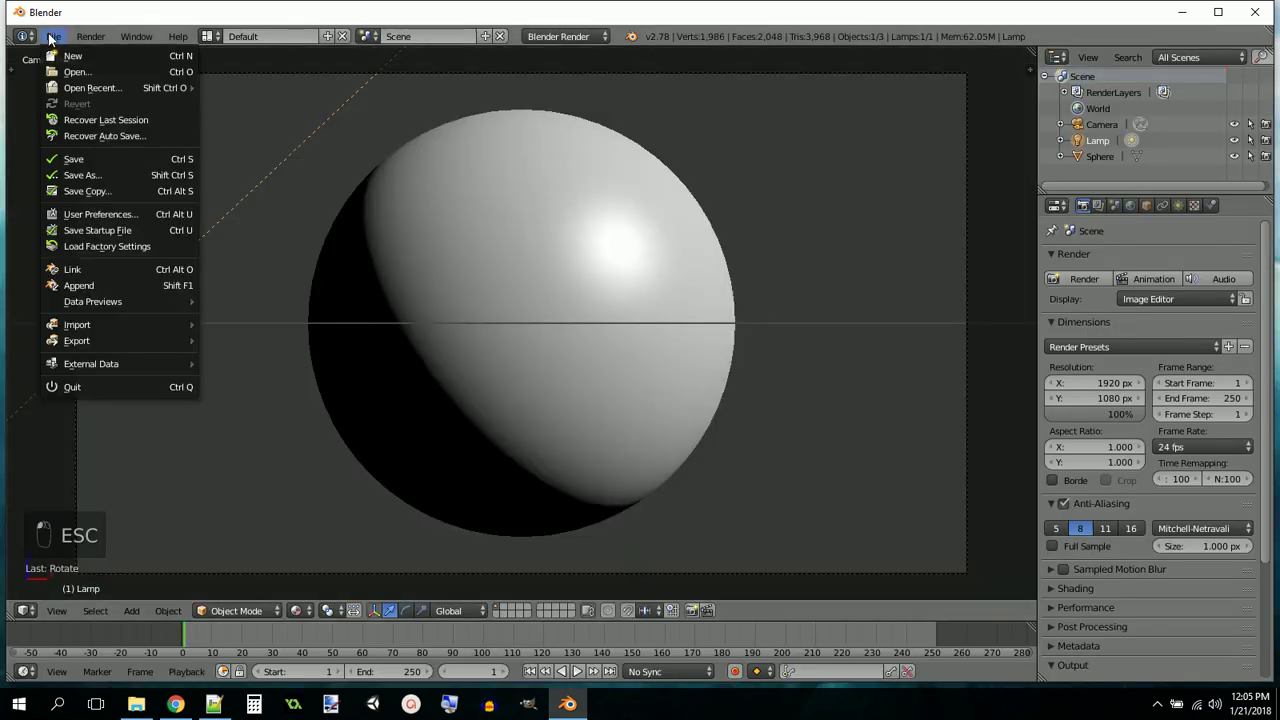
click(96, 158)
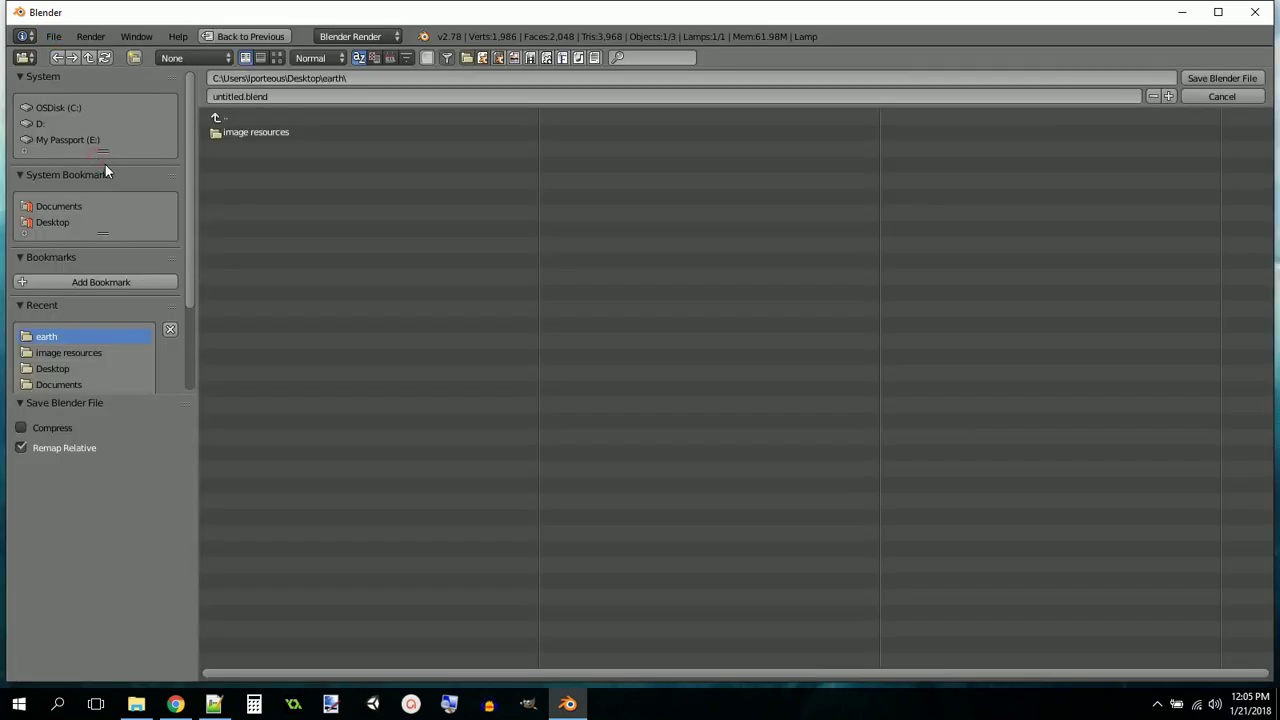
click(239, 97)
text(earth.blend)
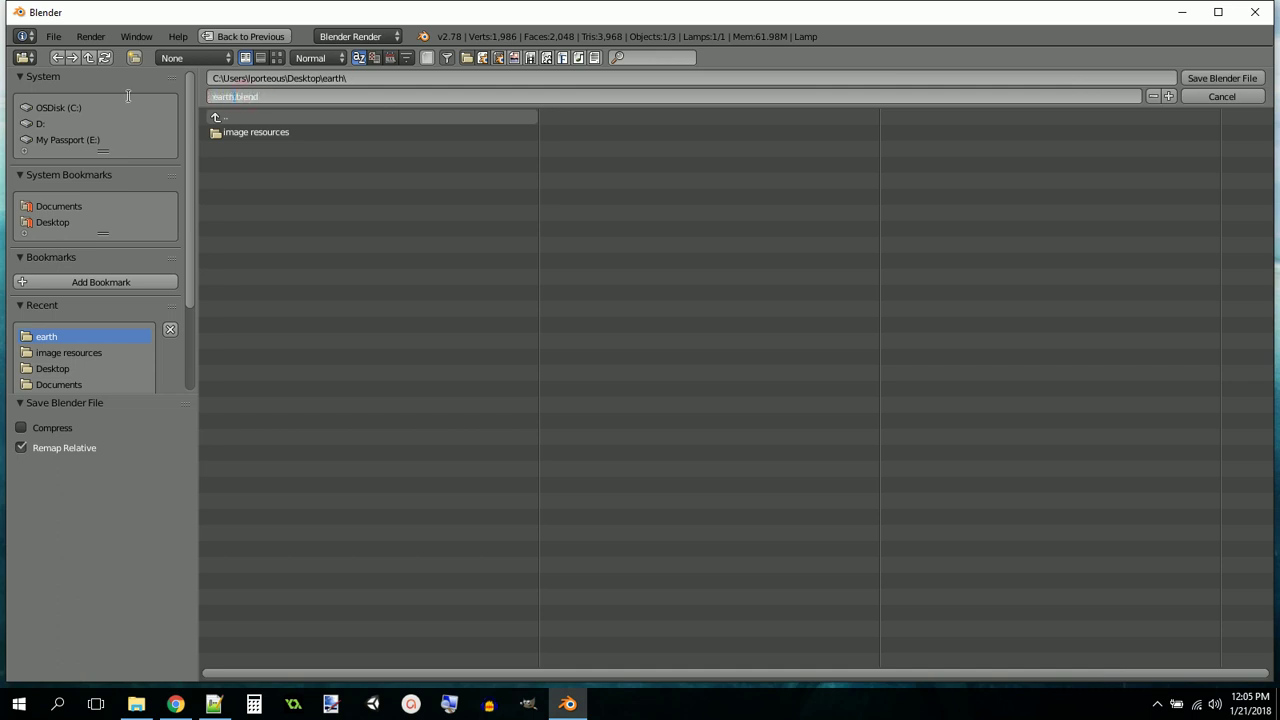
click(1206, 81)
click(1206, 81)
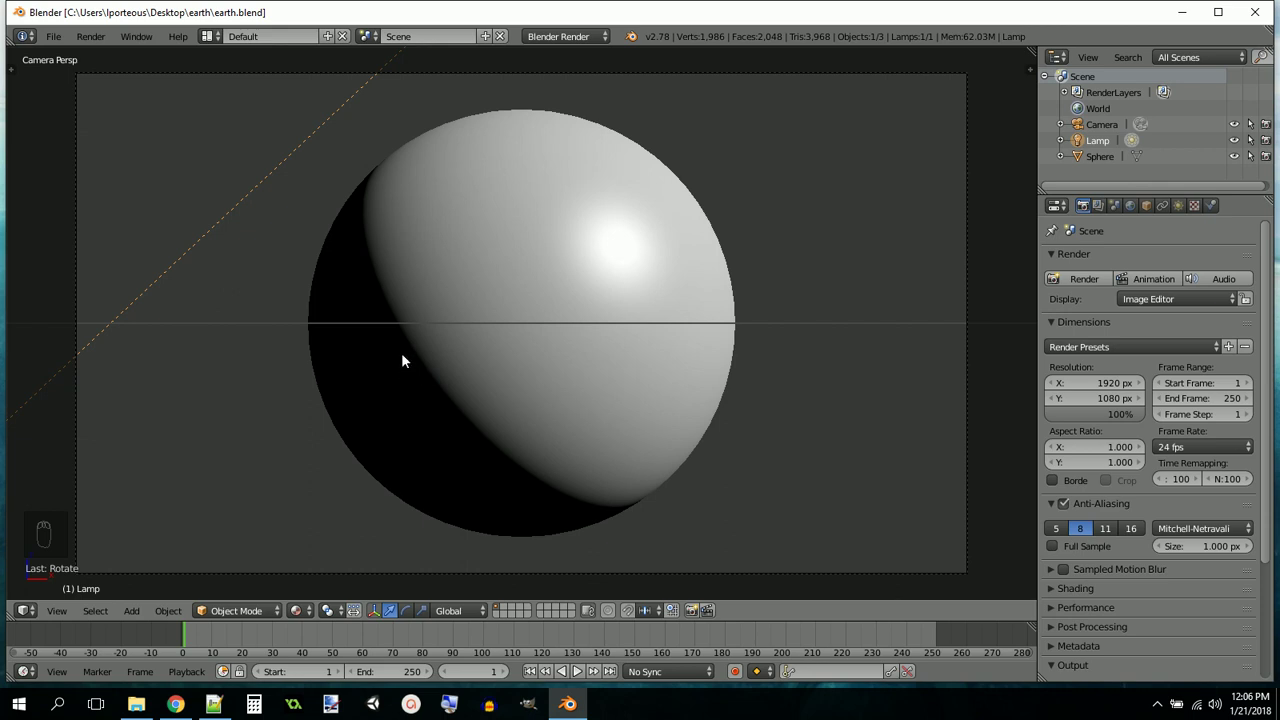
Save a copy of the project as earth1_SHELL.blend in the same earth folder
click(53, 40)
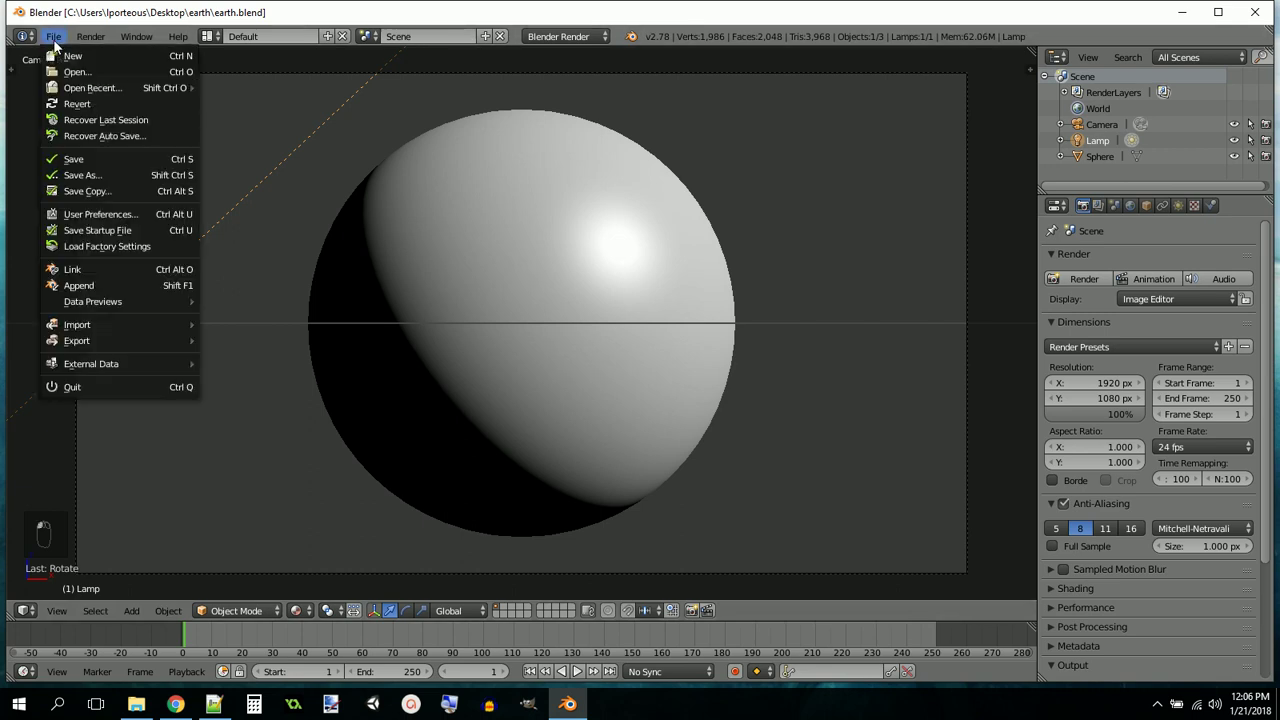
click(85, 193)
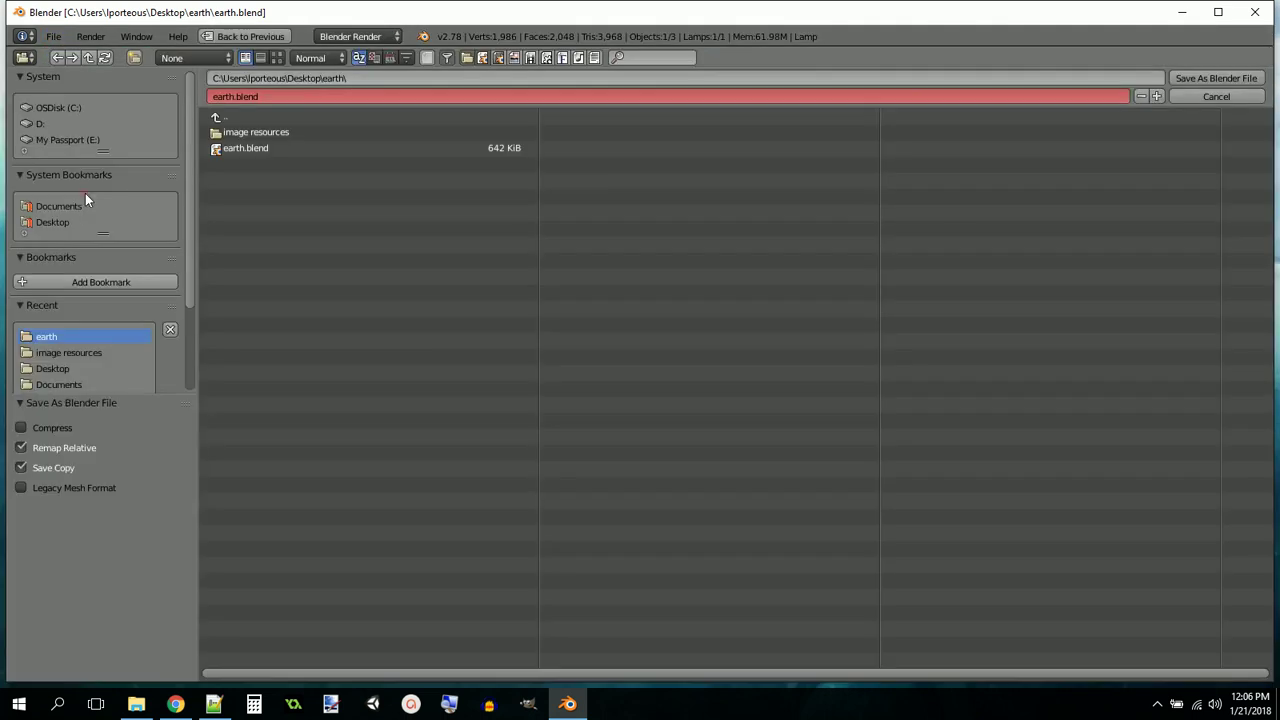
click(229, 96)
click(231, 96)
text(1_)
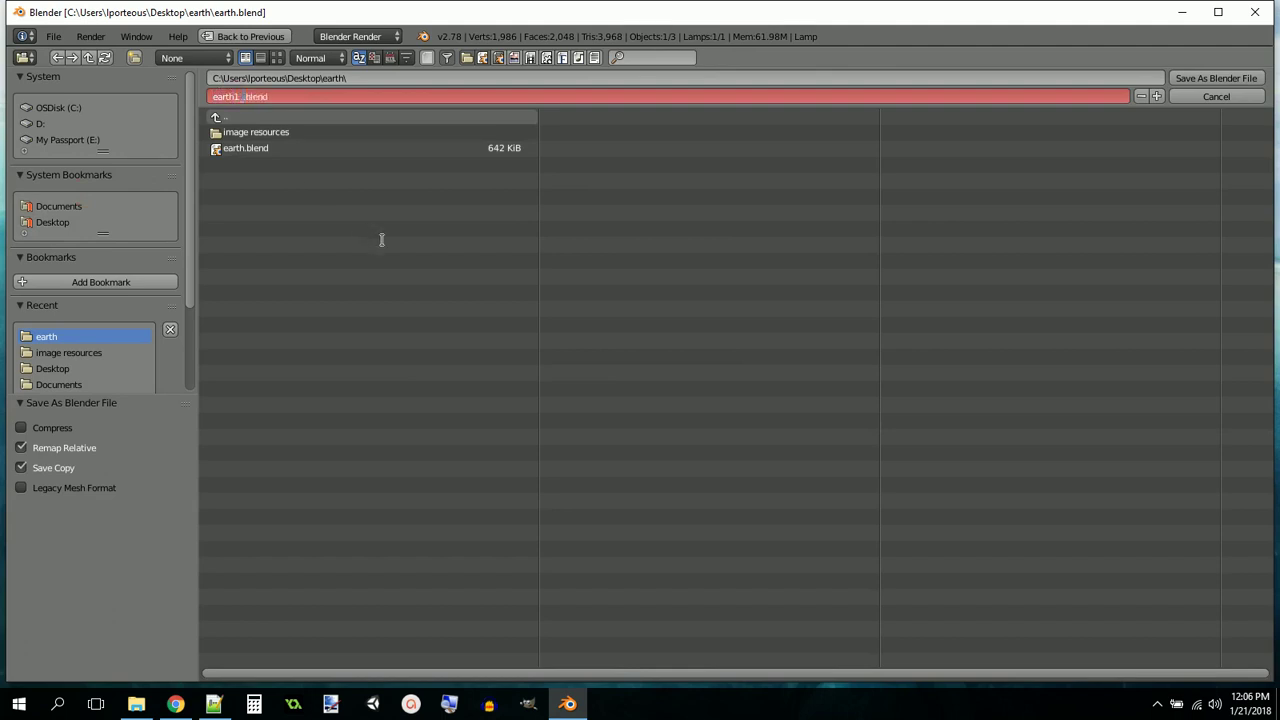
text(SHELL)
click(1203, 80)
click(1203, 80)
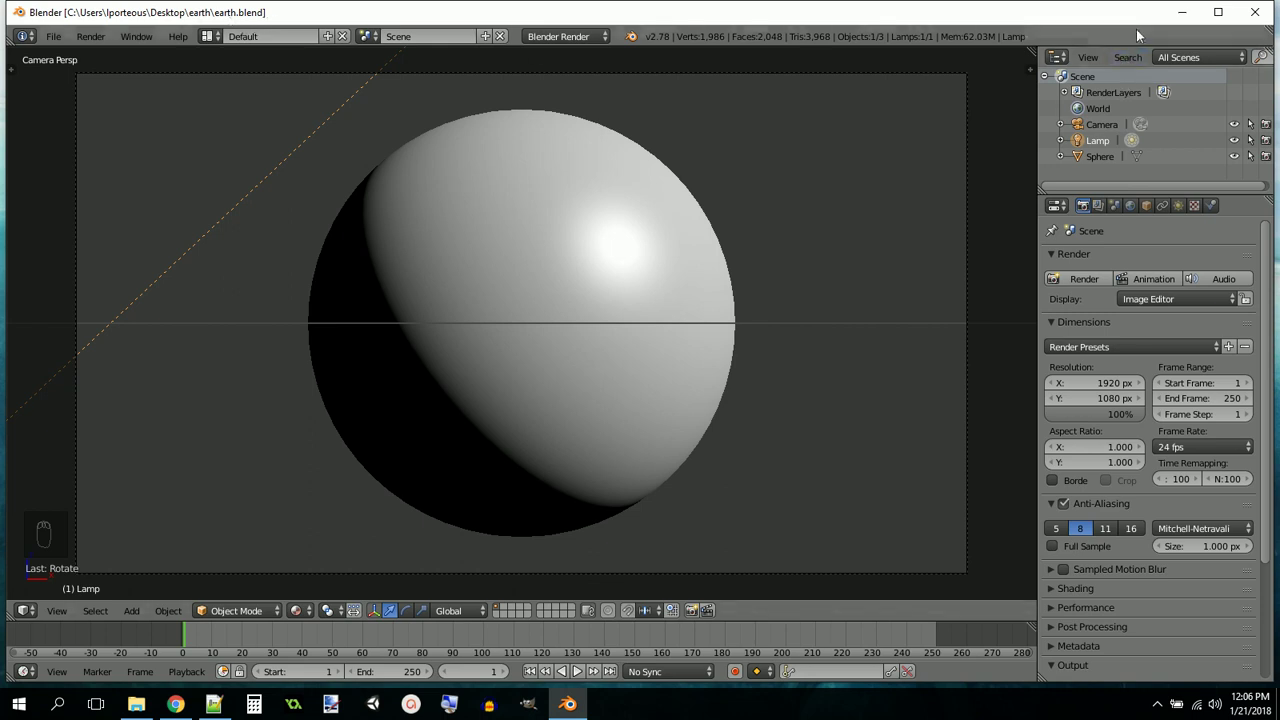
Minimize Blender and check the saved project files and rendered image in the desktop's earth folder
click(1181, 12)
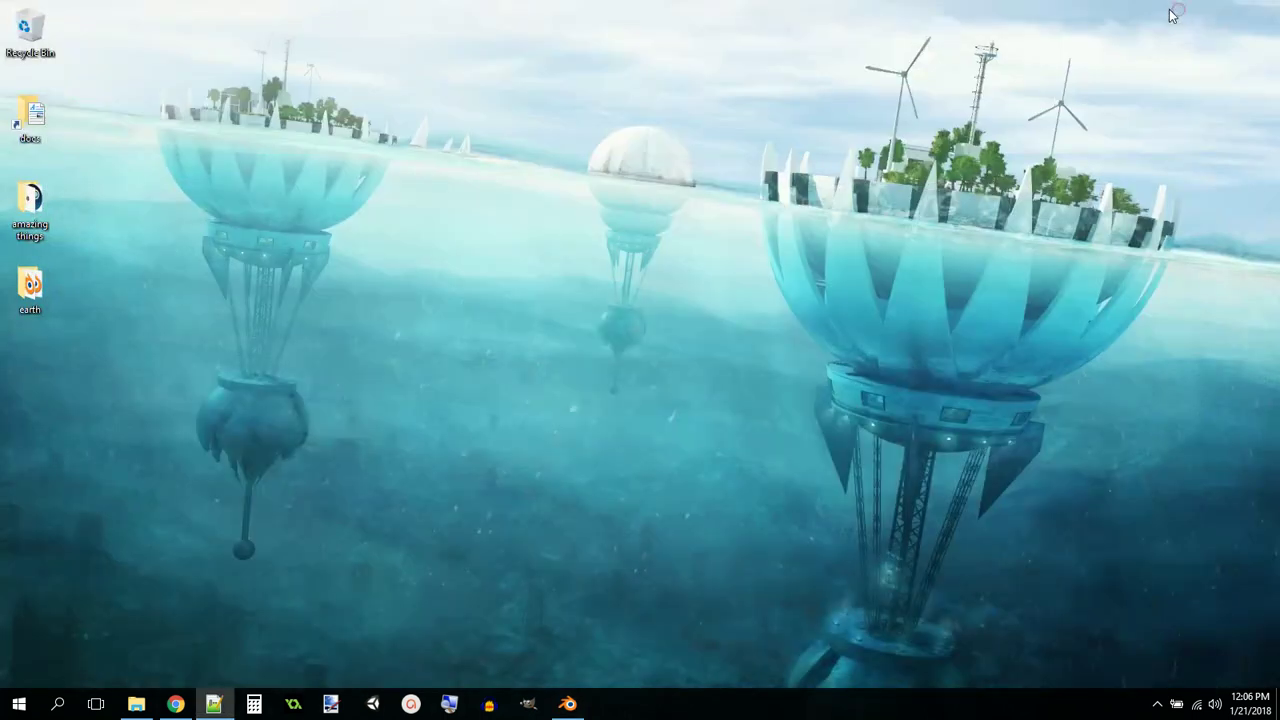
double_click(30, 285)
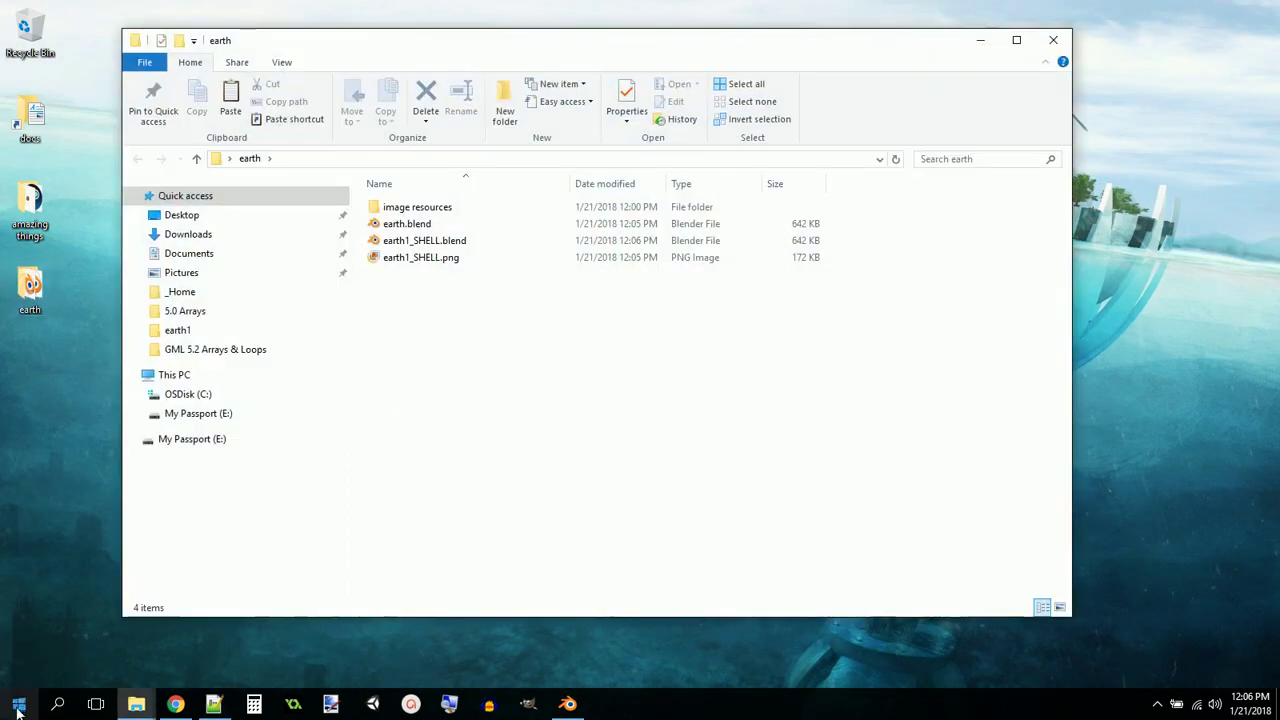
click(425, 210)
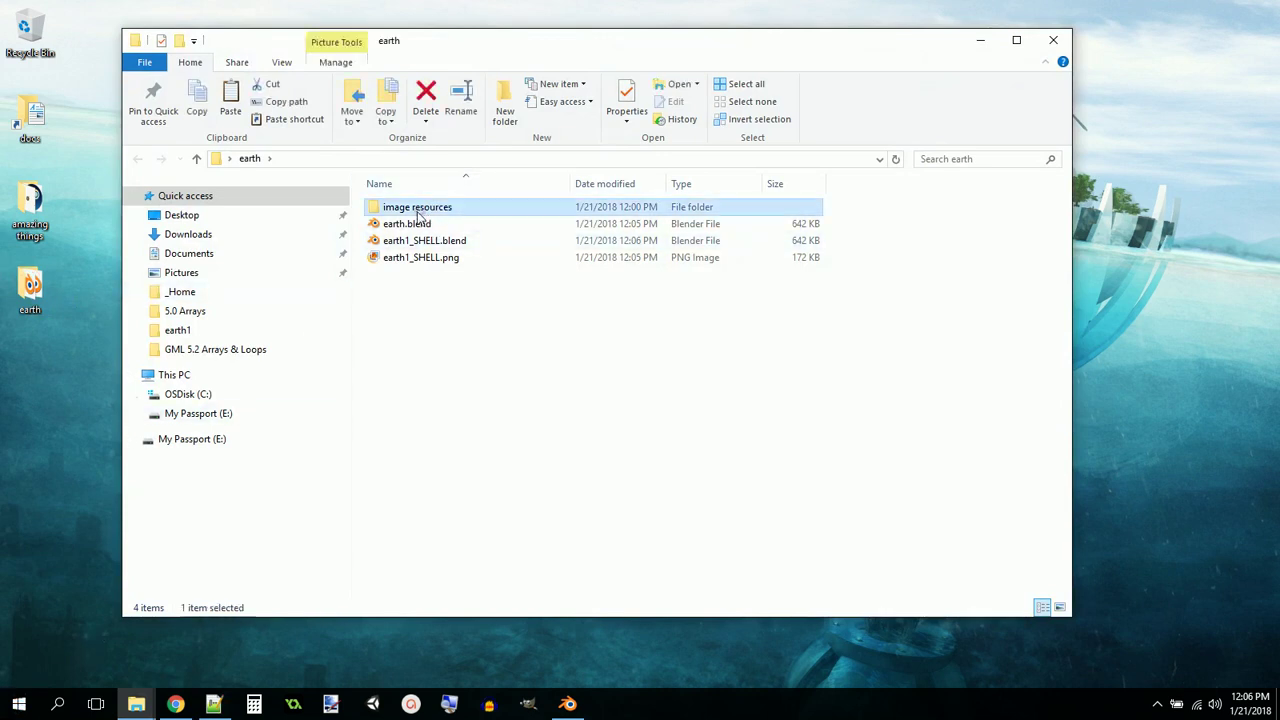
click(414, 226)
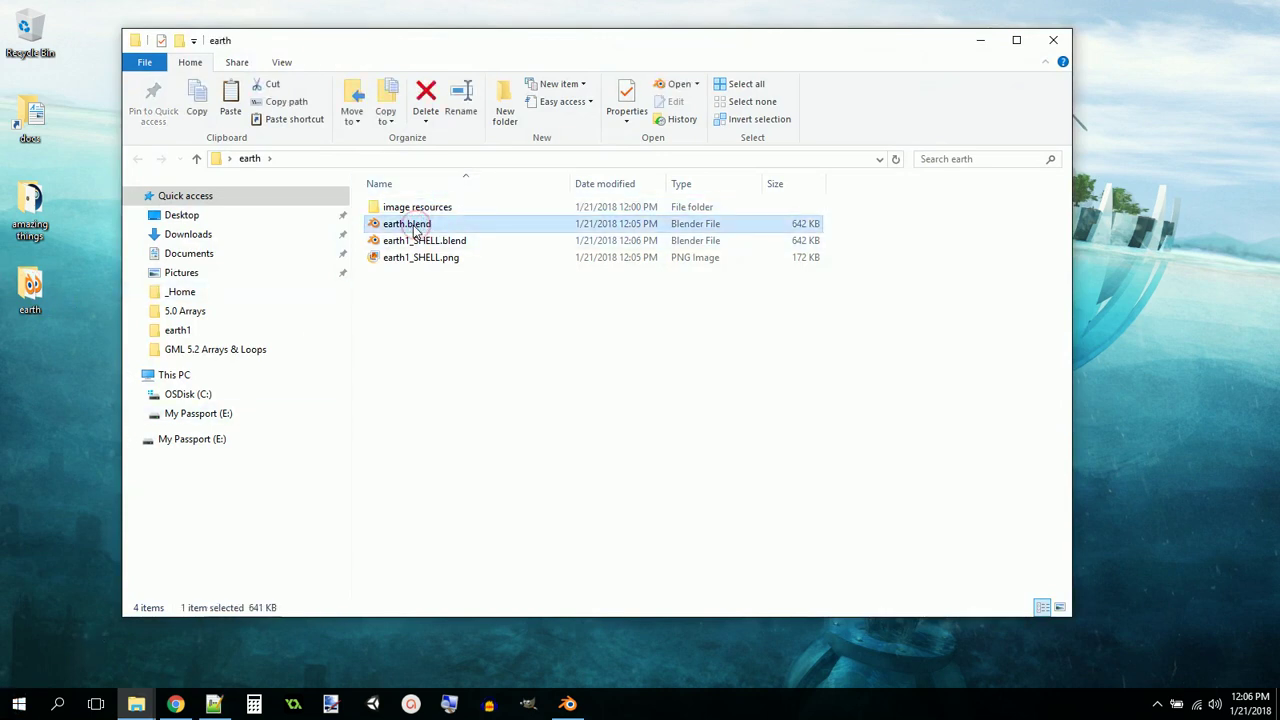
click(423, 245)
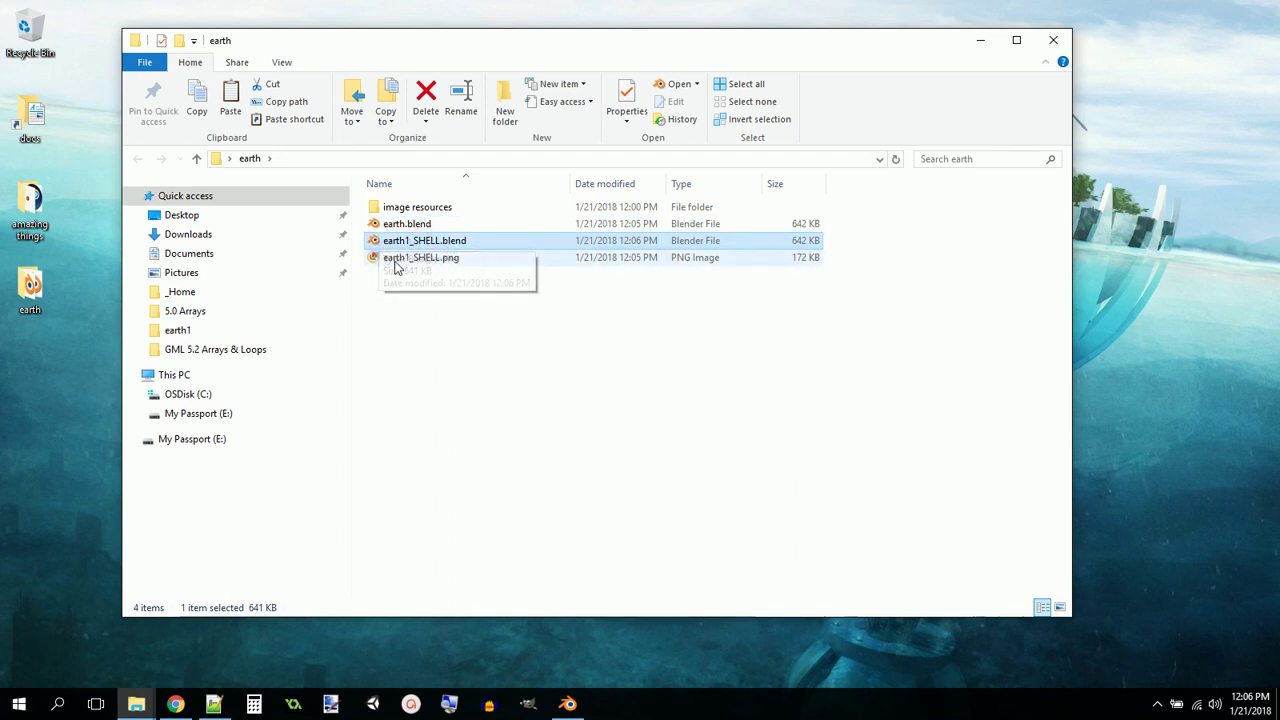
click(395, 258)
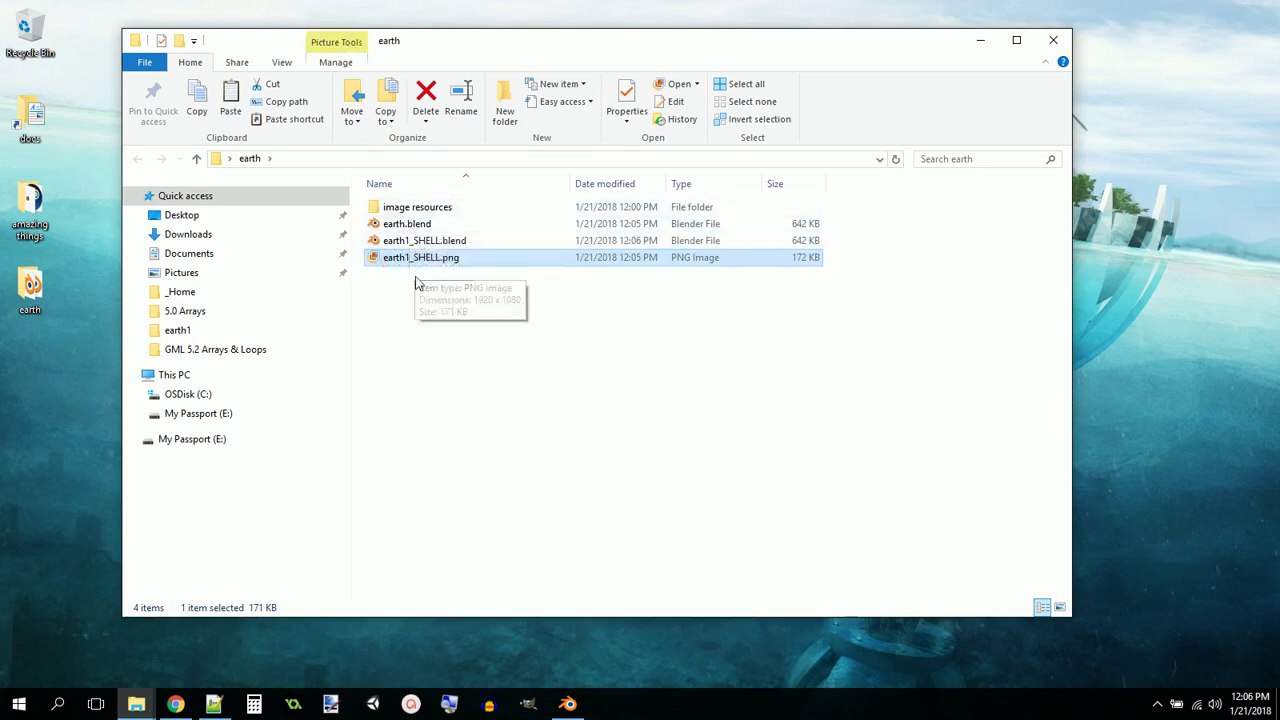
click(402, 241)
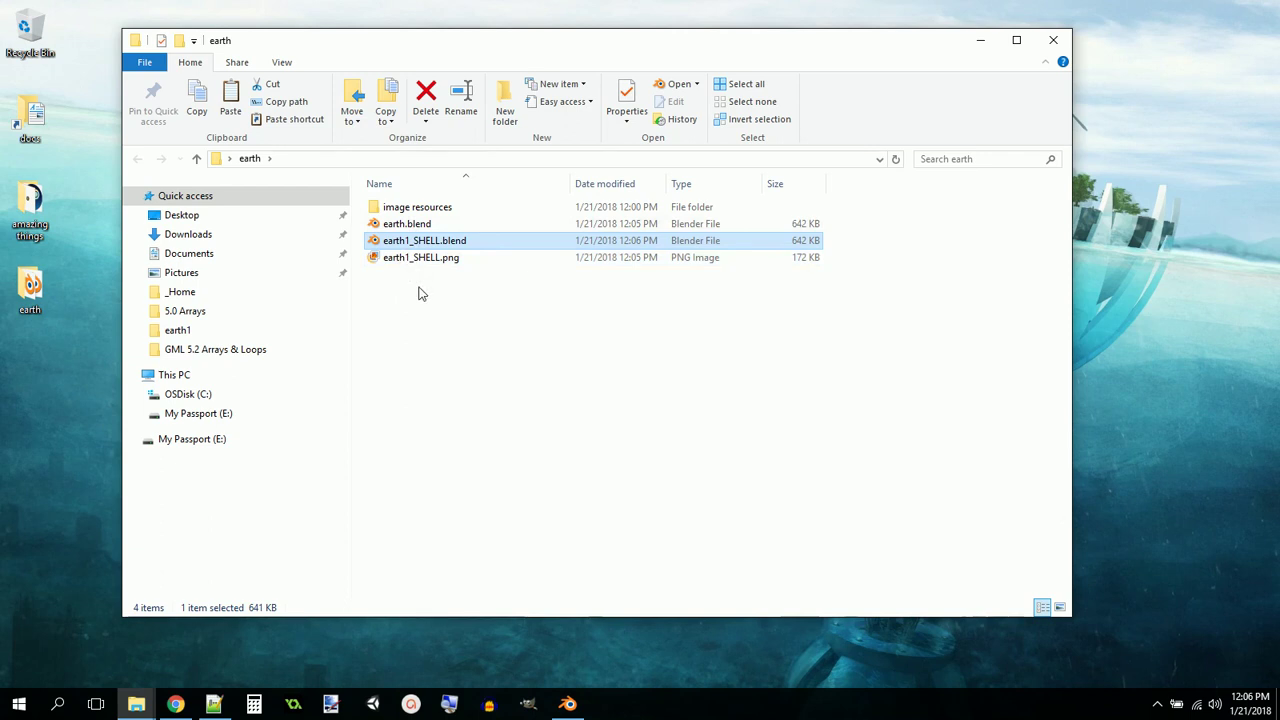
Switch back to Blender and add a new material named Earth Day to the sphere
click(568, 705)
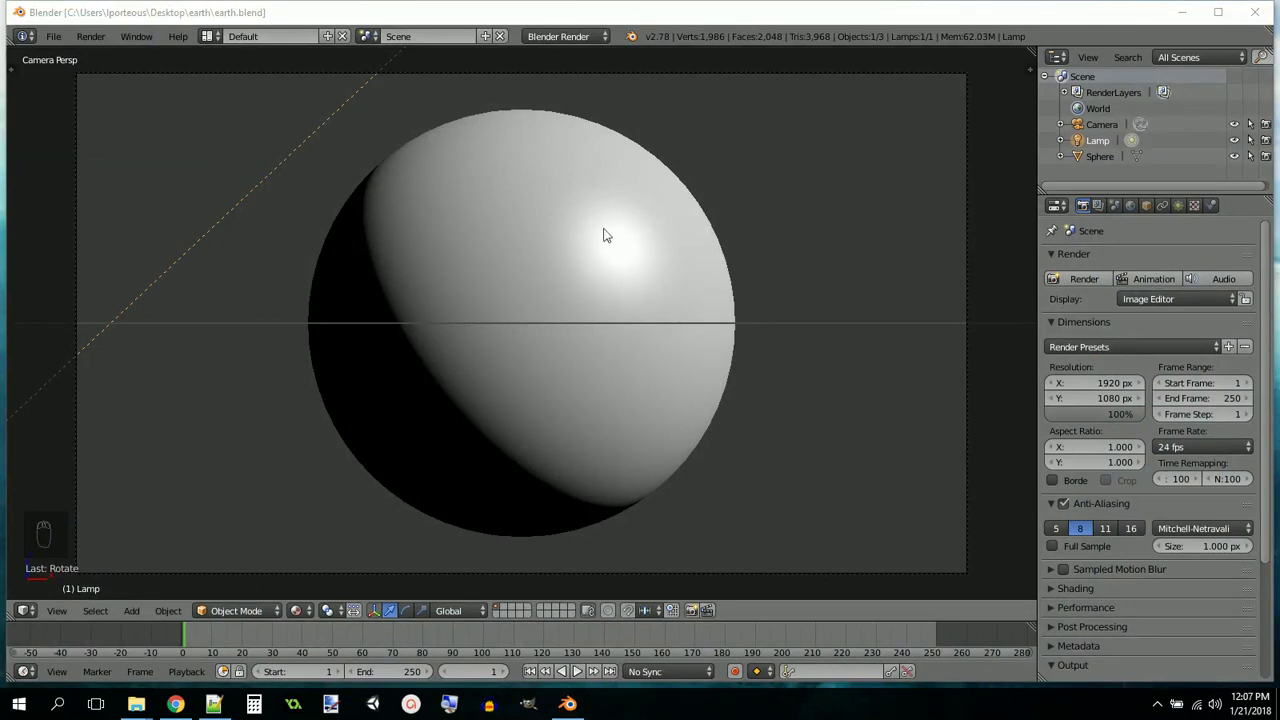
right_click(560, 255)
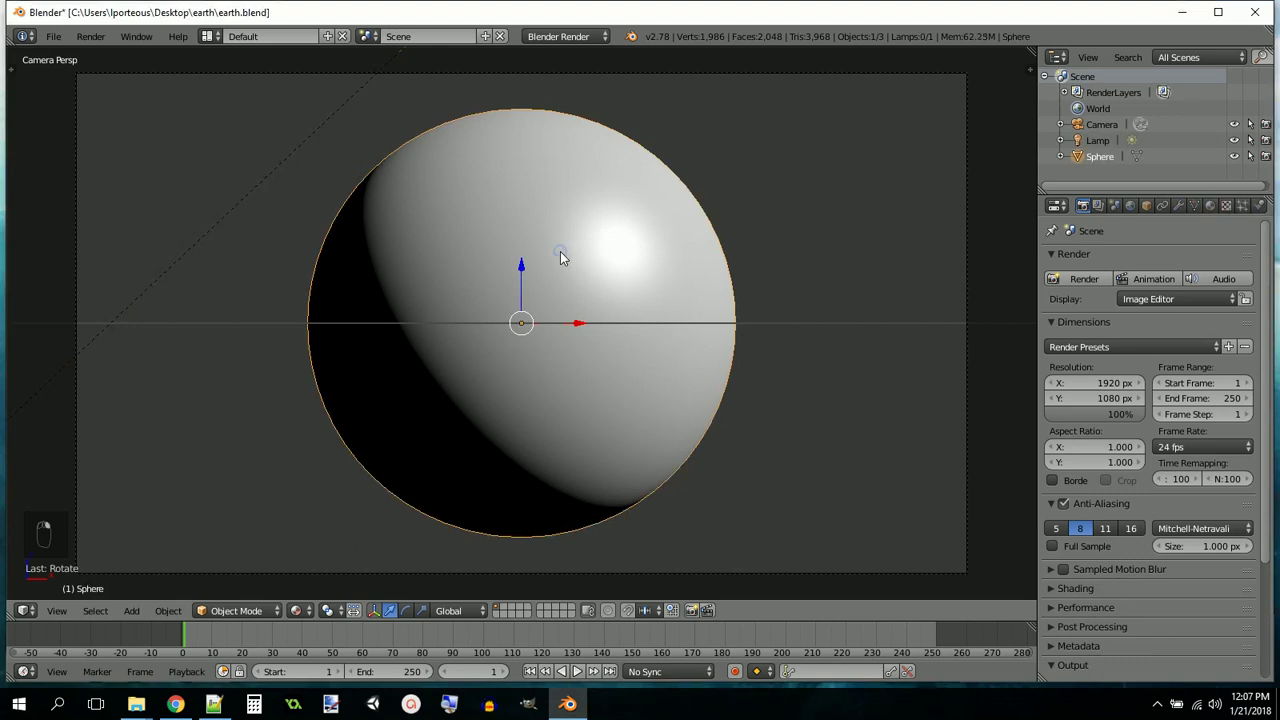
click(1210, 205)
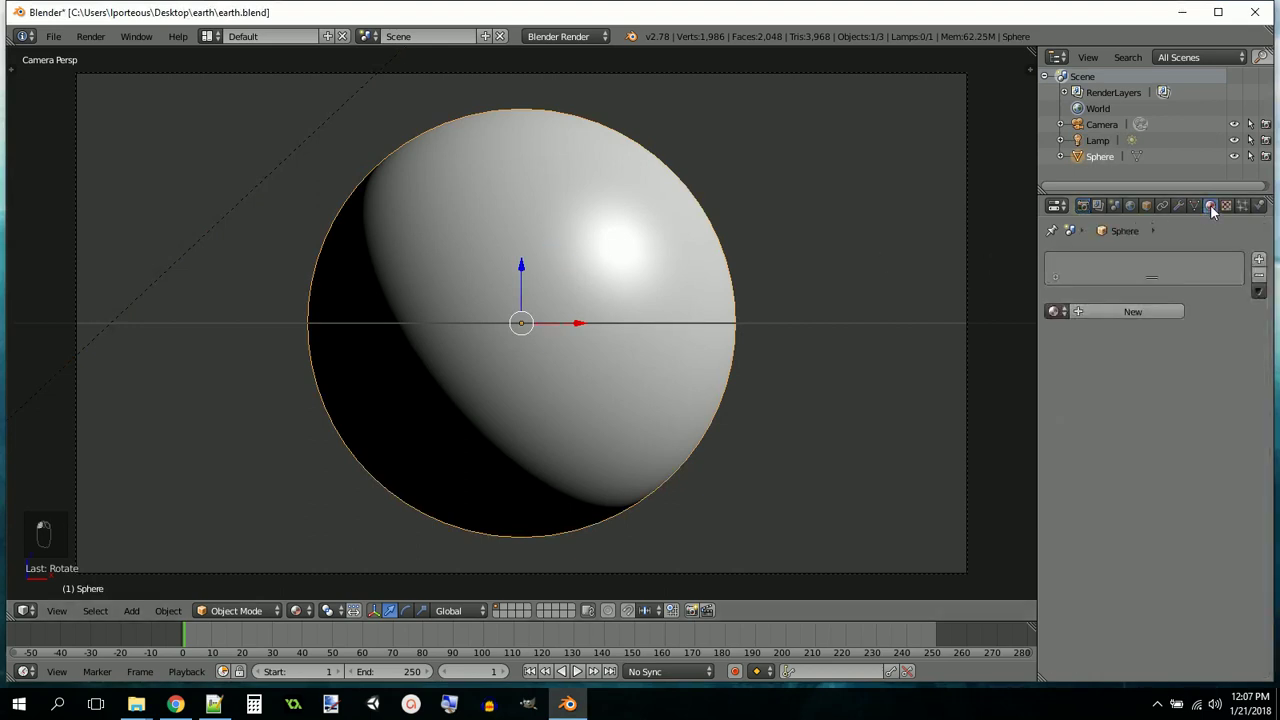
click(1095, 312)
click(1096, 313)
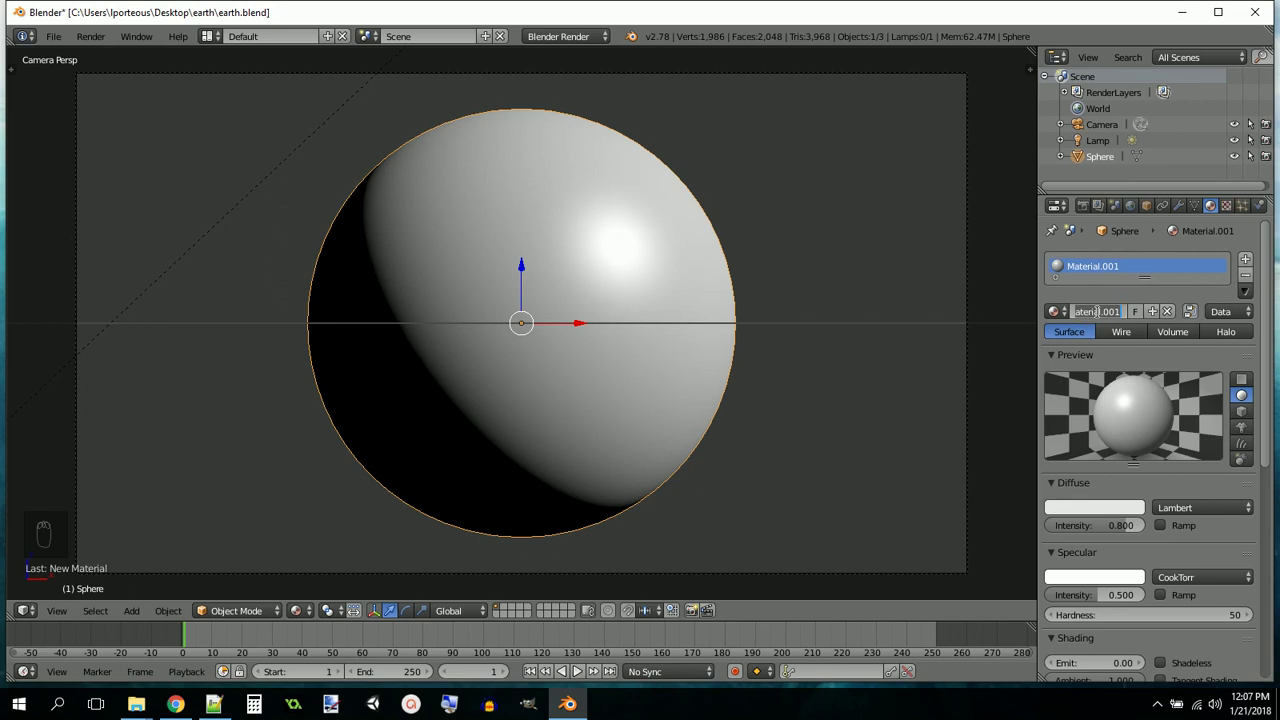
text(Earth Day)
key(Return)
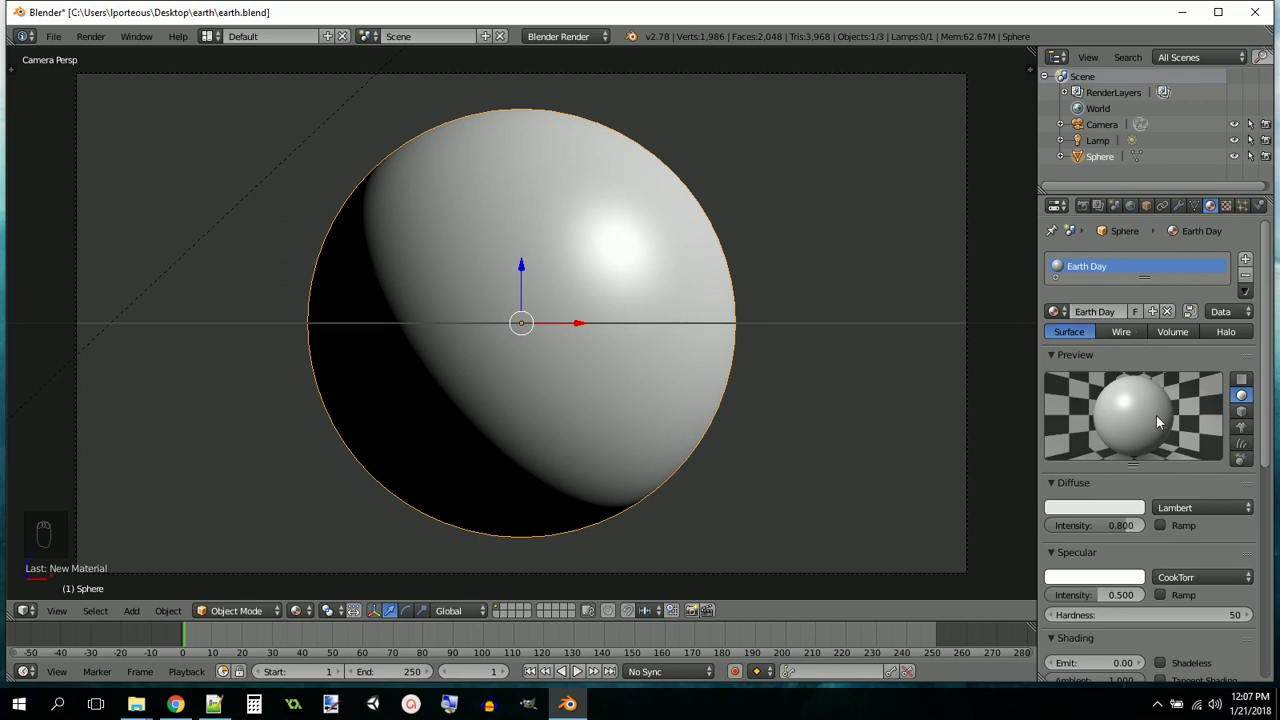
Set the Earth Day material's diffuse shader to Minnaert with a darkness of 0.3
scroll(1157, 421, down, 1)
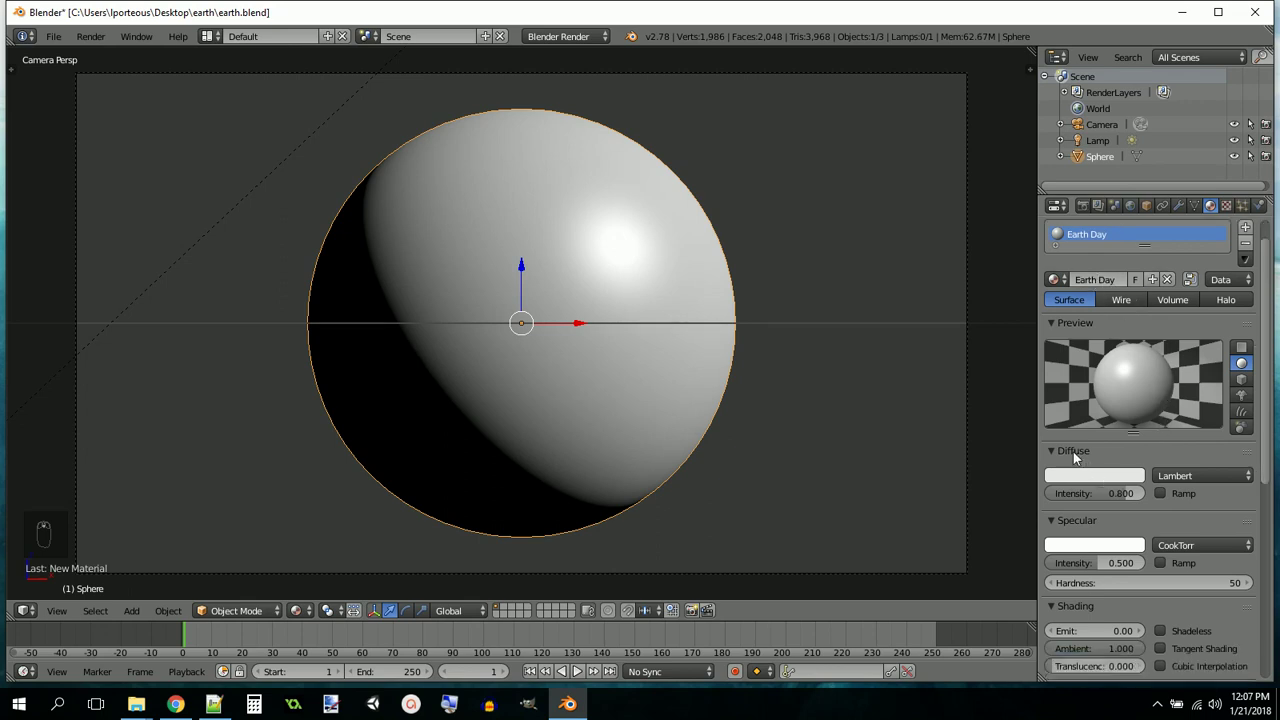
click(1188, 477)
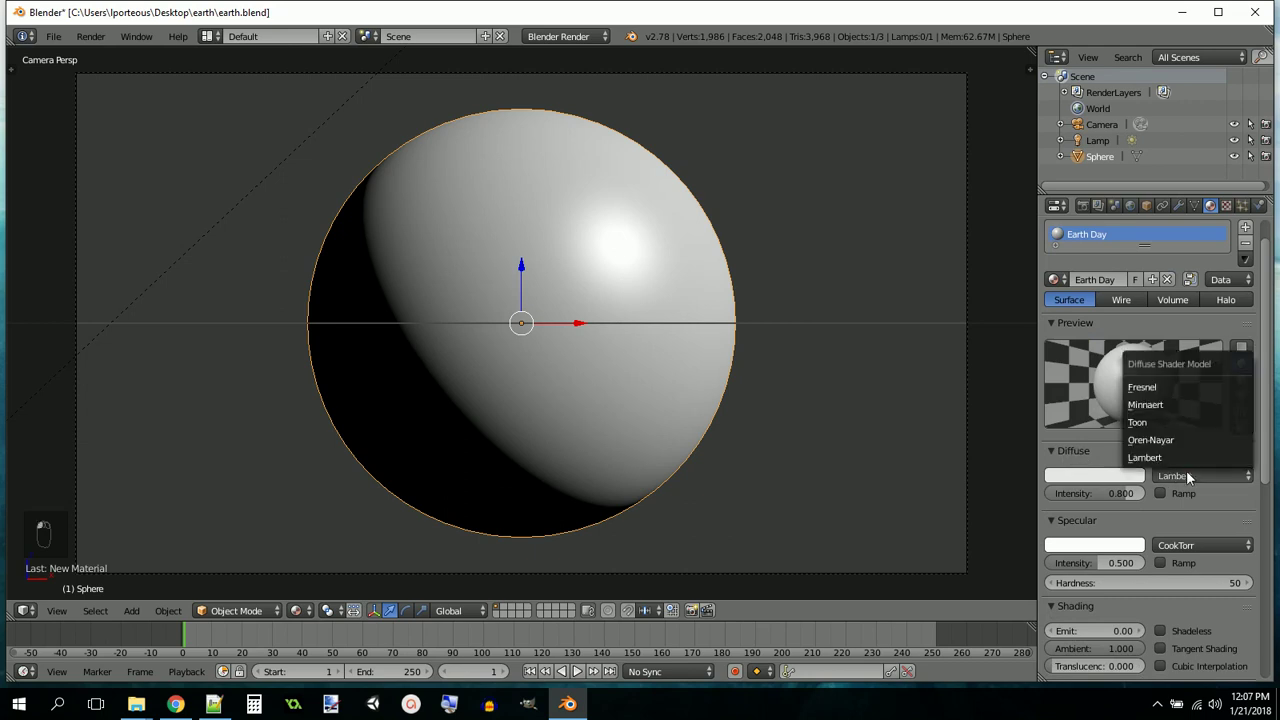
click(1163, 405)
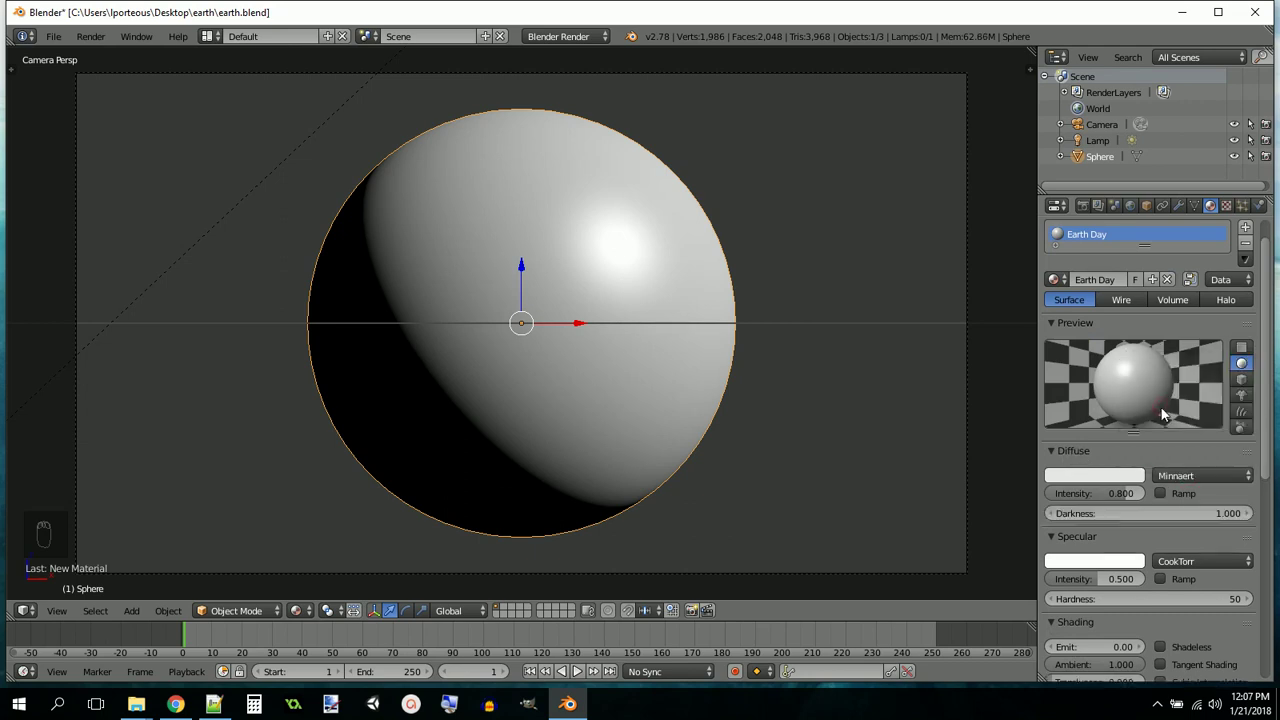
click(1201, 515)
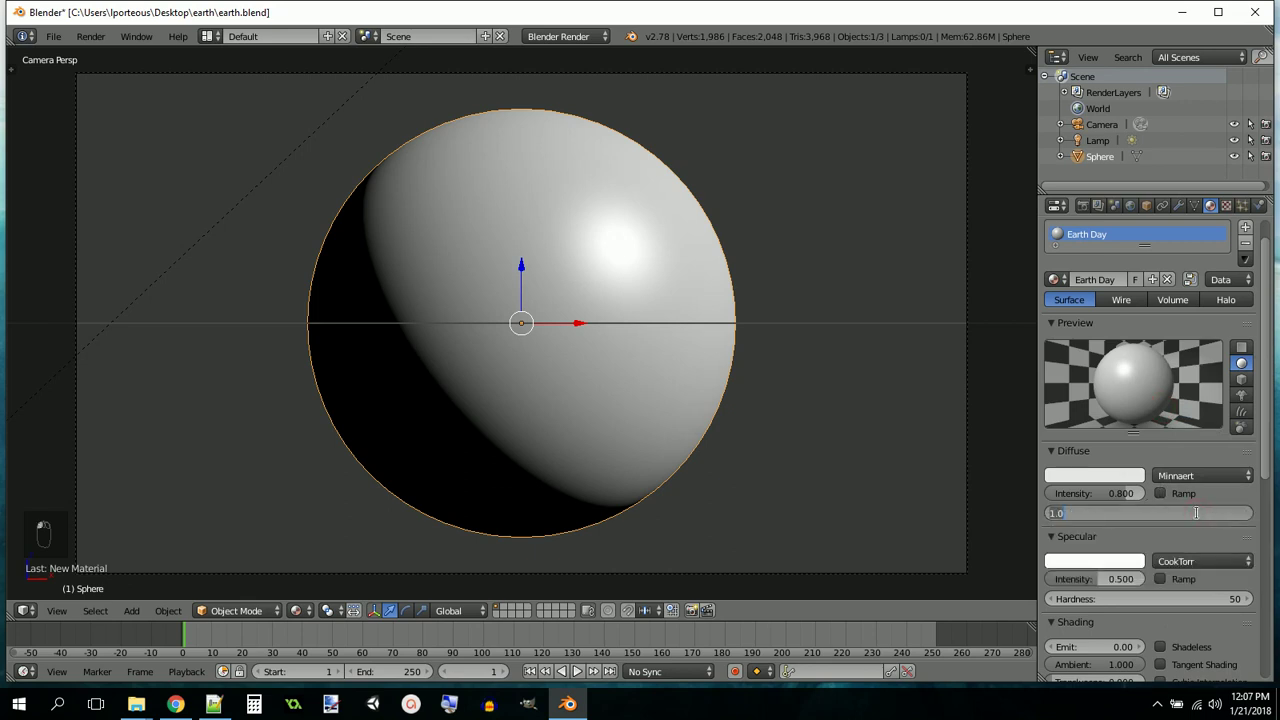
text(0.3)
key(Return)
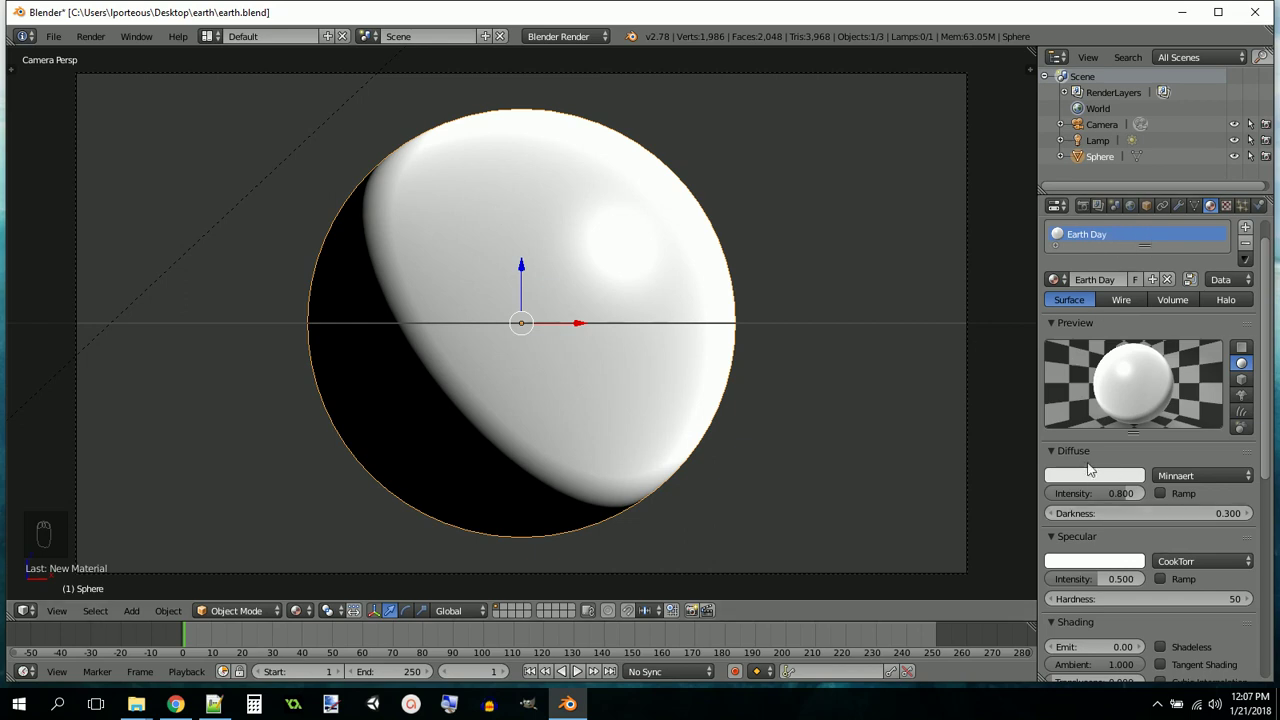
Add a new image texture named COL to the sphere's Earth Day material
click(1226, 206)
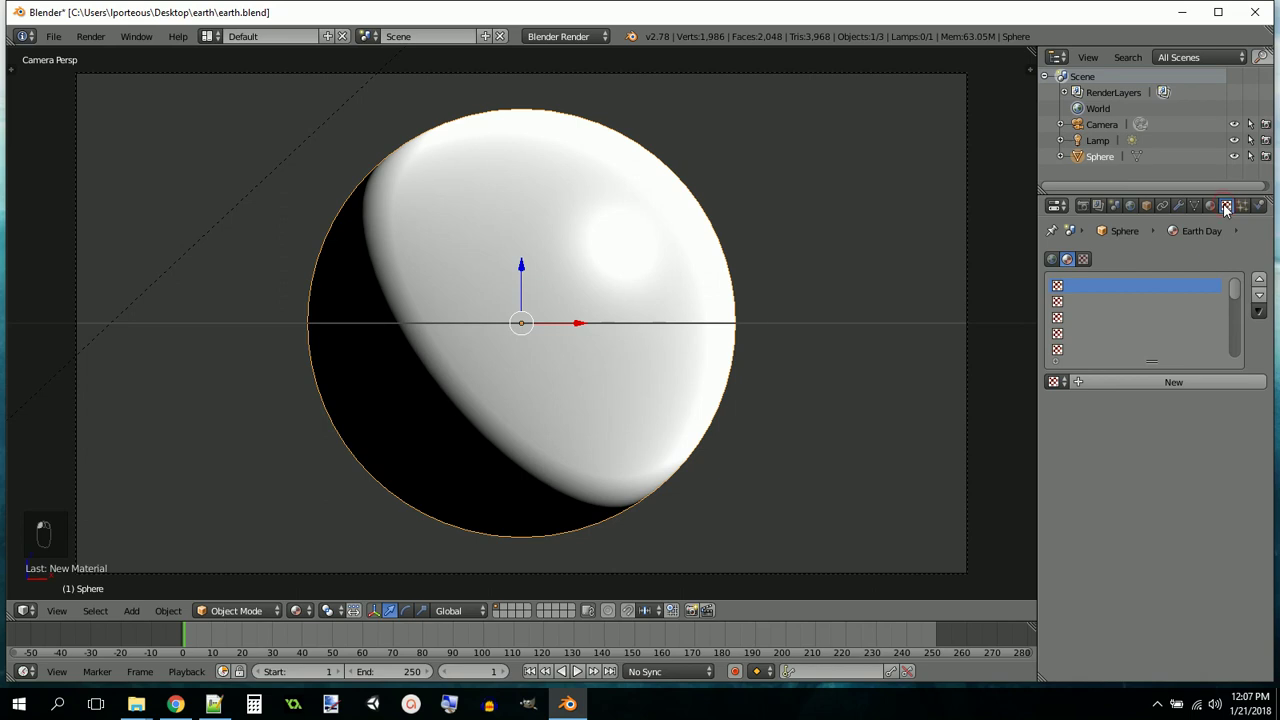
click(1082, 381)
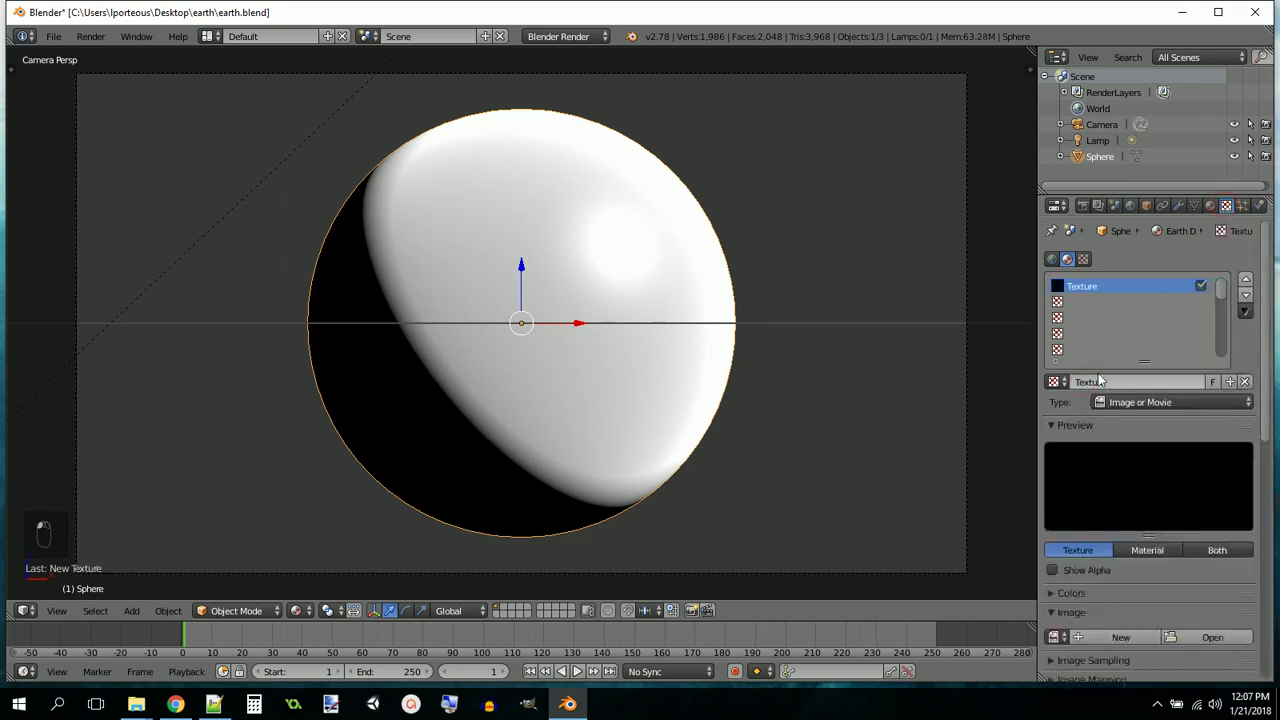
click(1112, 379)
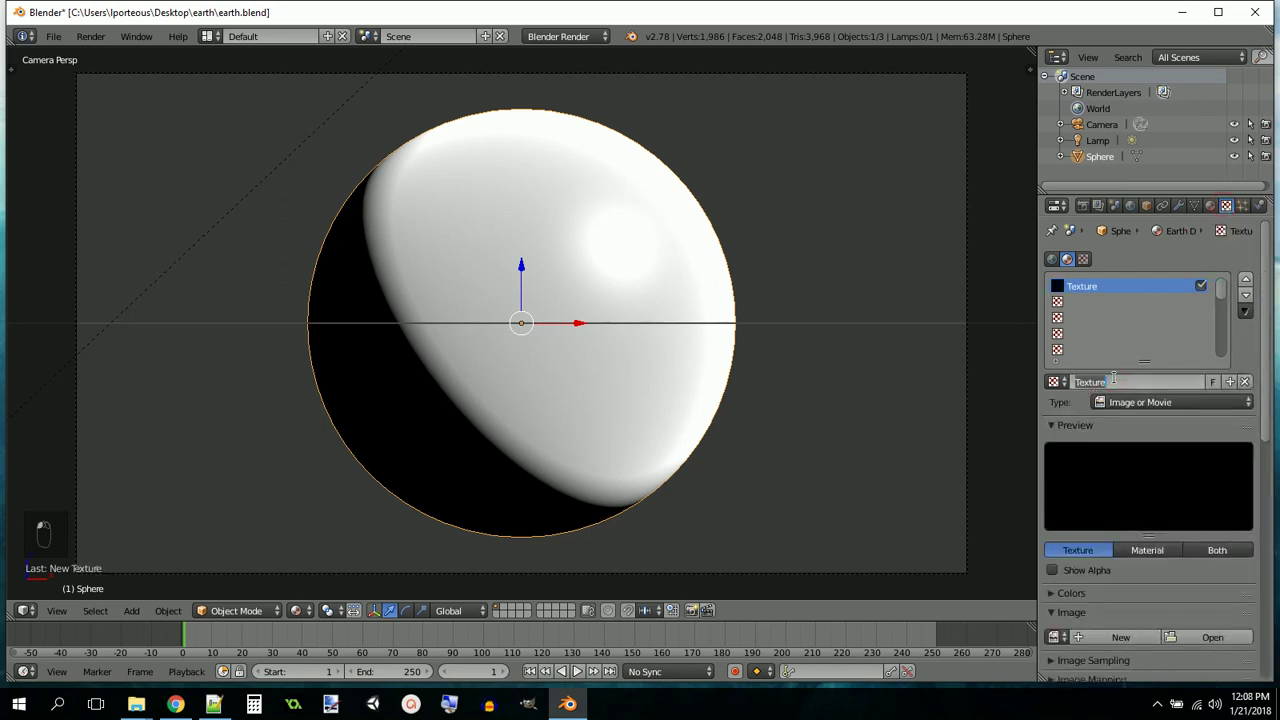
text(COL)
key(Return)
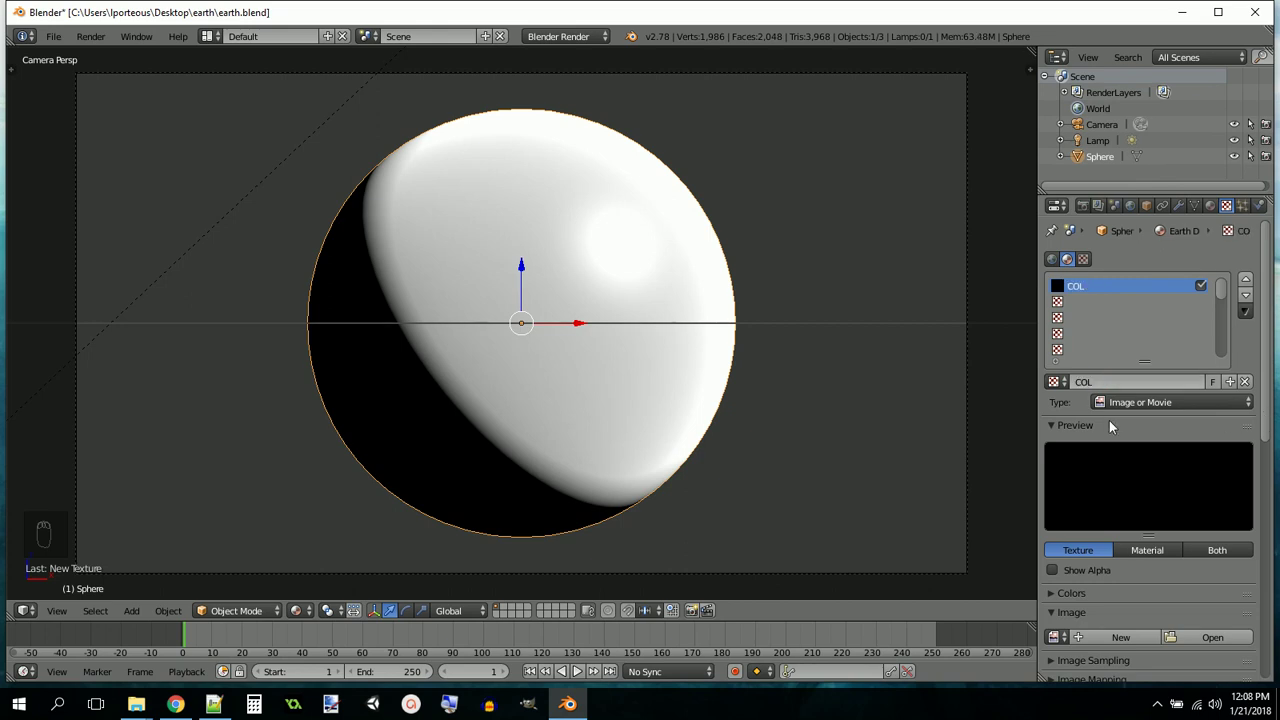
Load Color Map.jpg from the image resources folder as the COL texture's image
scroll(1104, 430, down, 4)
click(1180, 538)
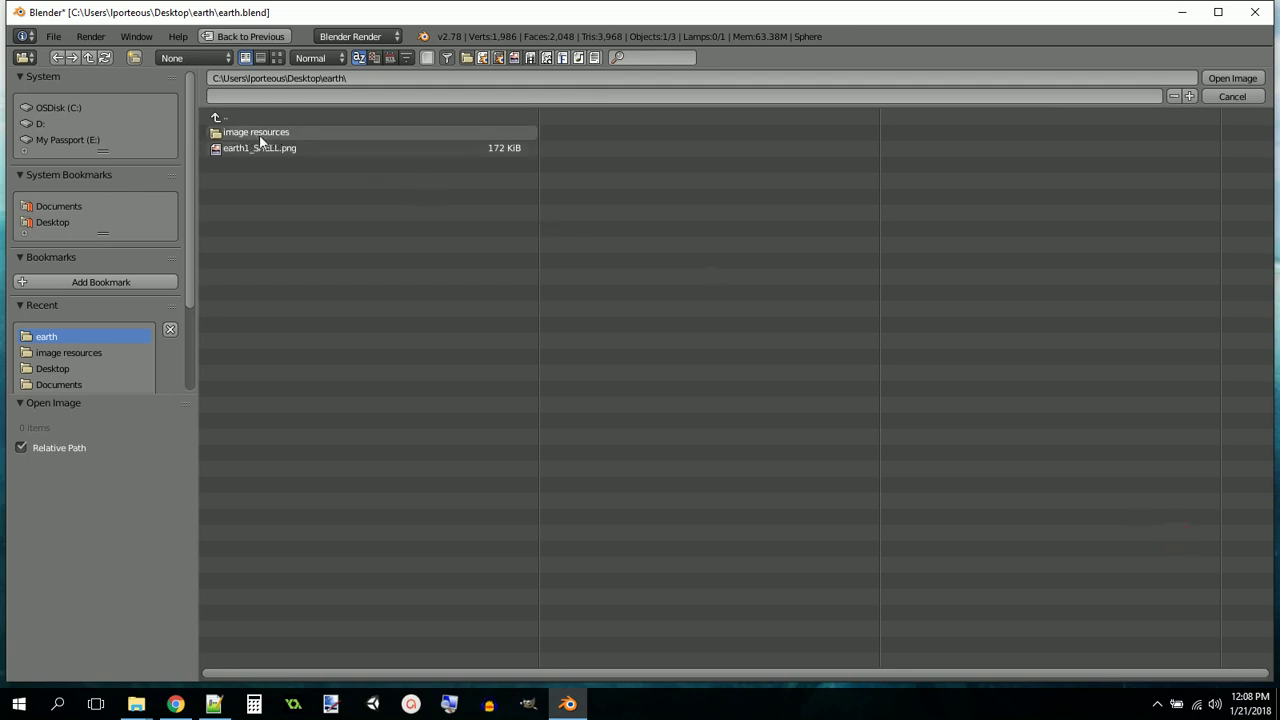
click(259, 135)
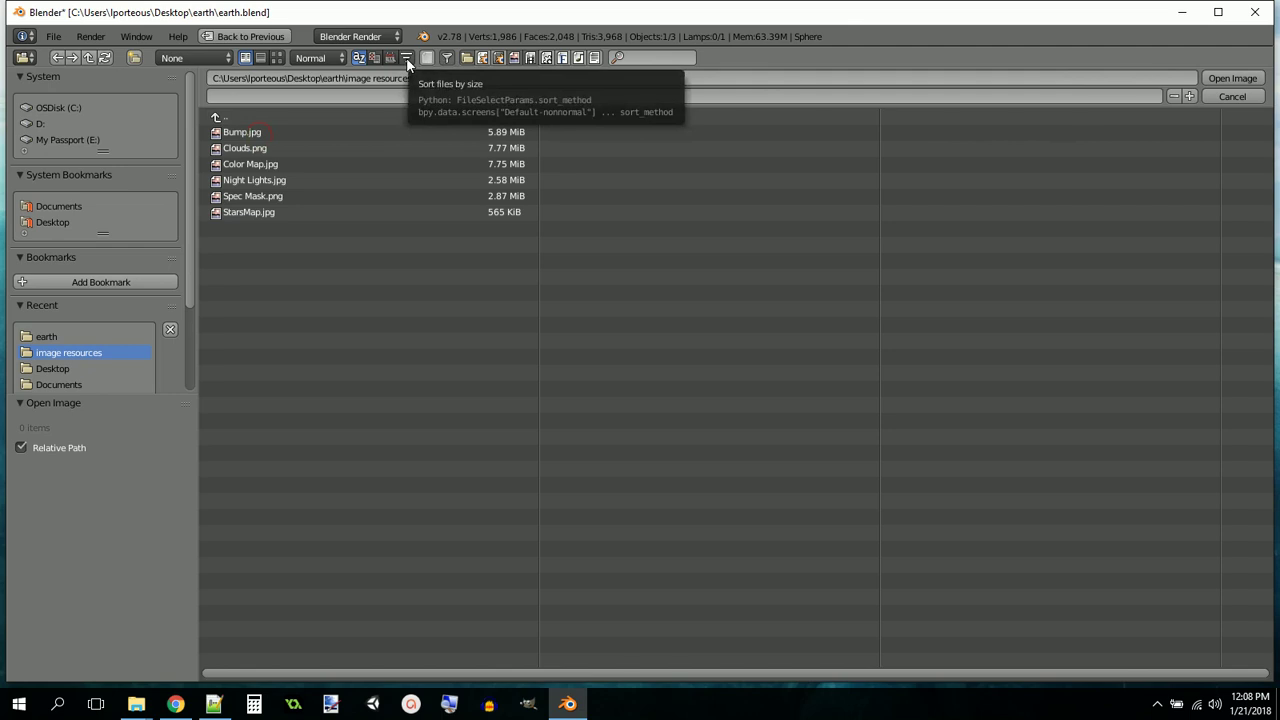
click(277, 57)
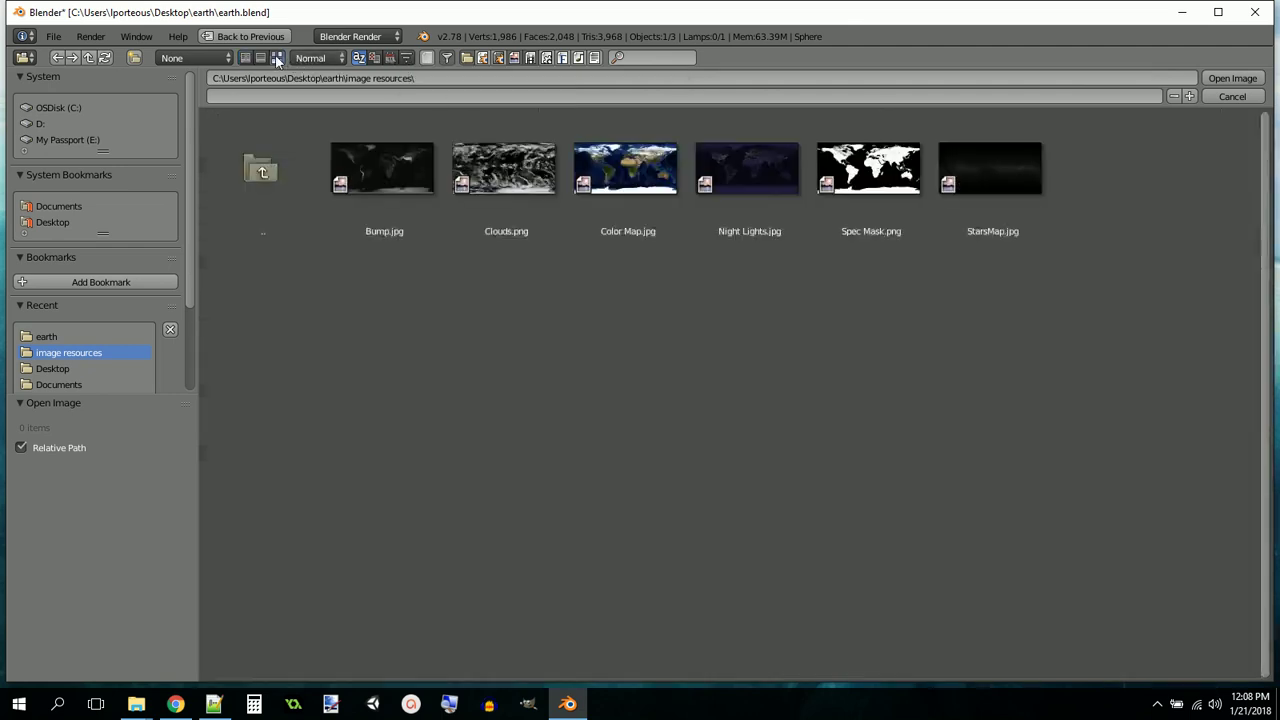
click(614, 181)
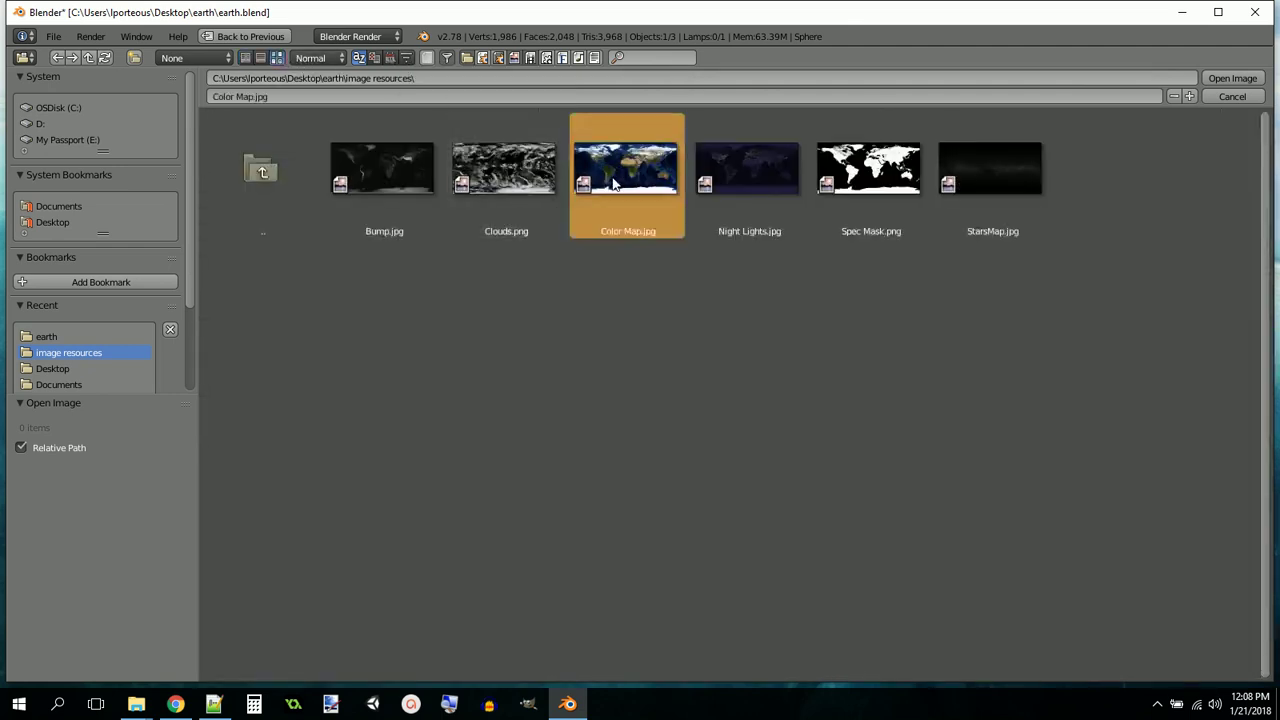
click(1228, 78)
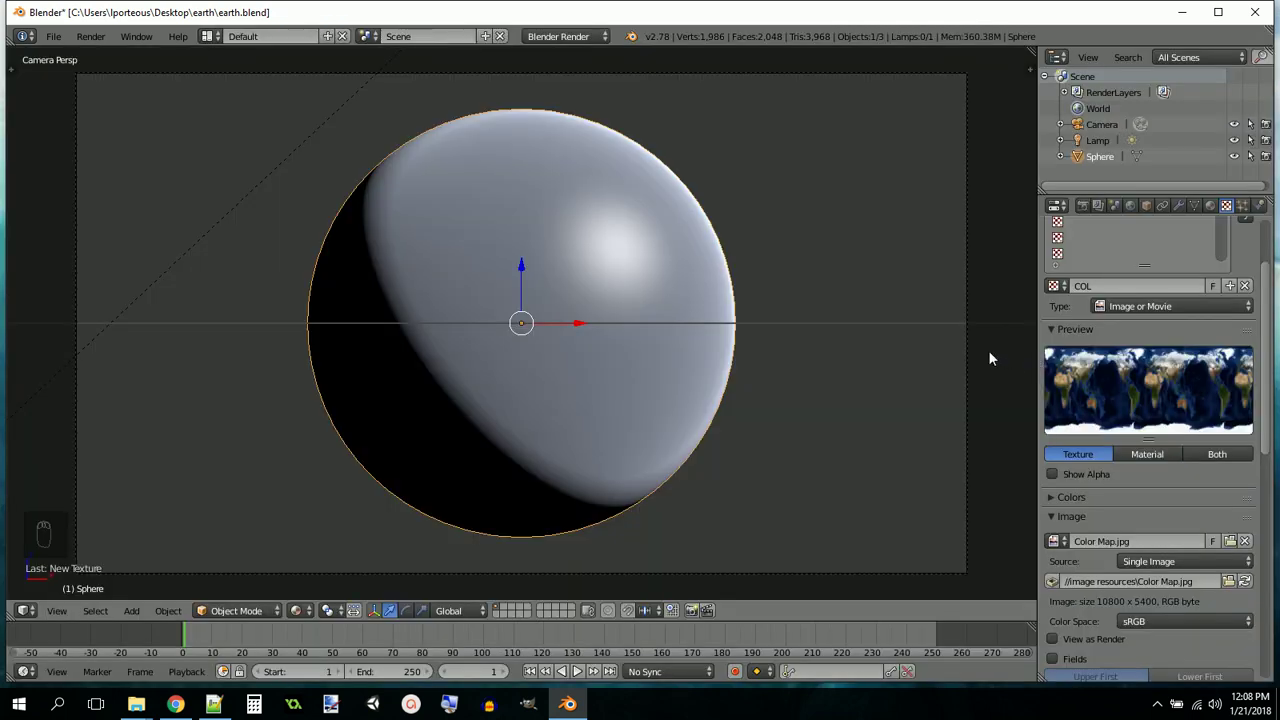
Preview the COL texture together with the material, and set its mapping to Generated coordinates with Sphere projection
click(1214, 456)
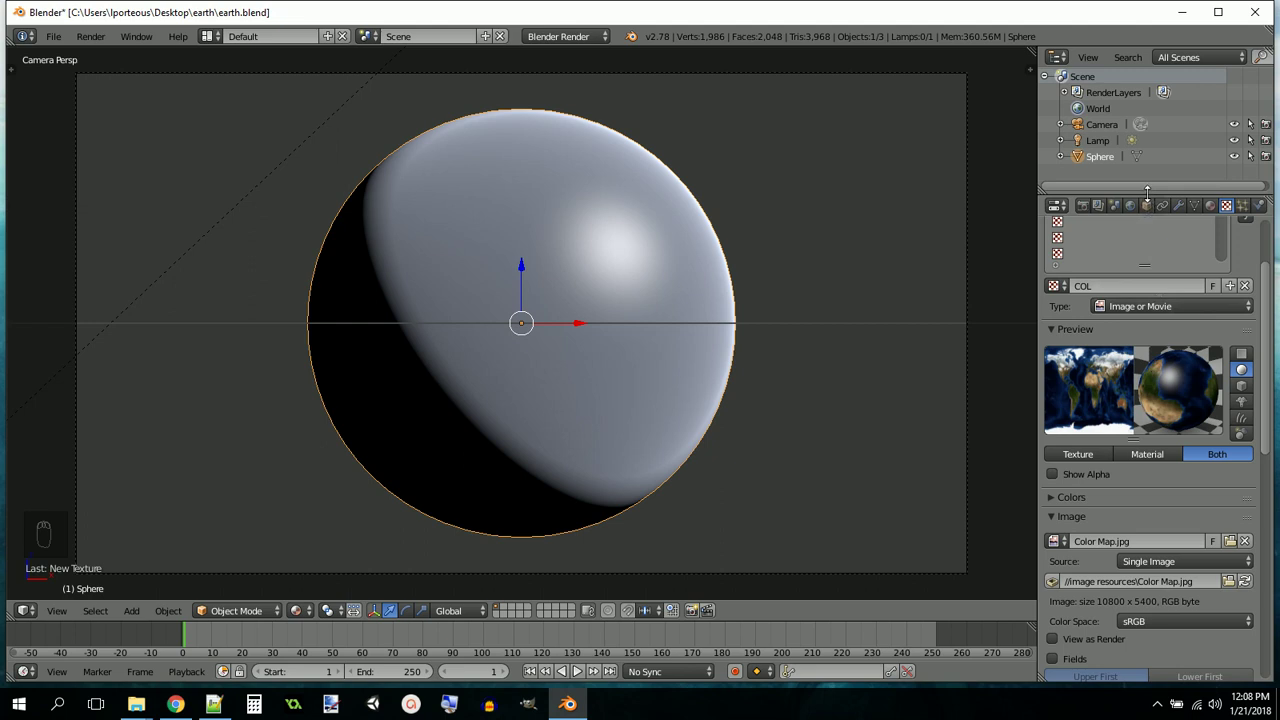
drag(1147, 190, 1147, 112)
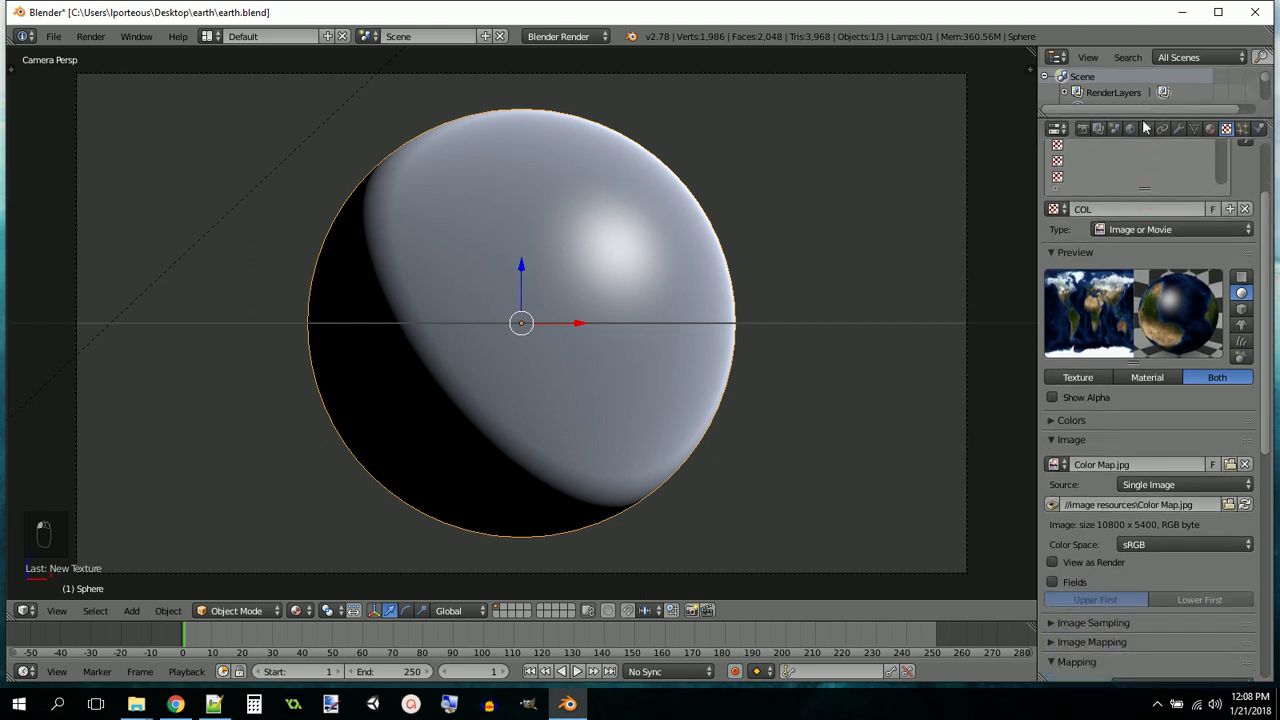
click(1052, 439)
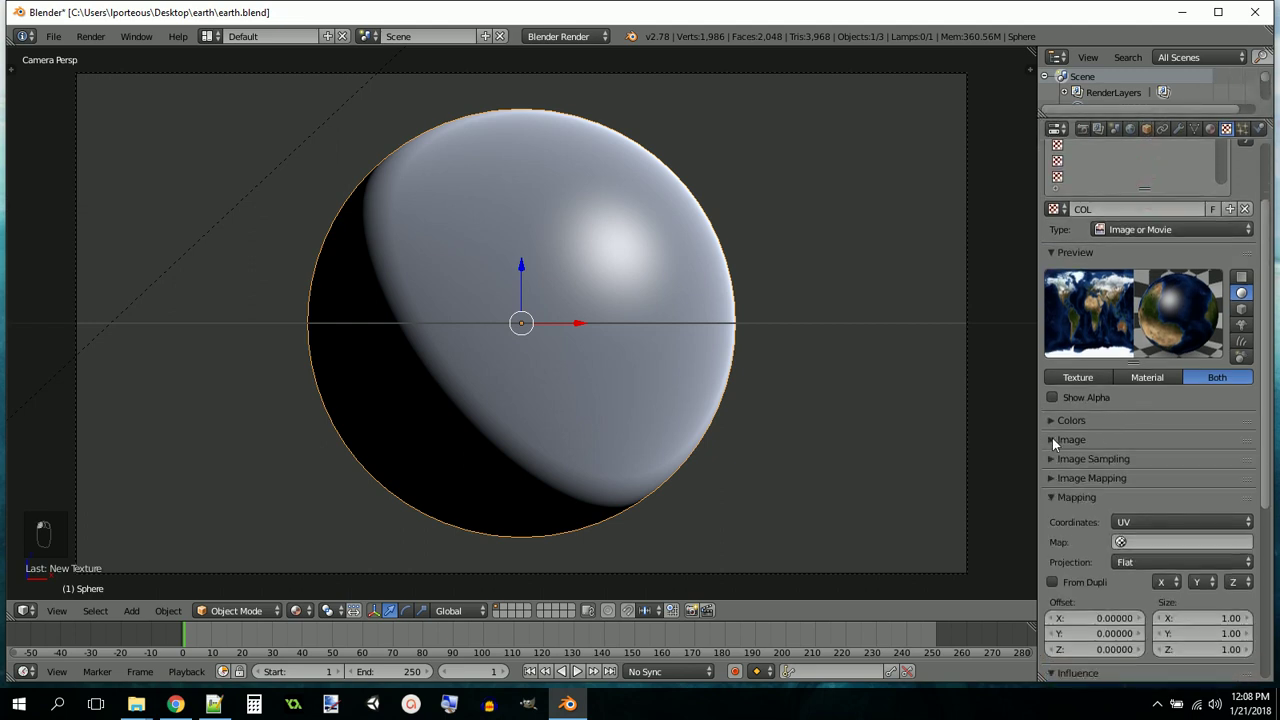
click(1122, 522)
click(1145, 476)
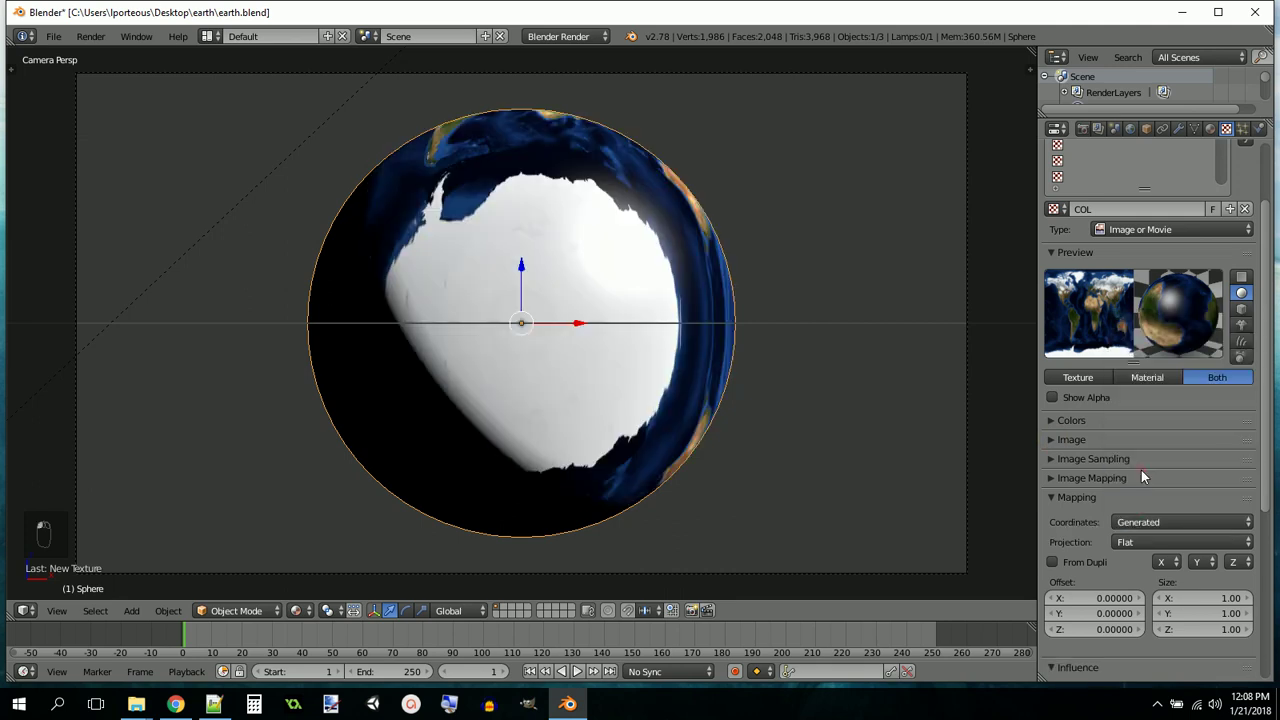
click(1142, 542)
click(1142, 470)
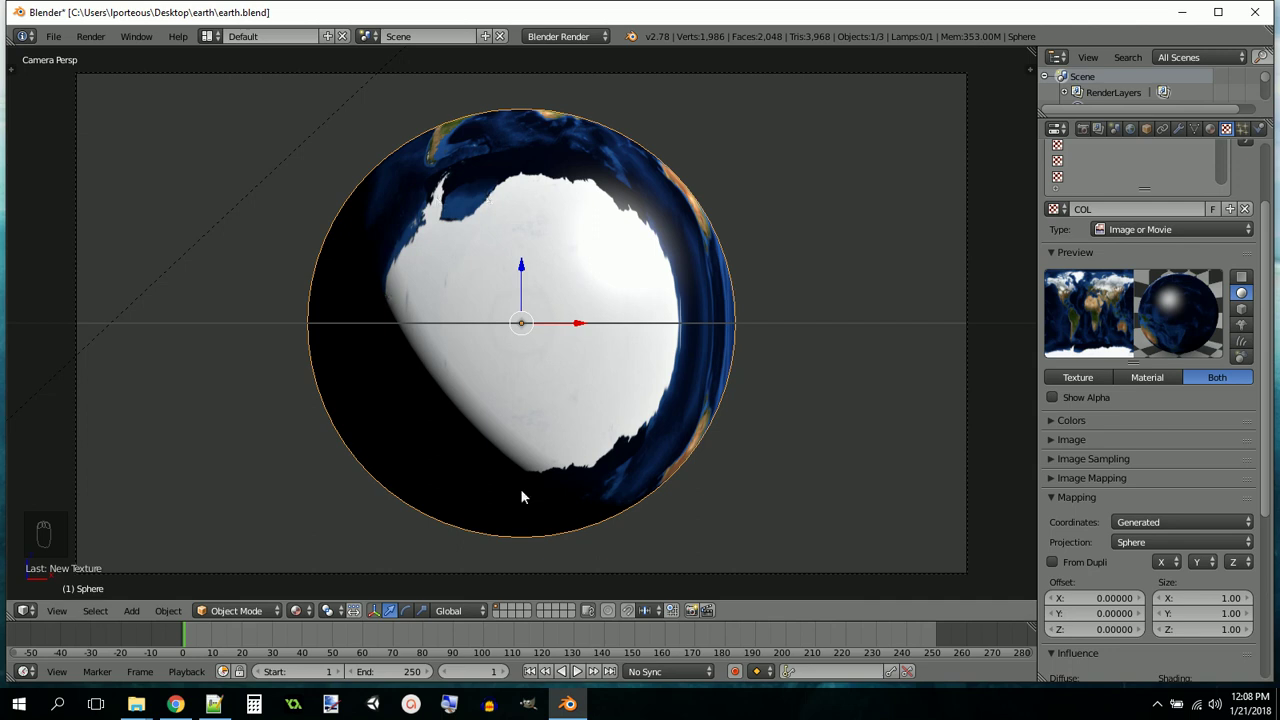
Display the viewport in Rendered shading and set the sphere's Z rotation to 135°
click(303, 611)
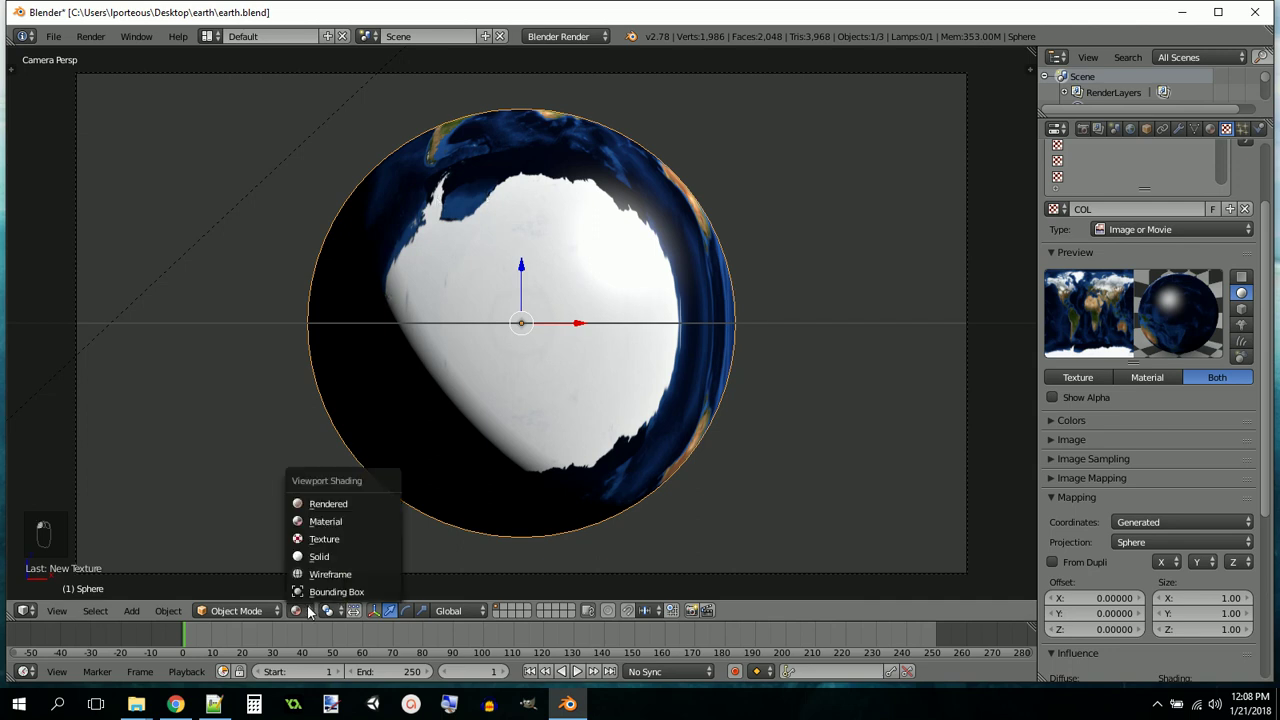
click(318, 505)
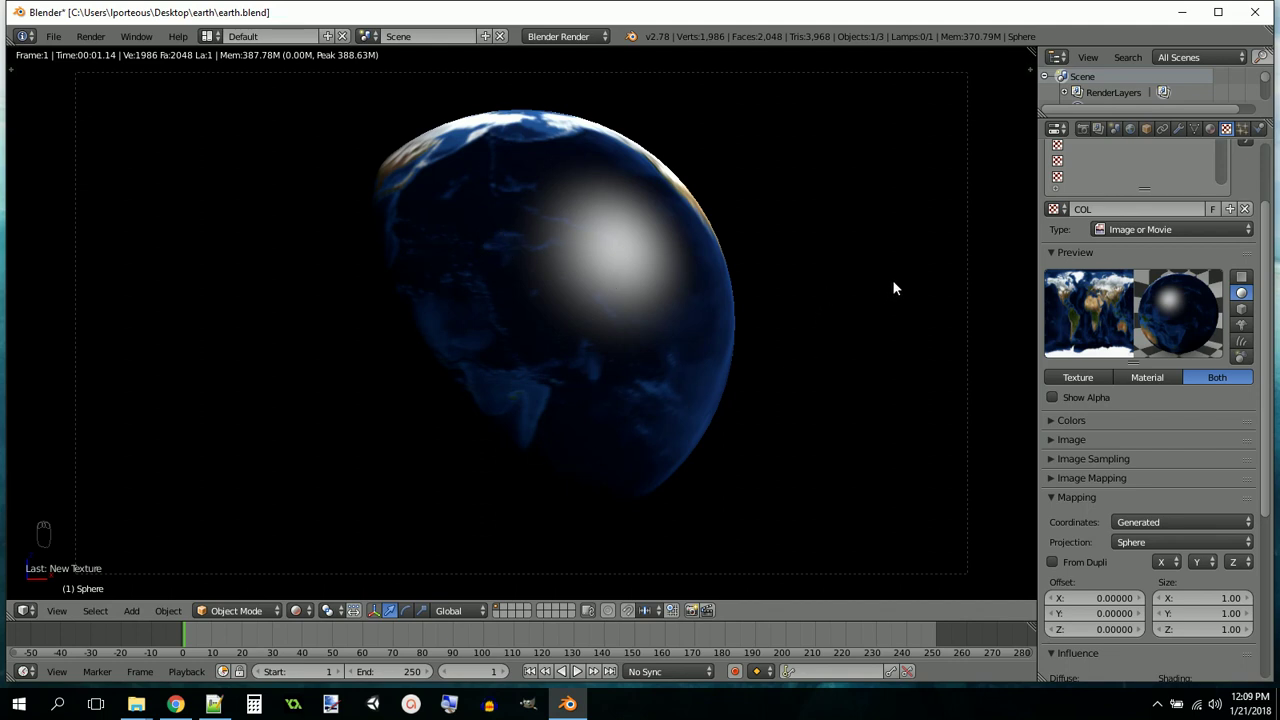
key(n)
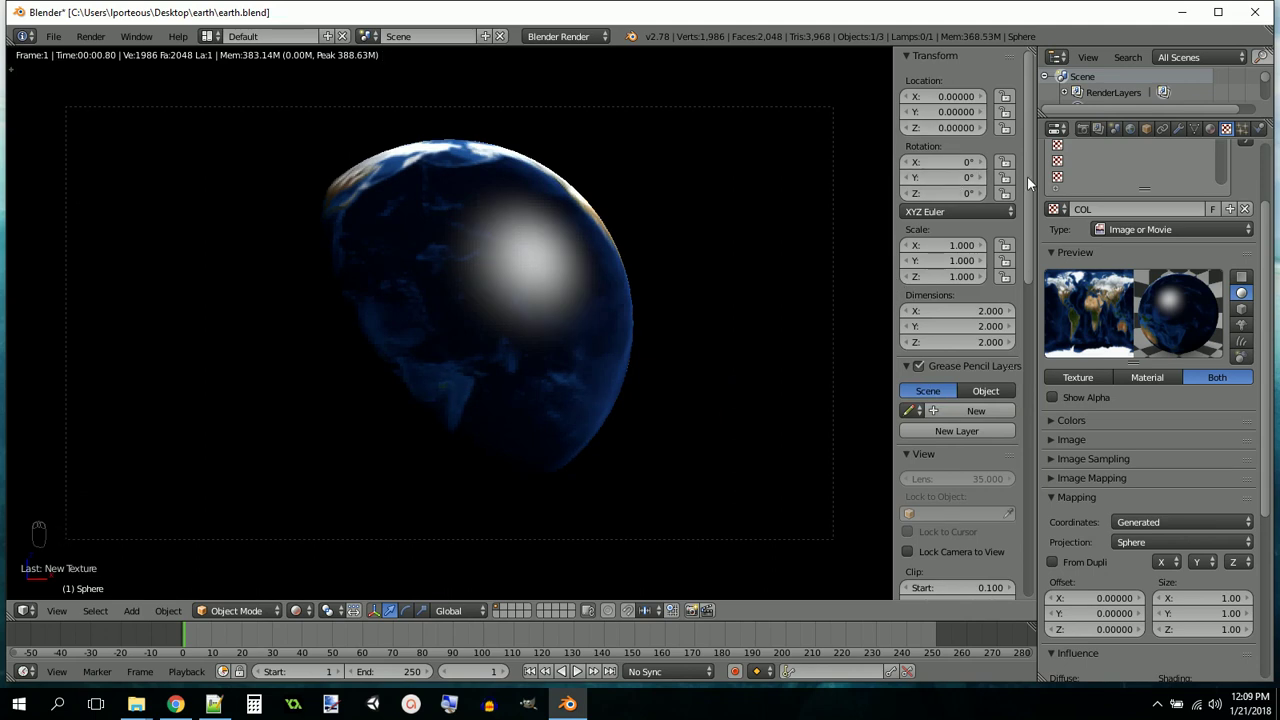
click(931, 191)
text(135)
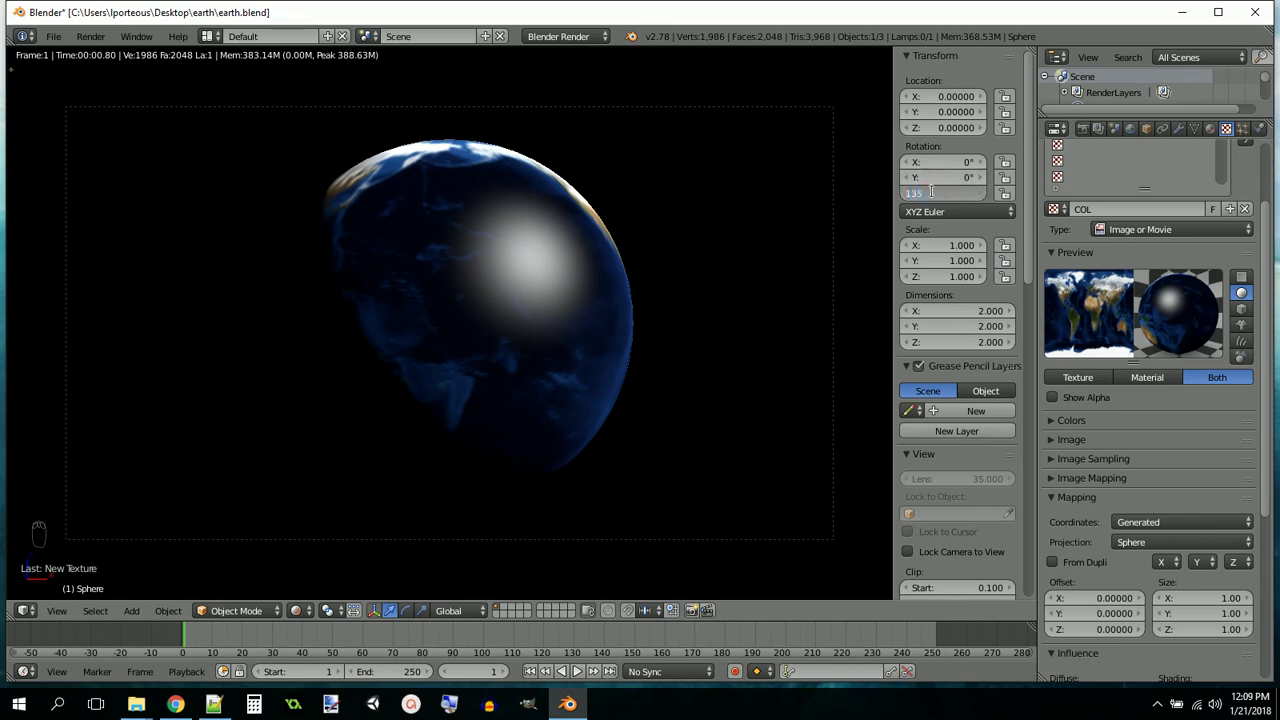
key(Return)
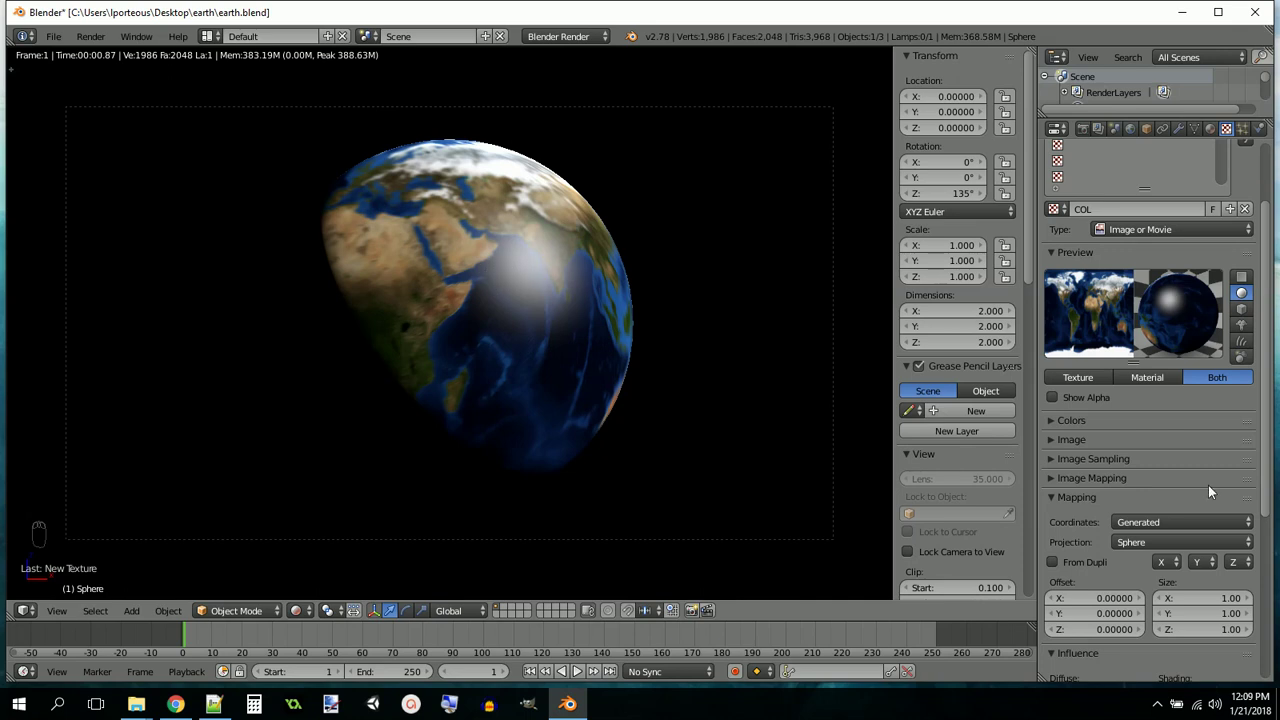
Return the viewport to Solid shading and render the current frame
click(298, 610)
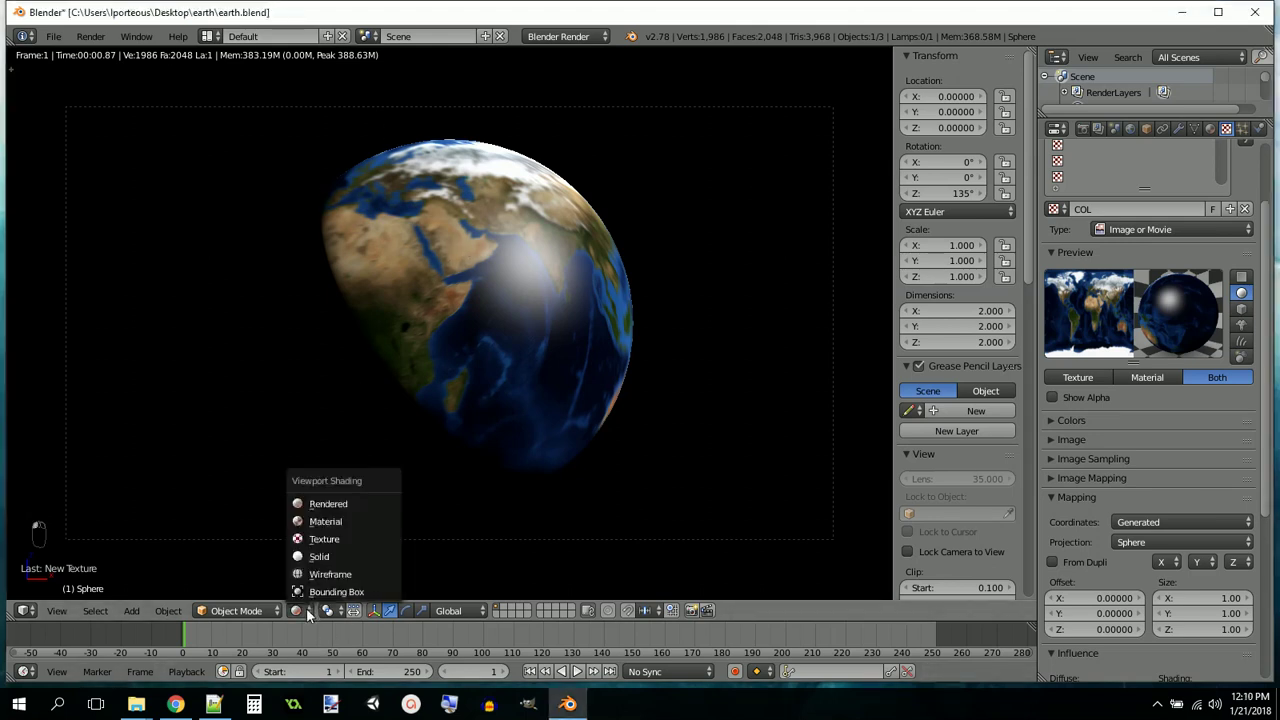
click(319, 556)
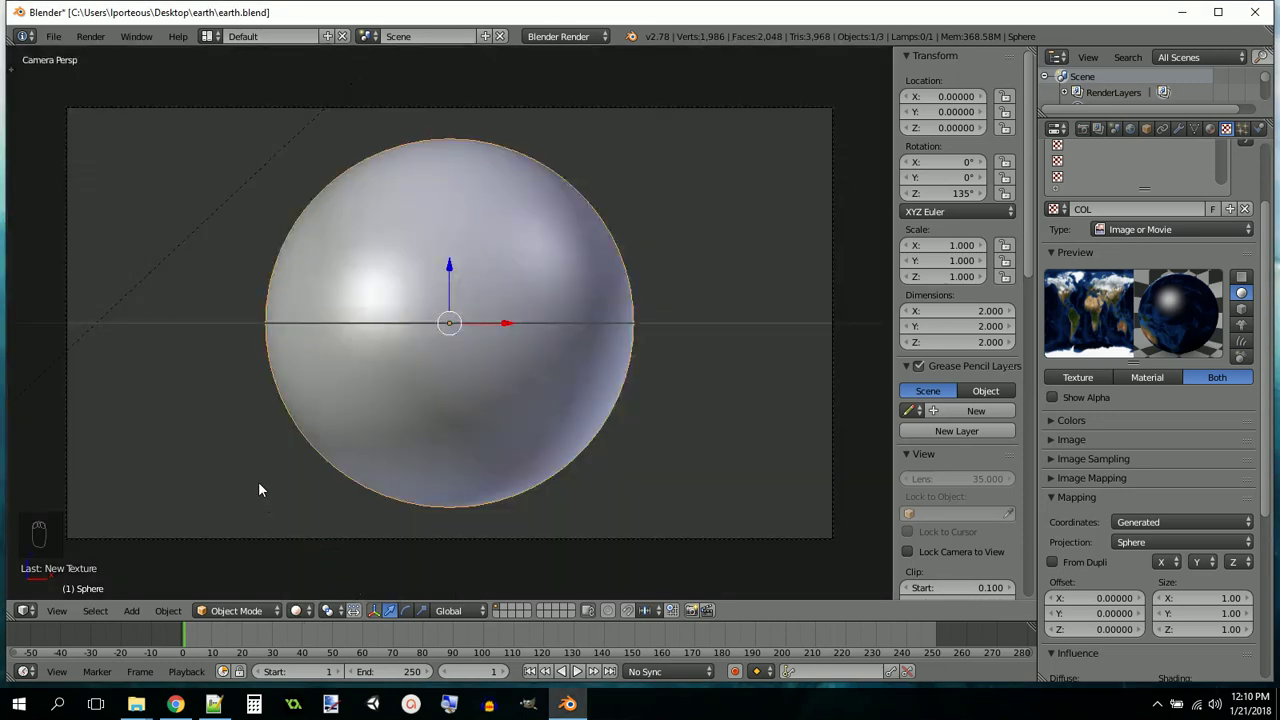
key(F12)
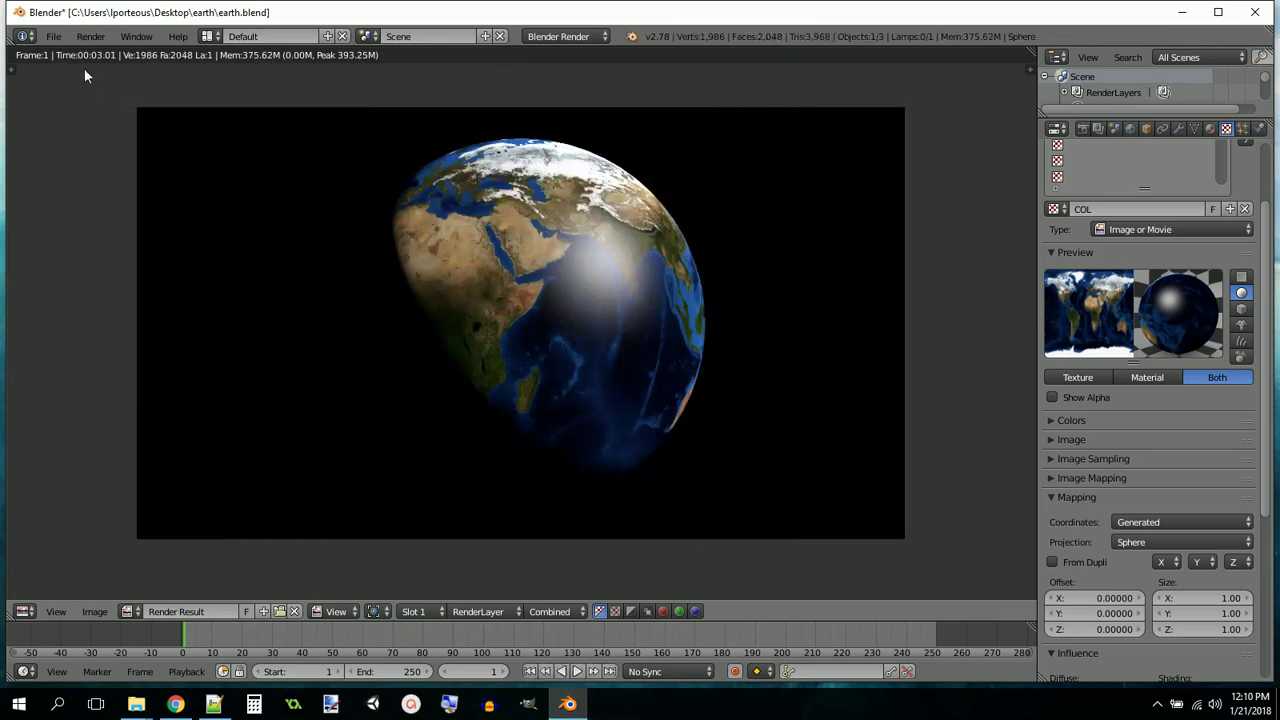
Save the rendered image as earth2_MAP.png in the earth folder and close the render view
click(53, 36)
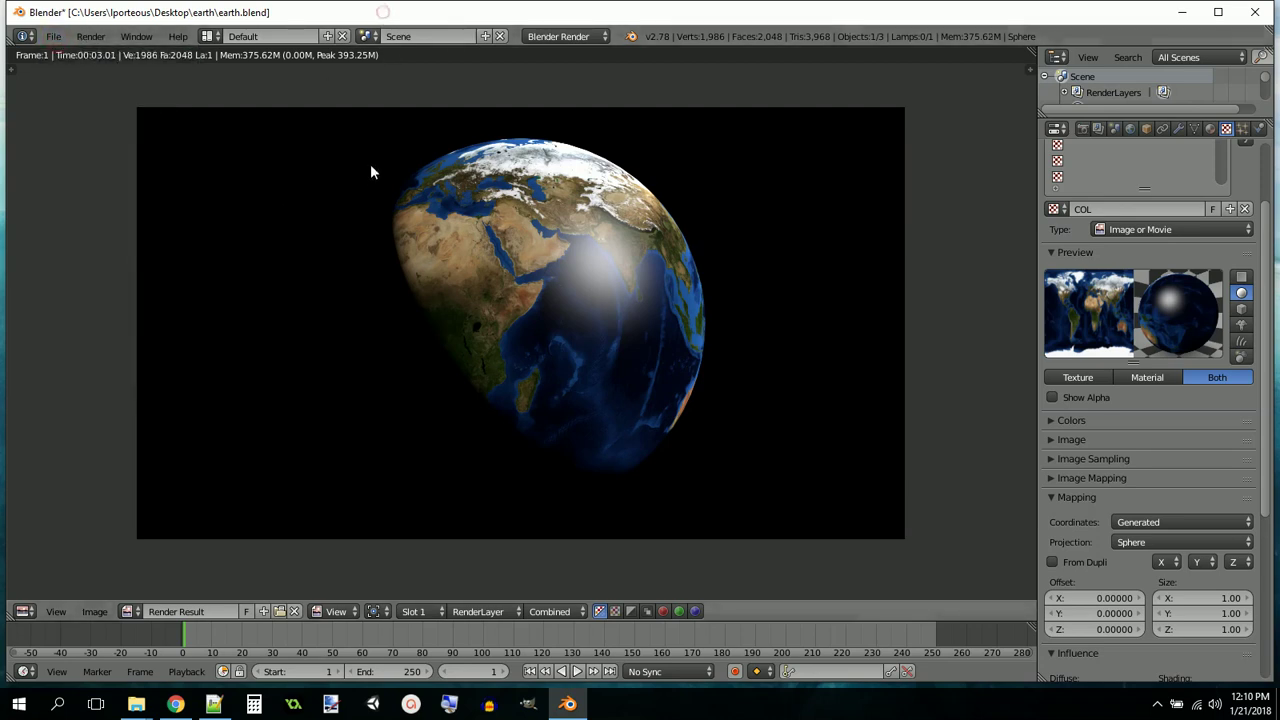
key(F3)
click(240, 98)
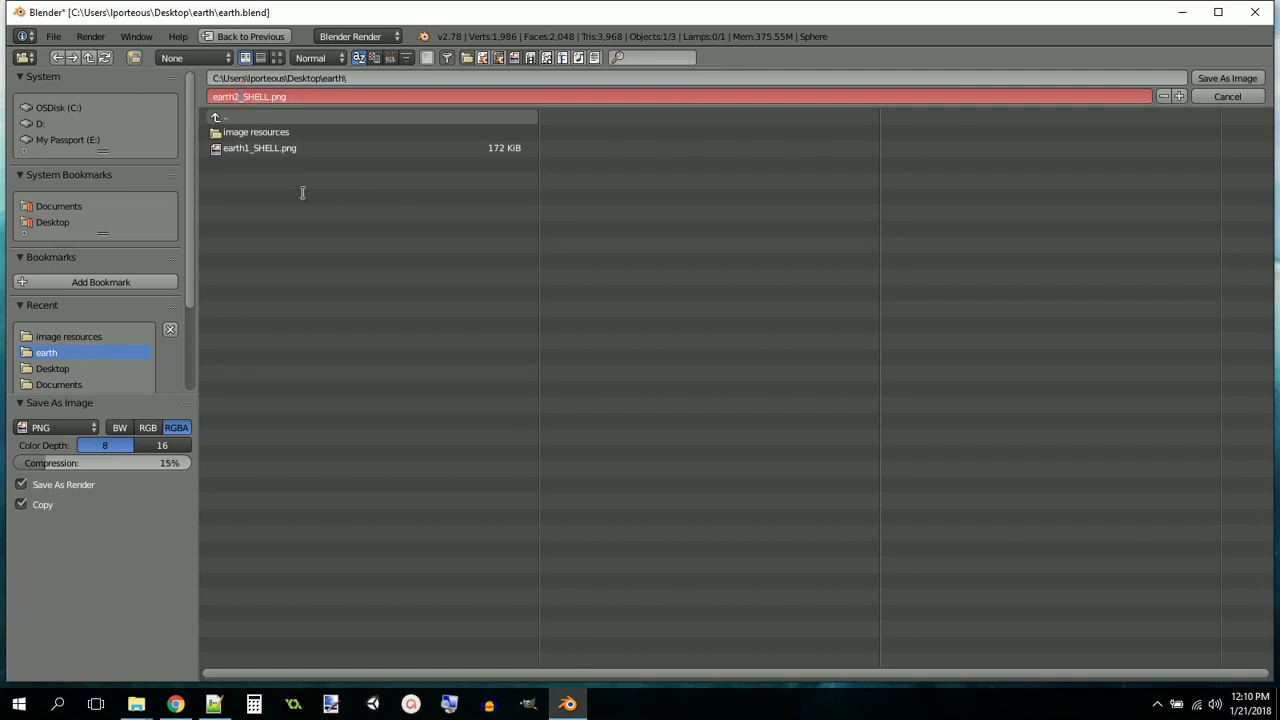
click(267, 97)
key(BackSpace)
key(BackSpace)
key(BackSpace)
key(BackSpace)
key(BackSpace)
text(MAP)
click(1214, 76)
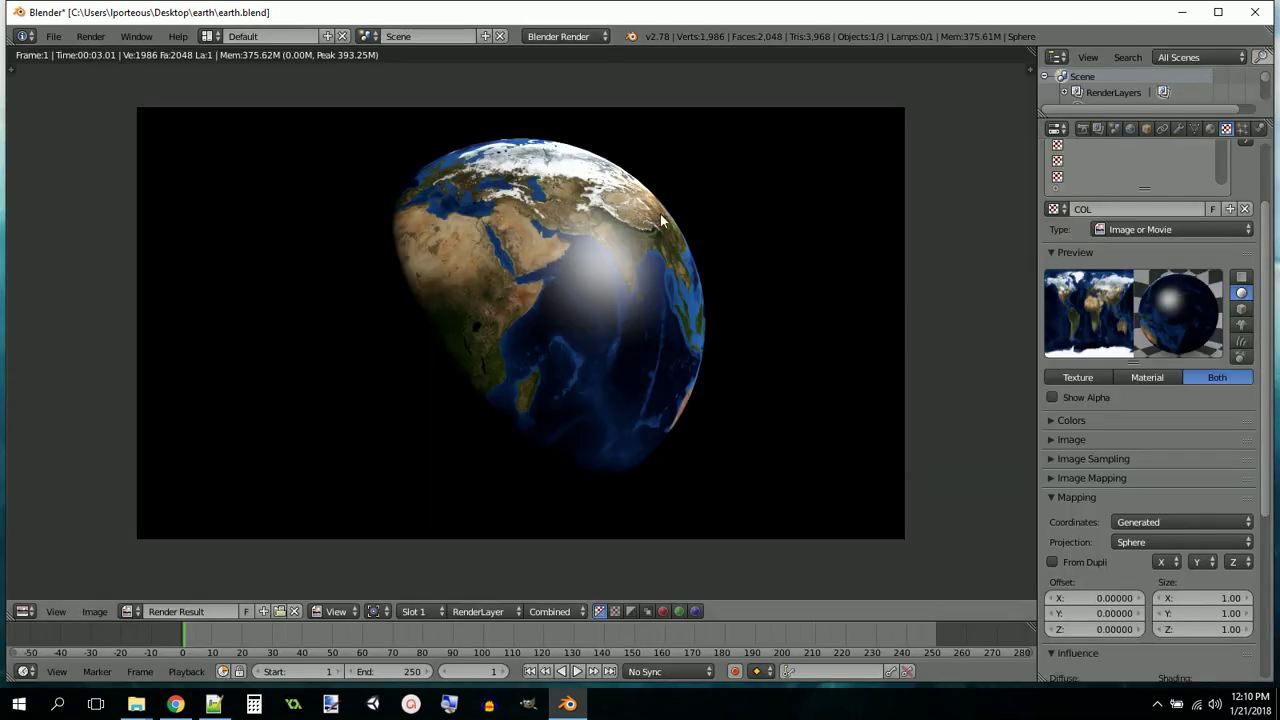
key(Escape)
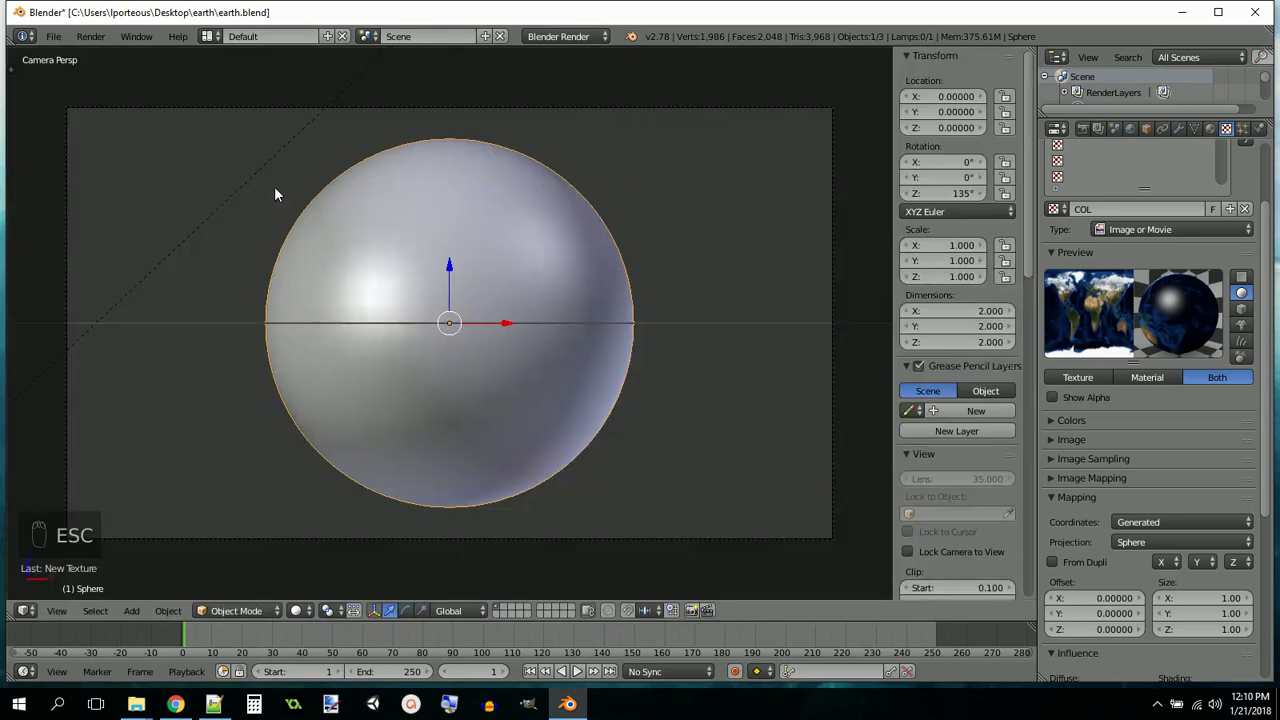
Save the project and store a copy of it as earth2_MAP.blend in the earth folder
click(53, 37)
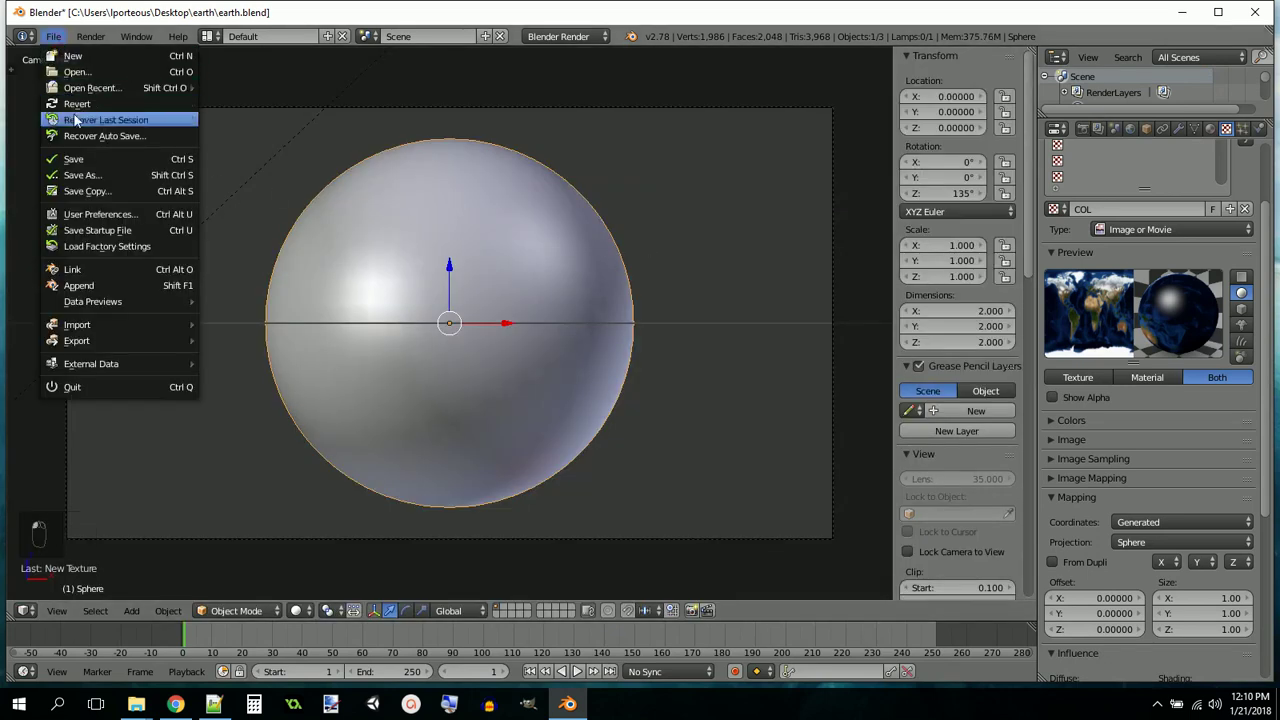
click(80, 161)
click(53, 37)
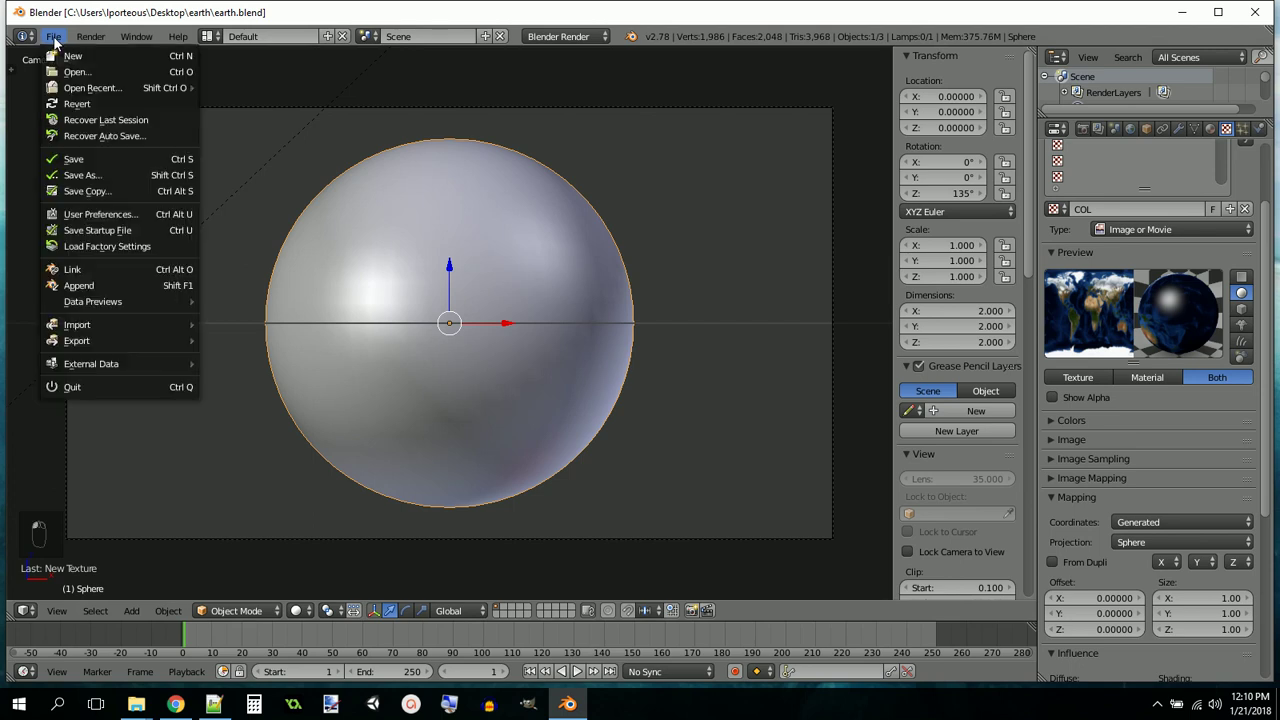
click(91, 192)
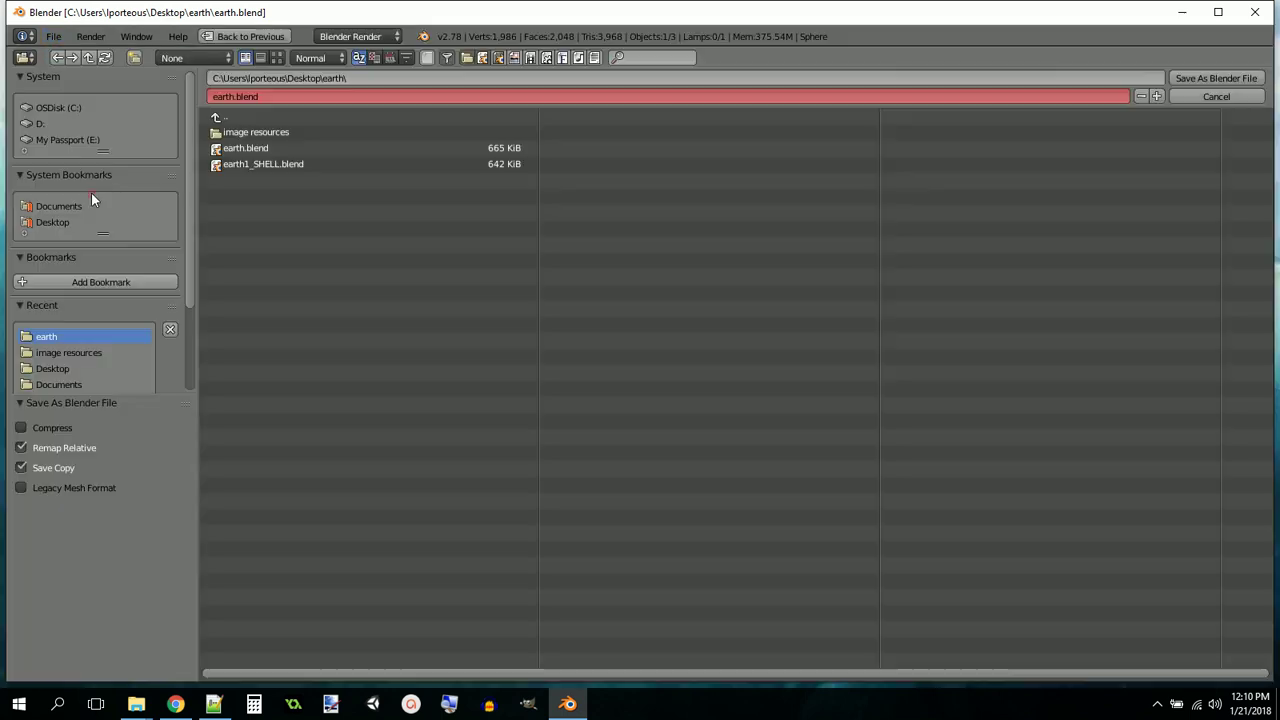
click(230, 94)
click(232, 95)
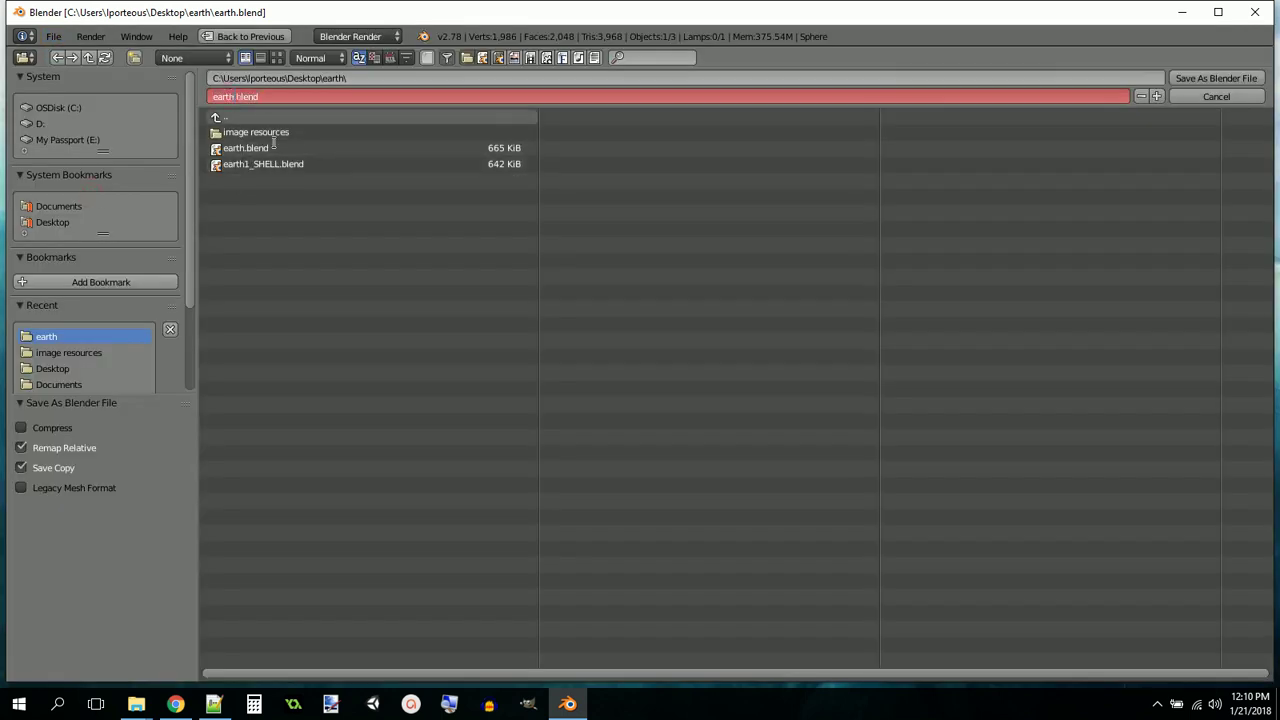
text(2_MAP)
click(1202, 78)
click(1202, 78)
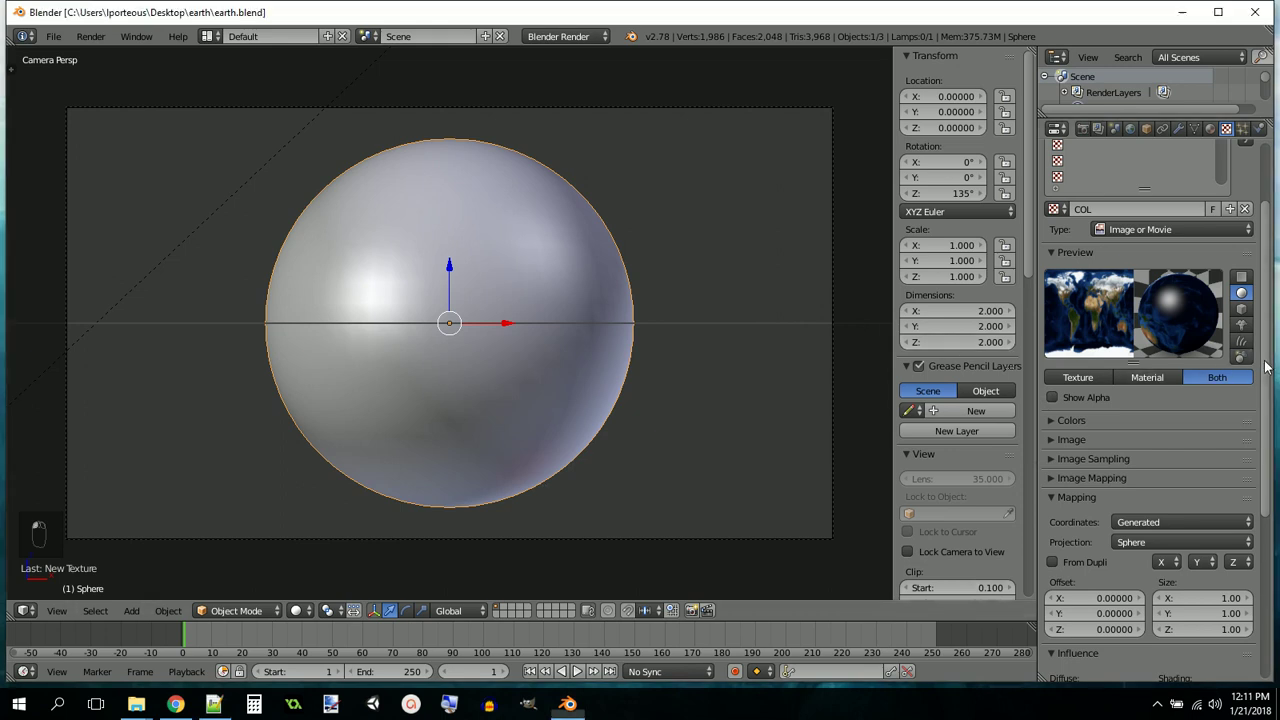
Add a new texture in the second slot of the Earth Day material and name it BUMP
scroll(1265, 367, up, 3)
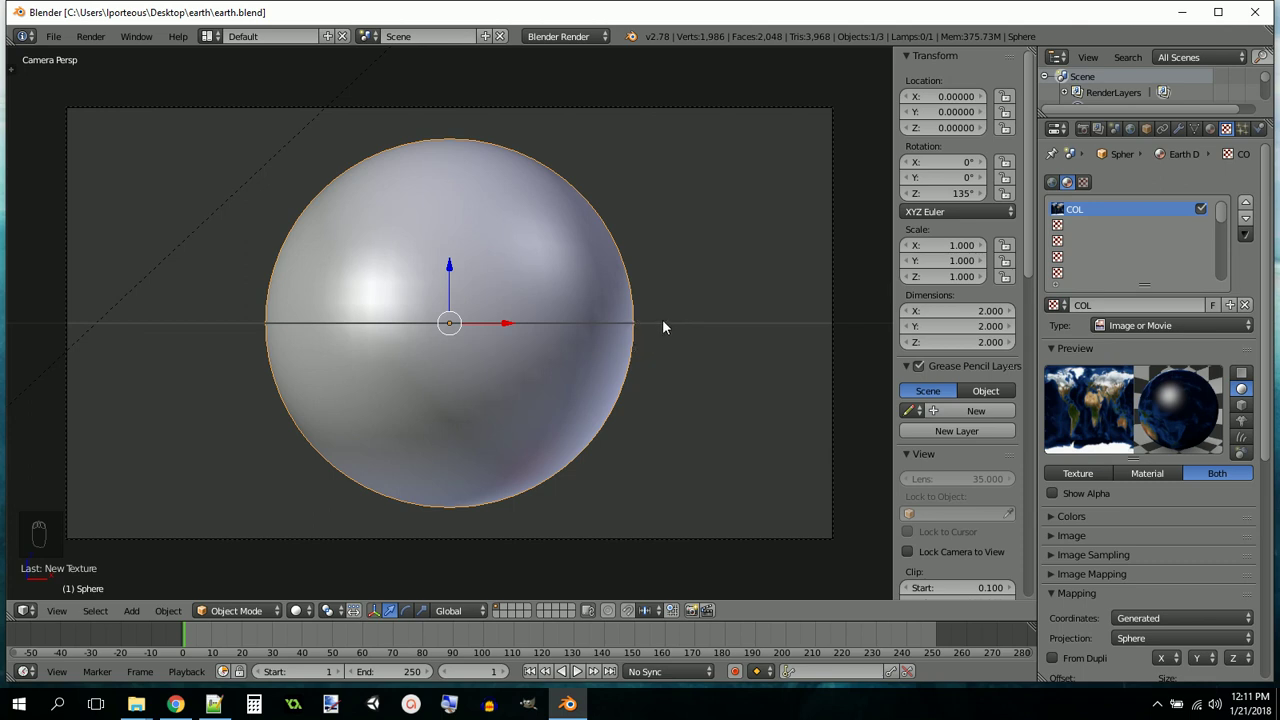
click(1062, 226)
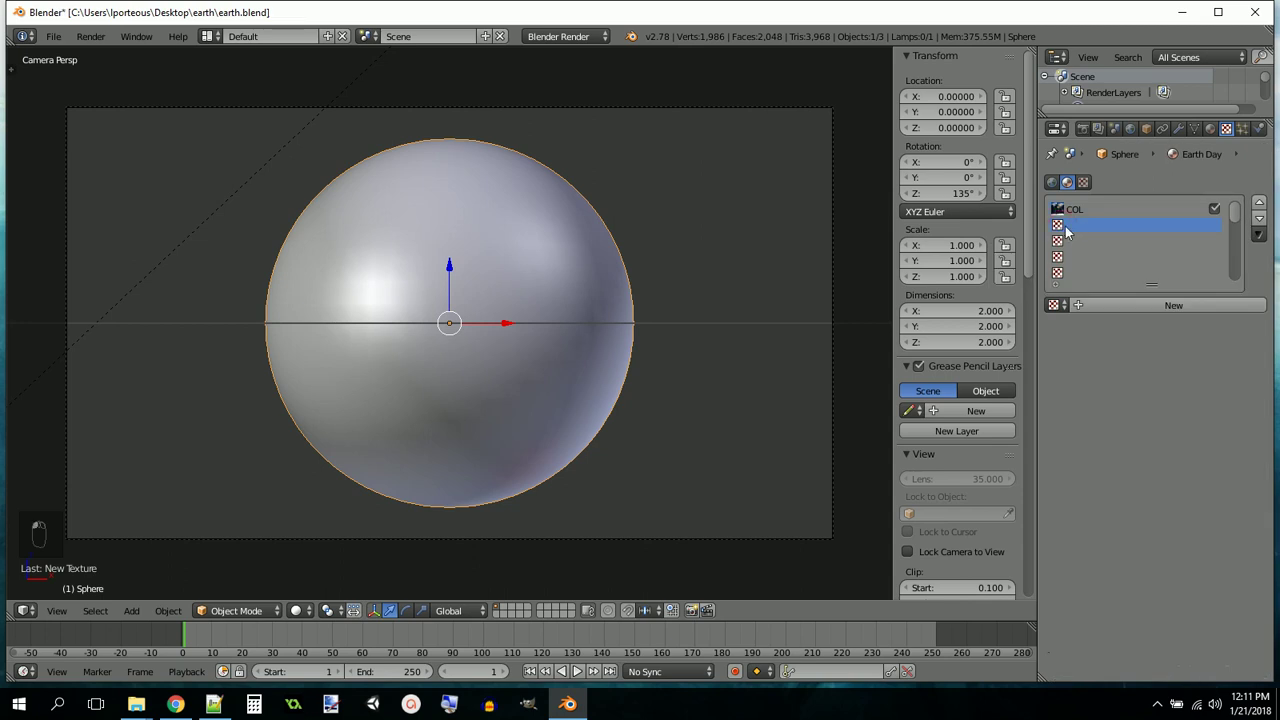
click(1082, 307)
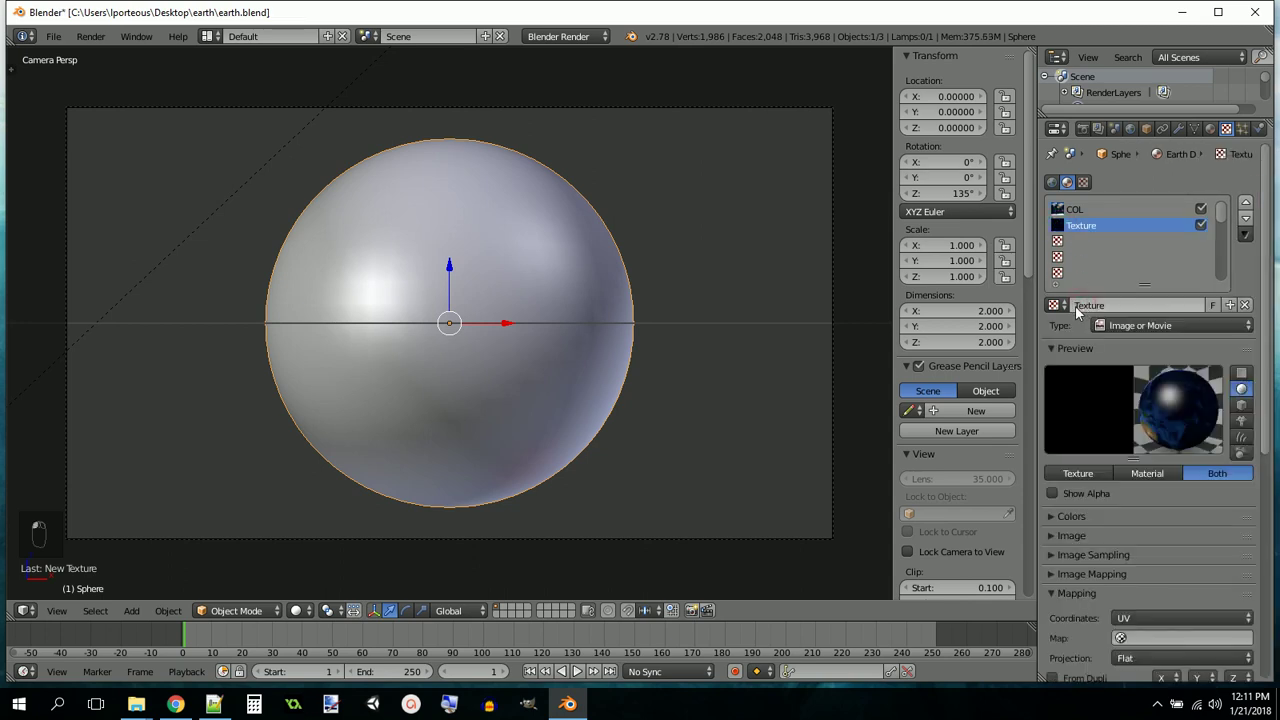
click(1109, 306)
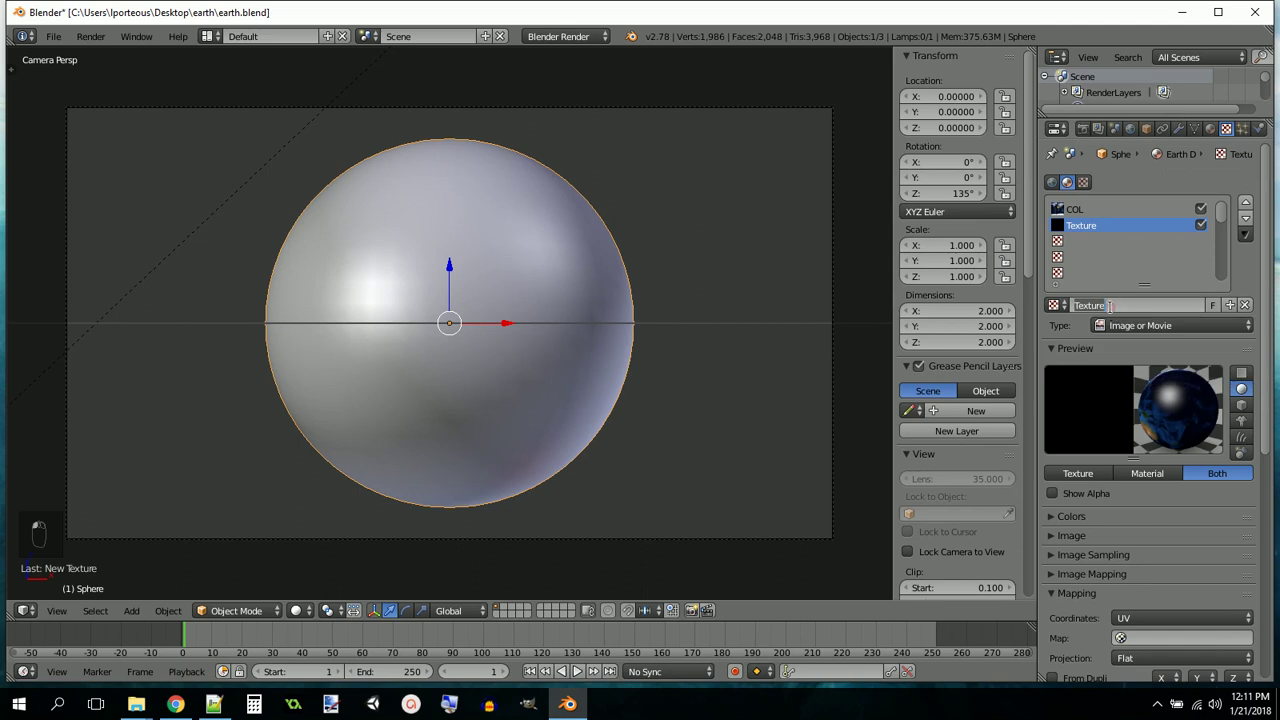
text(BUMP)
key(Return)
Load Bump.jpg from the image resources folder as the BUMP texture's image, browsing the files as thumbnails
click(1058, 535)
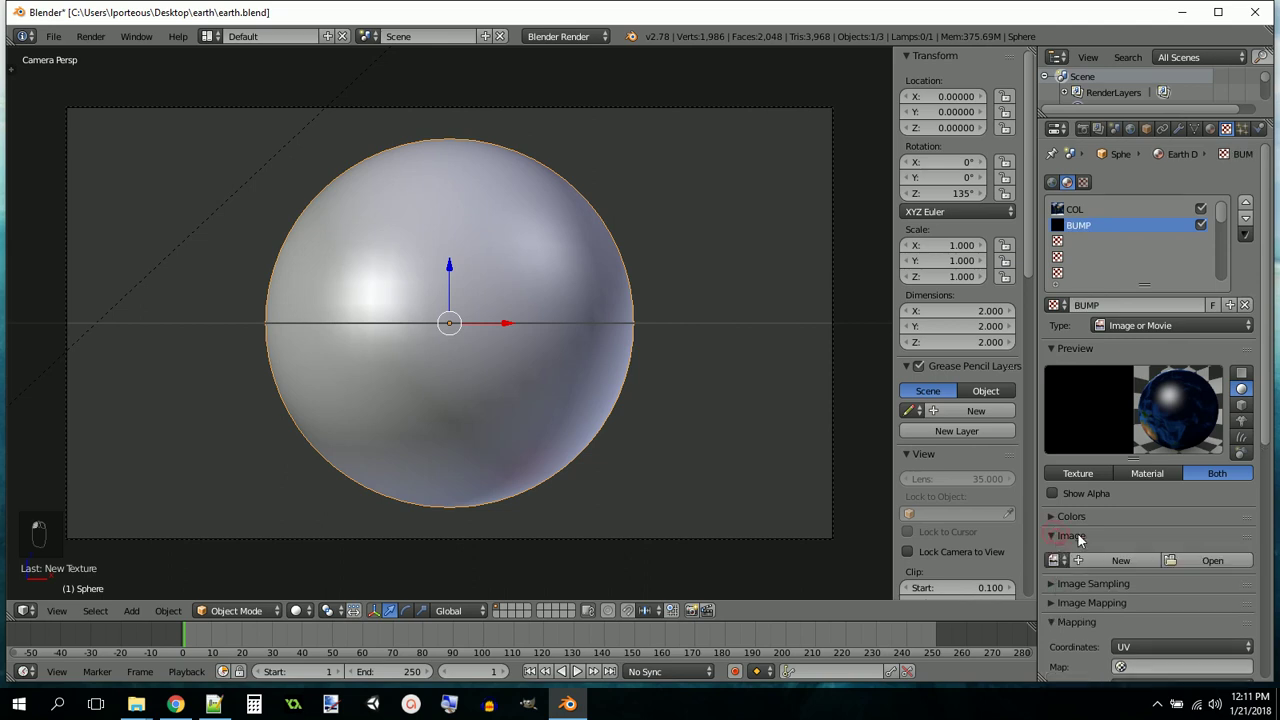
click(1208, 559)
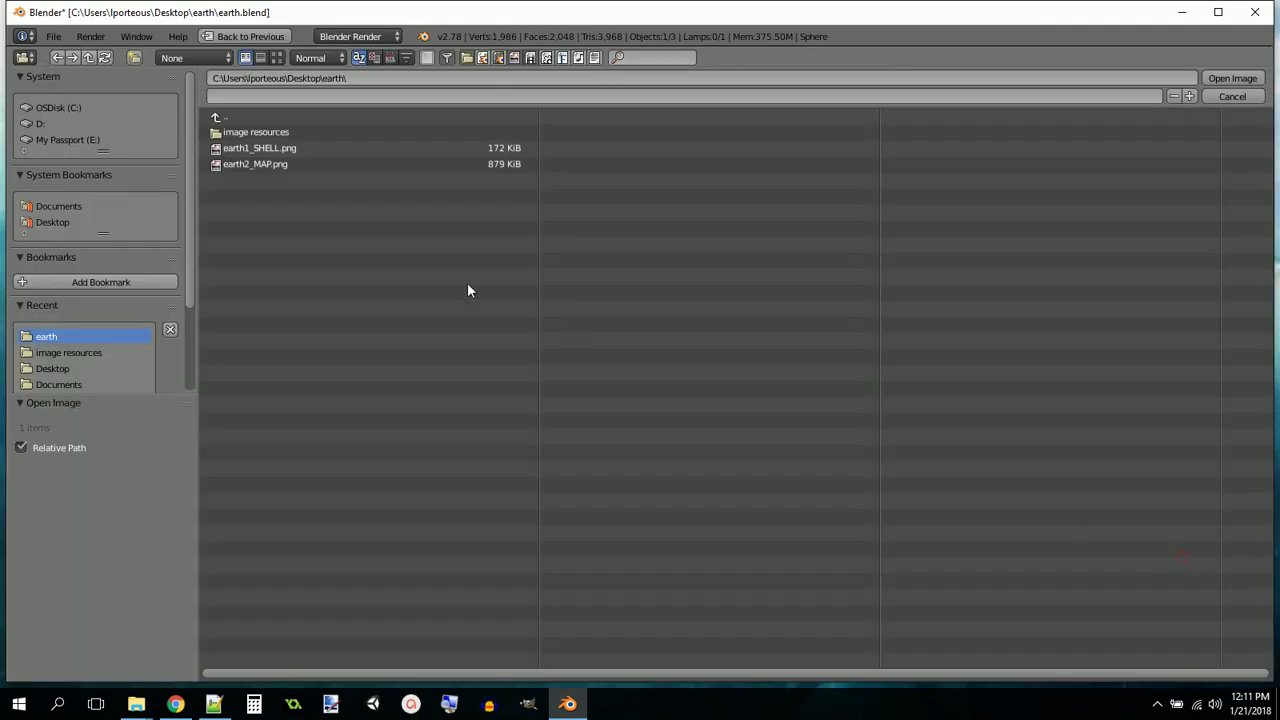
click(260, 133)
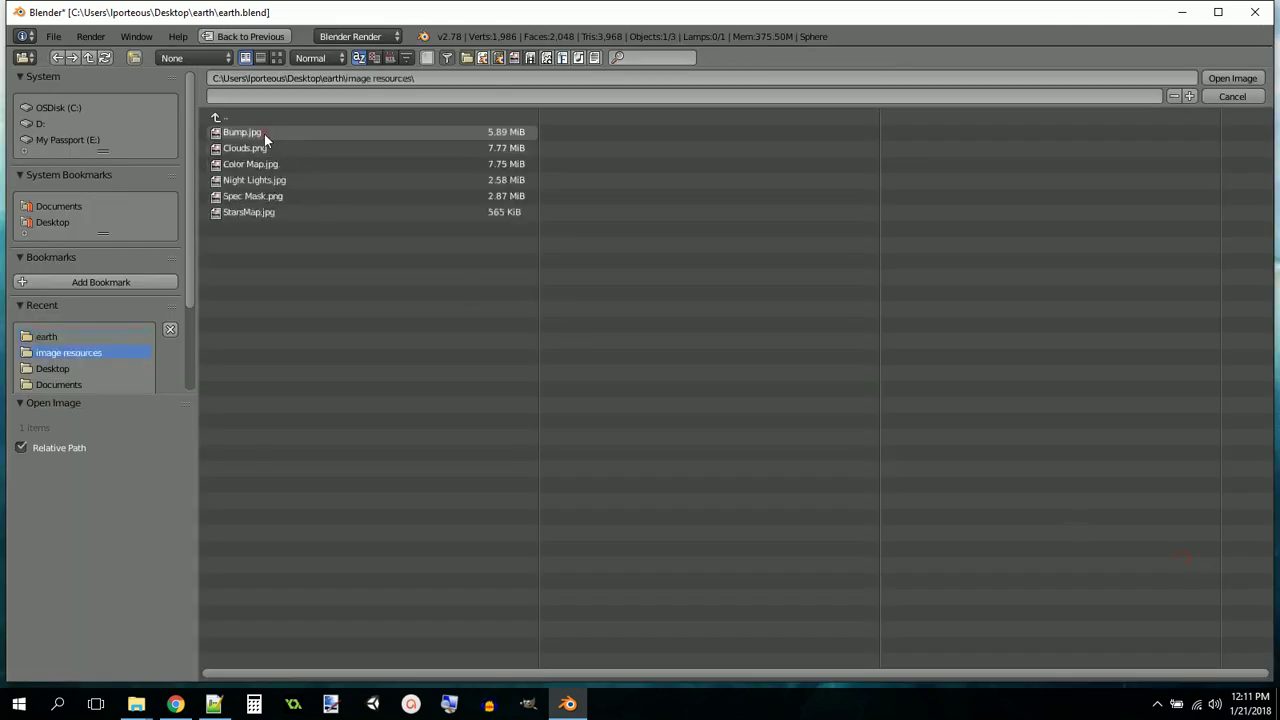
click(276, 58)
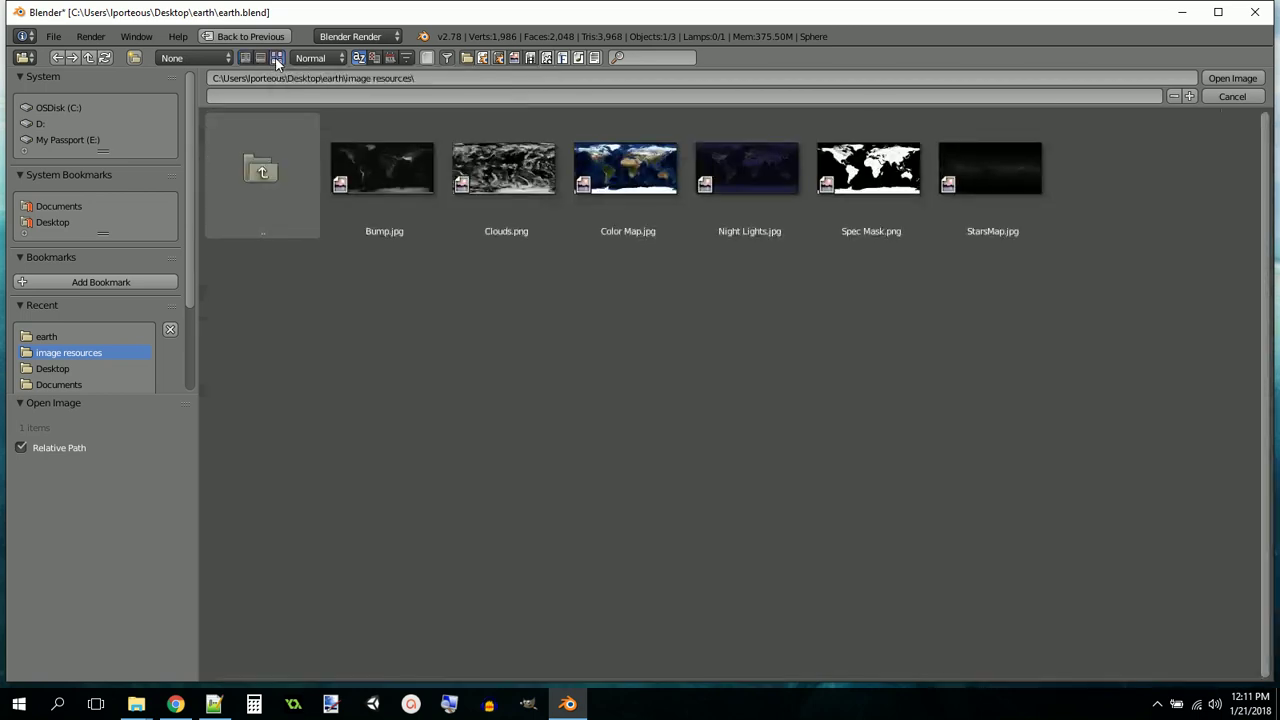
click(388, 172)
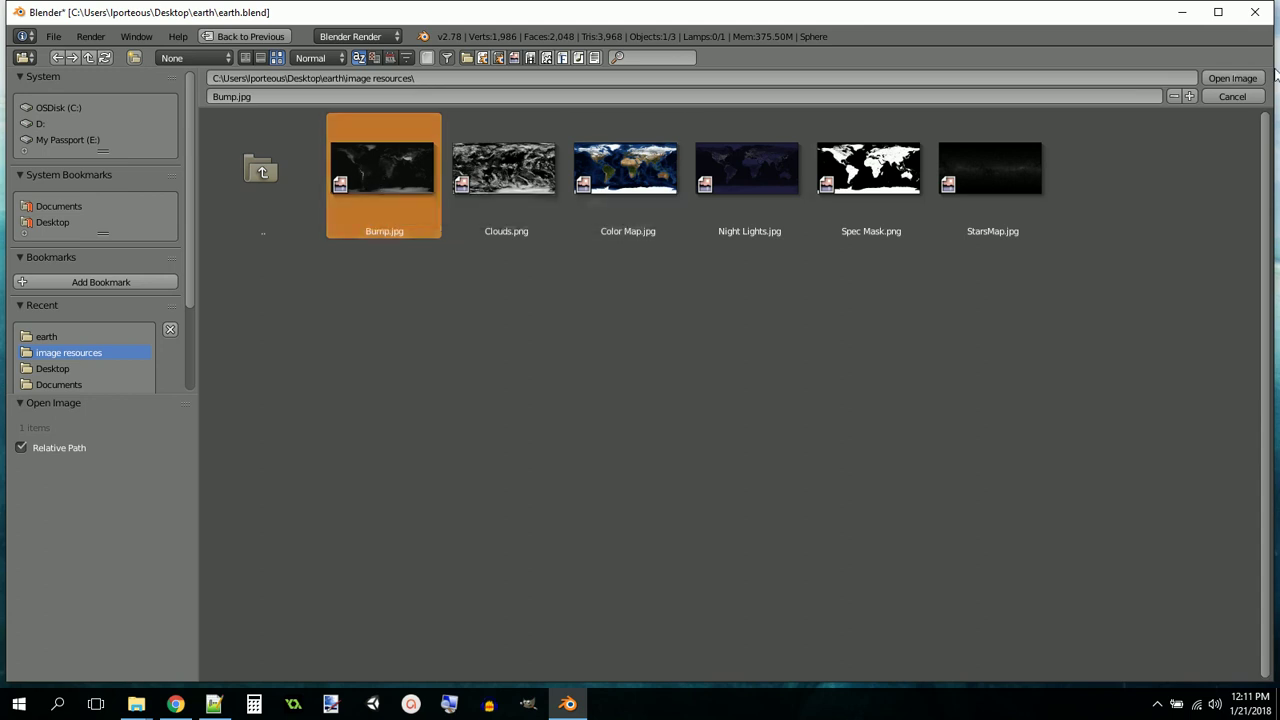
click(1235, 84)
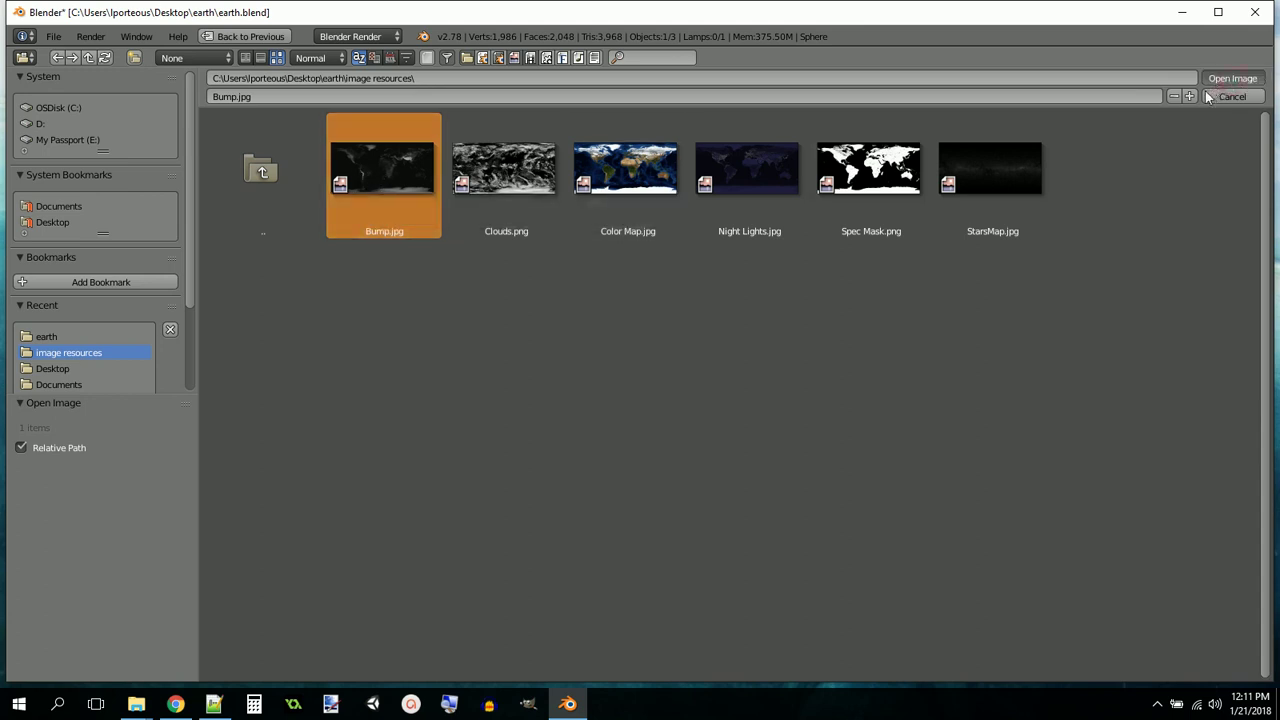
scroll(1100, 444, down, 2)
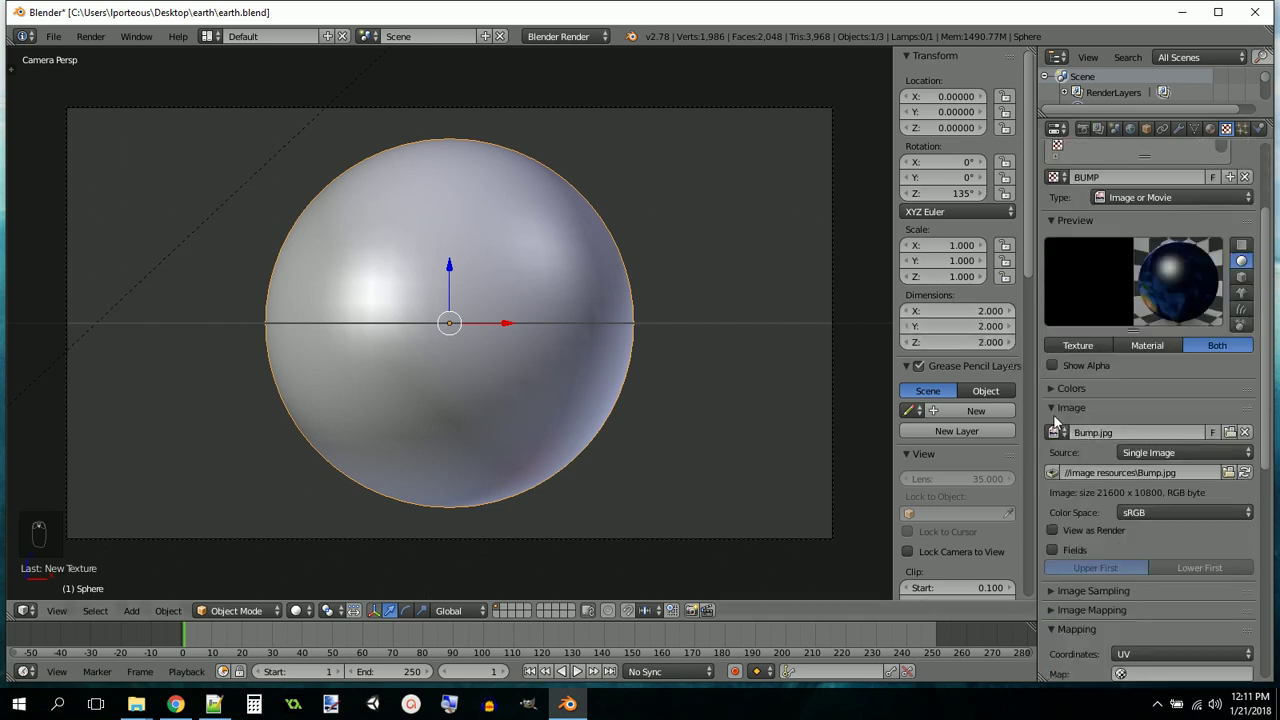
click(1050, 407)
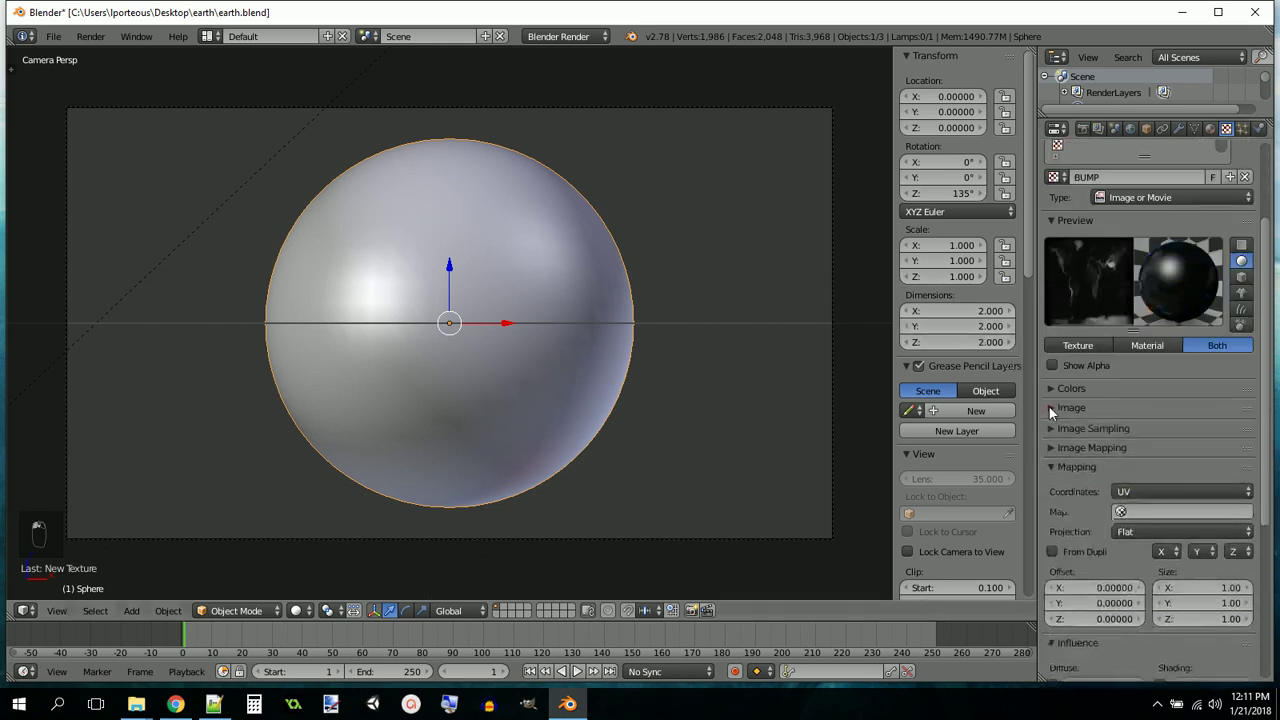
Map the BUMP texture with Generated coordinates and Sphere projection
click(1131, 491)
click(1133, 437)
click(1130, 511)
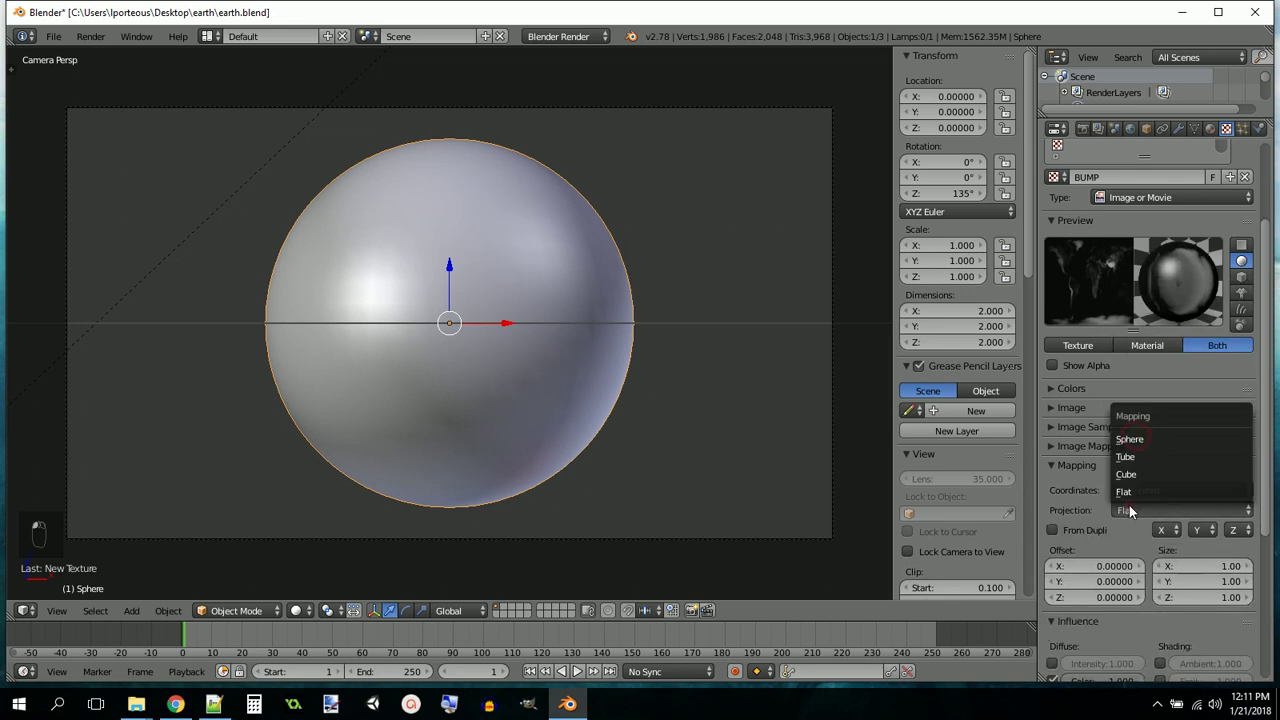
click(1145, 439)
scroll(1178, 412, up, 4)
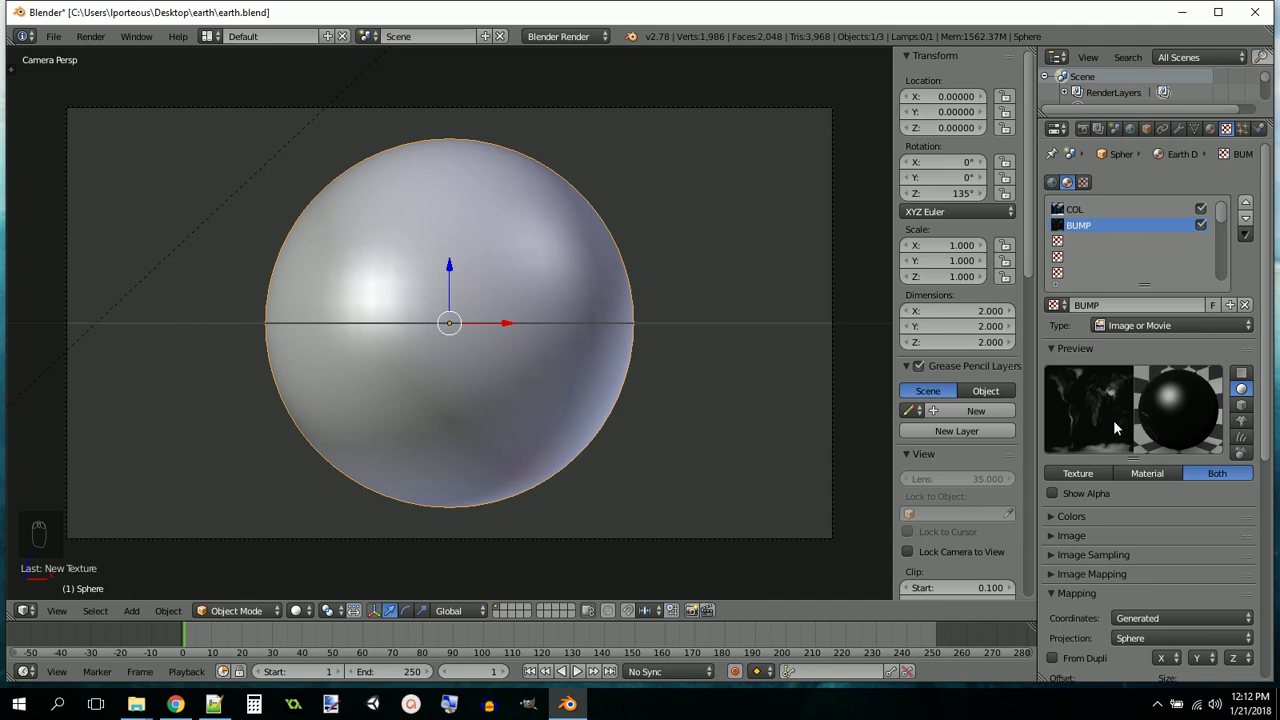
Turn off the BUMP texture's diffuse Color influence and enable its Normal influence at 0.200
scroll(1113, 420, down, 7)
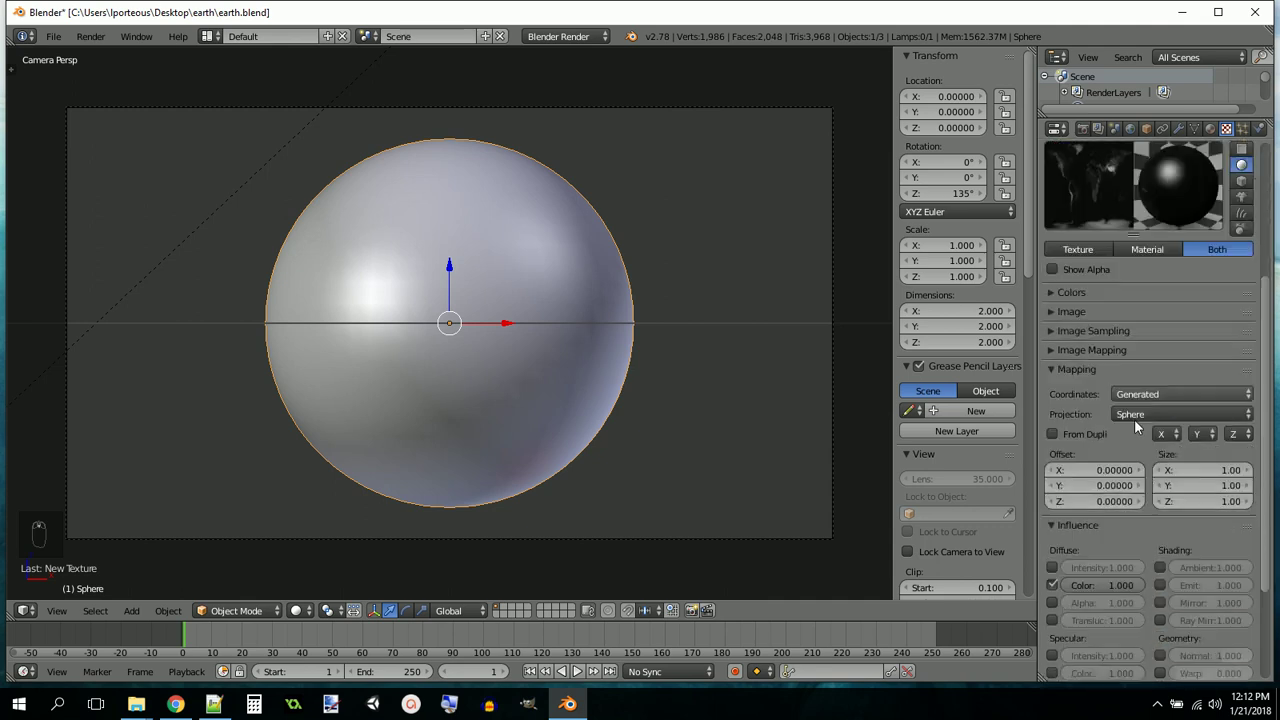
click(1052, 306)
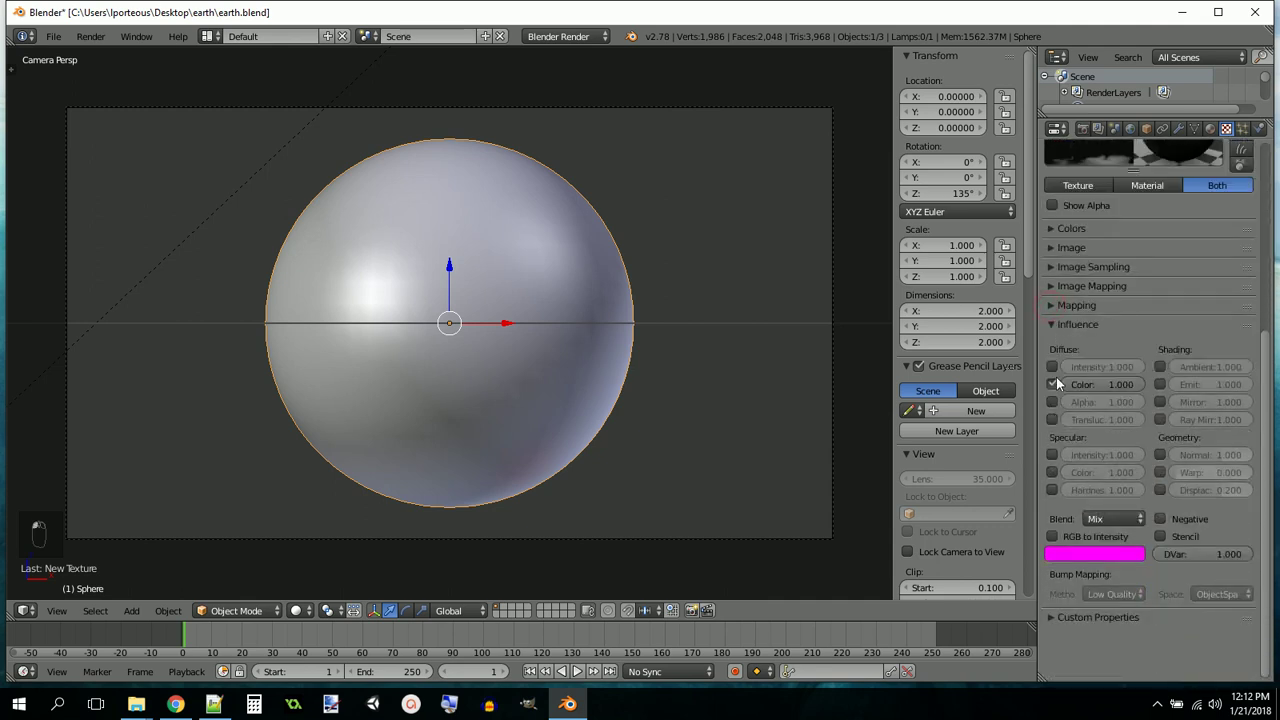
scroll(1060, 400, up, 2)
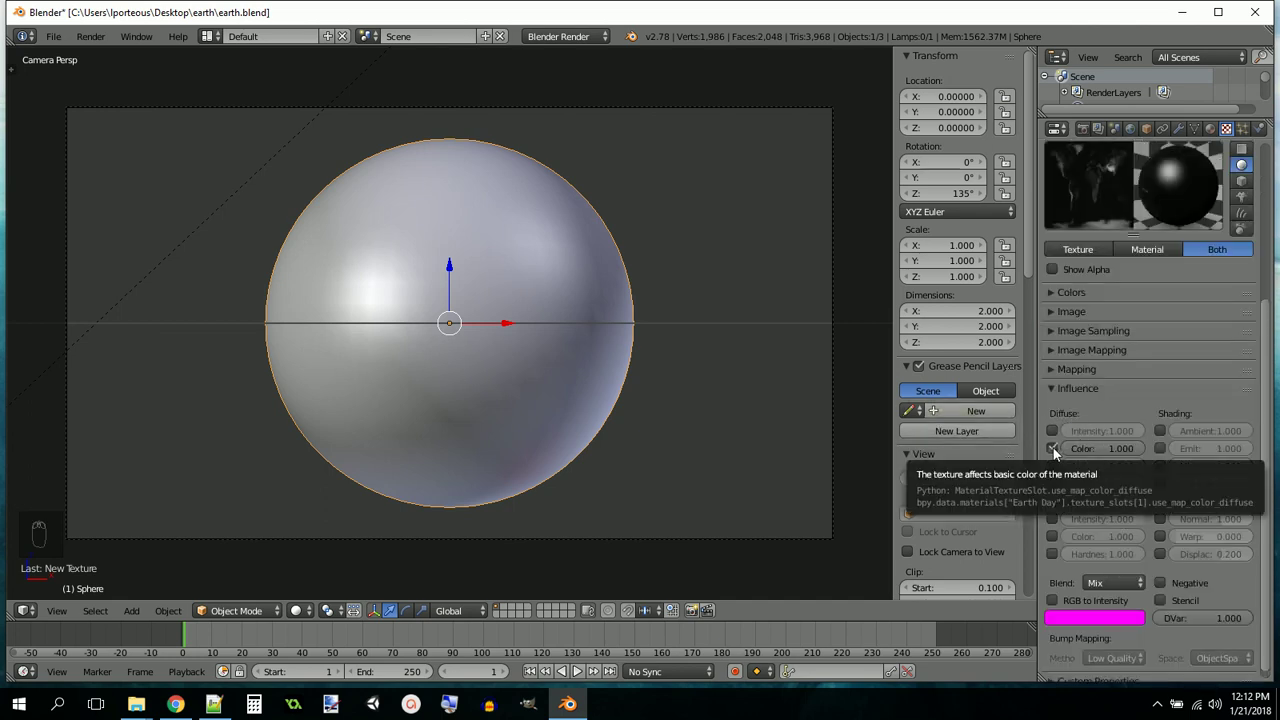
click(1052, 448)
click(1160, 518)
click(1202, 516)
key(BackSpace)
key(Return)
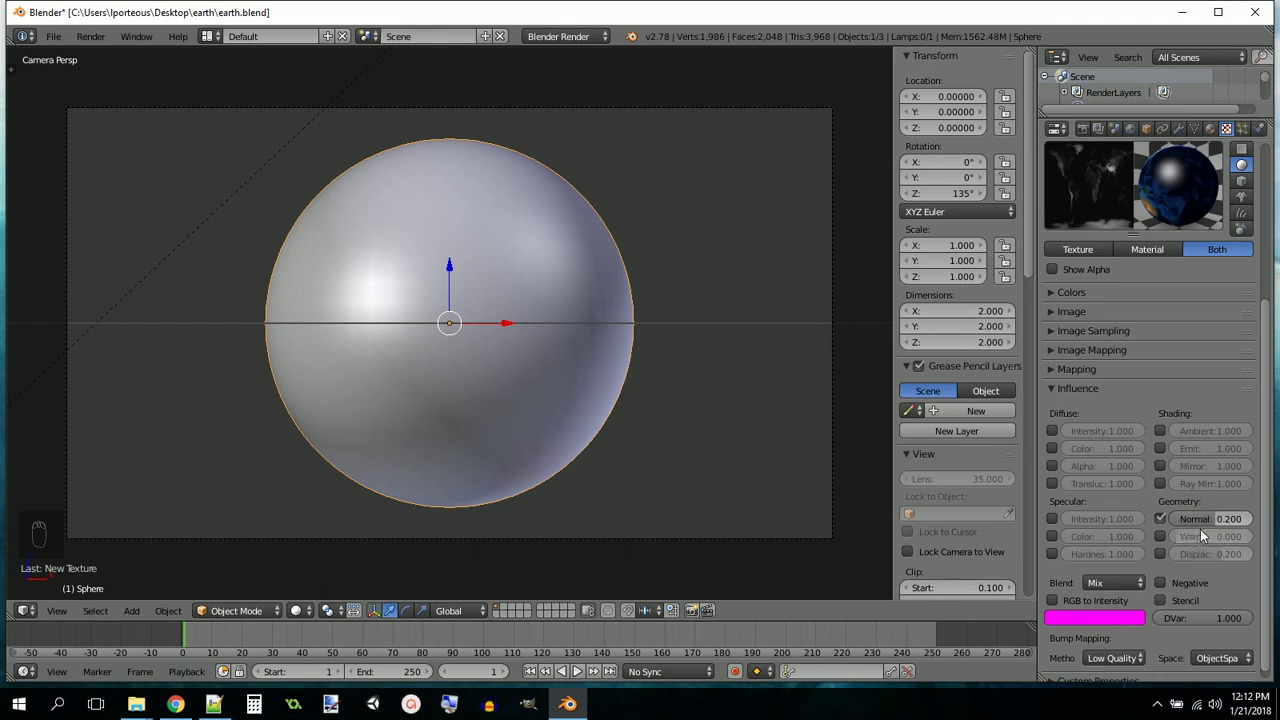
Set the BUMP texture's bump mapping method to Best Quality
scroll(1119, 620, down, 1)
click(1113, 648)
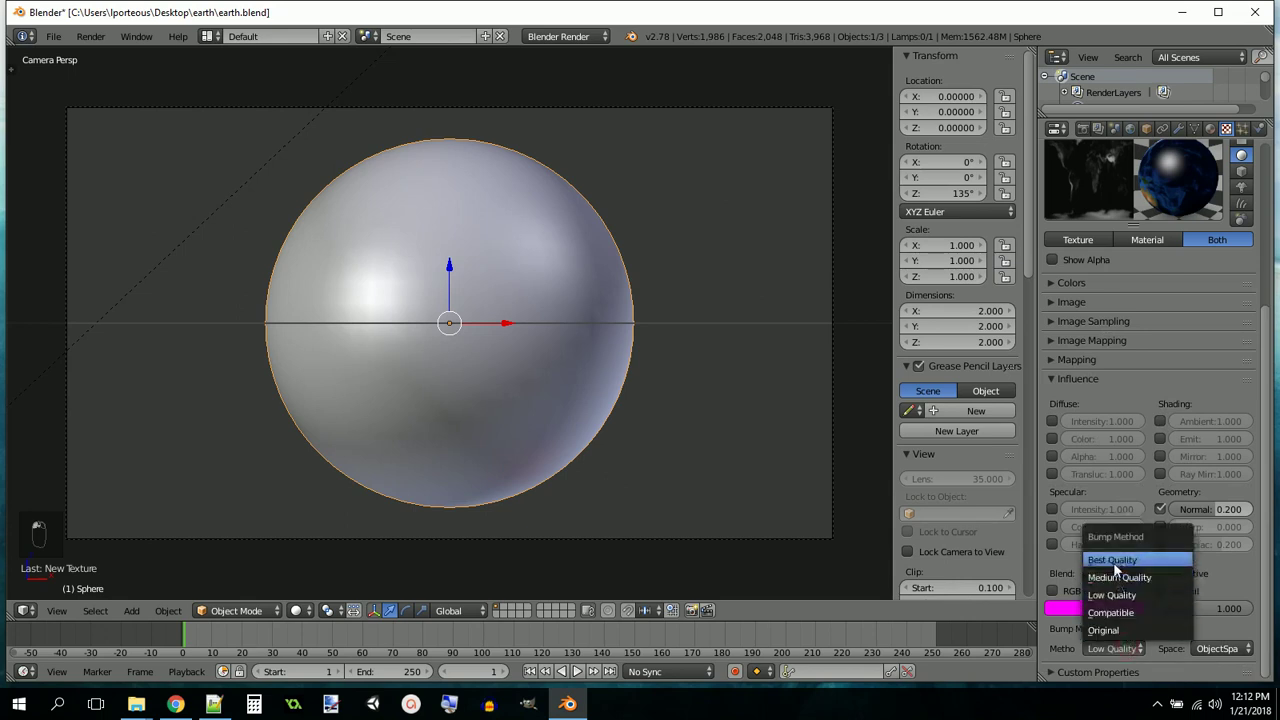
click(1120, 560)
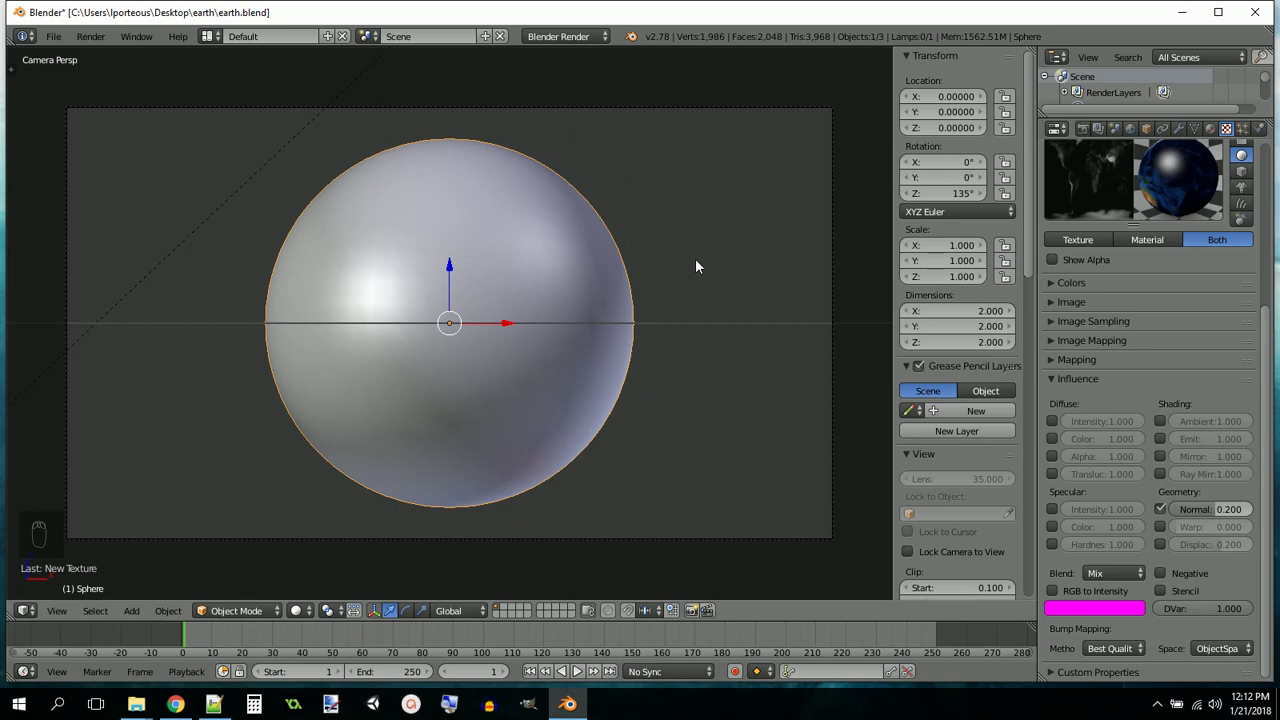
Render the current frame and inspect the terrain relief and ocean surface up close
key(F12)
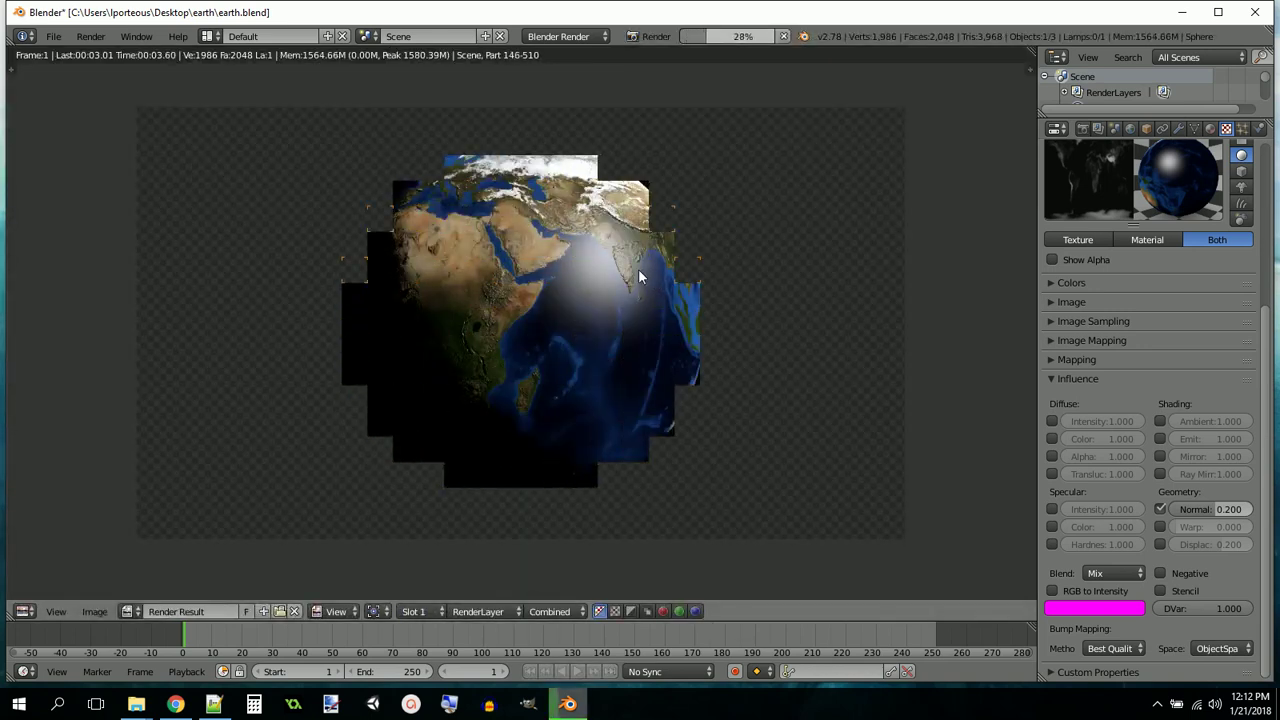
ctrl+middle_drag(628, 241, 451, 547)
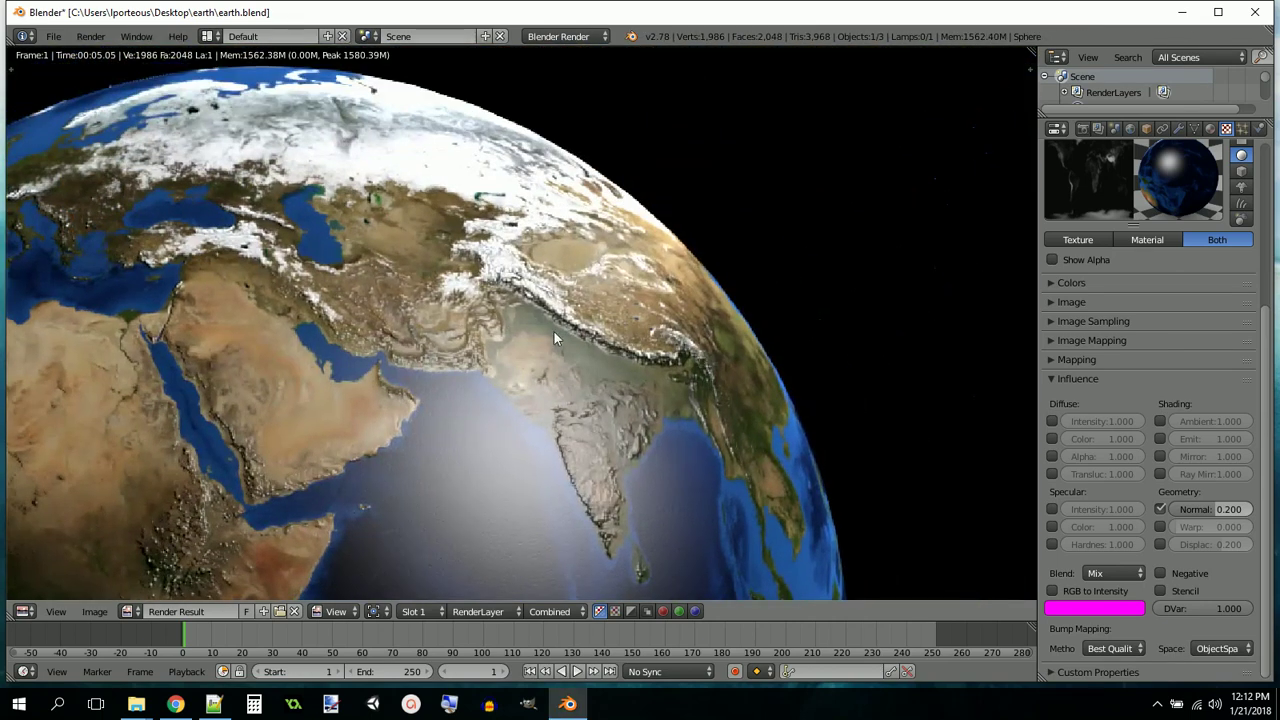
middle_drag(517, 471, 675, 240)
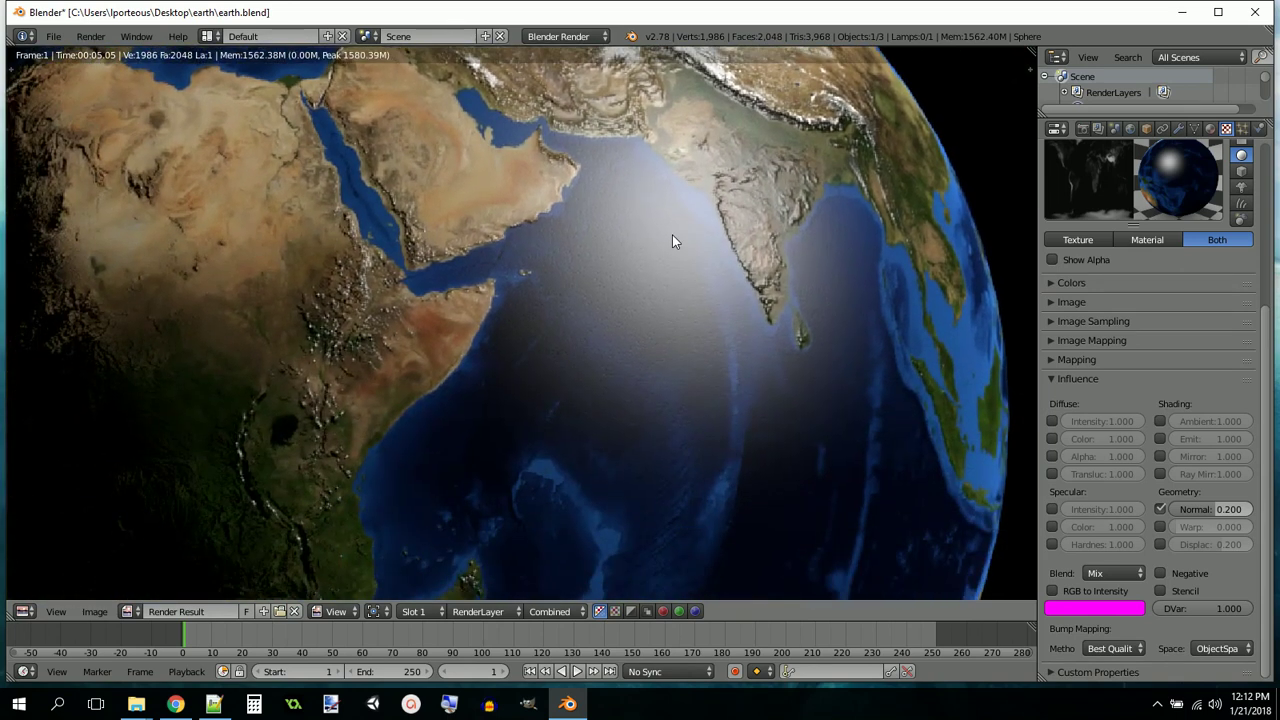
scroll(547, 300, down, 5)
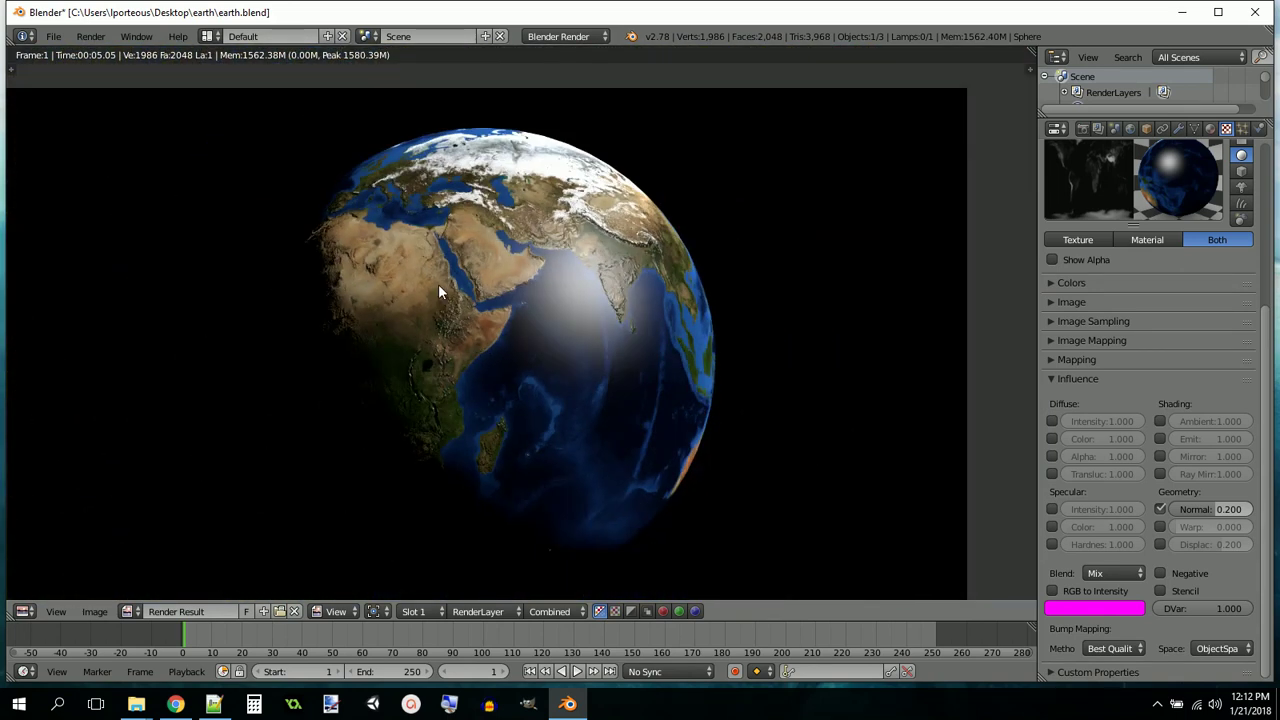
scroll(609, 232, up, 3)
scroll(612, 234, down, 3)
scroll(613, 281, down, 1)
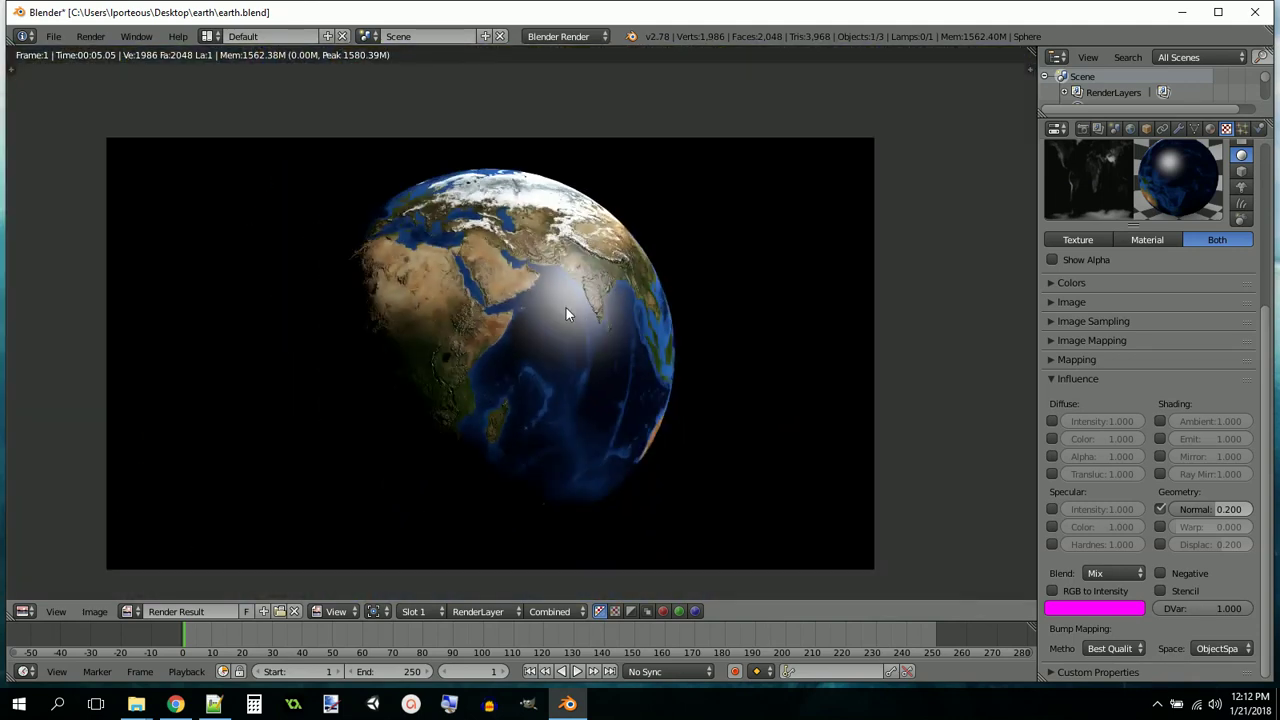
Save the rendered image as earth3_BUMP.png in the earth folder and close the render view
key(F3)
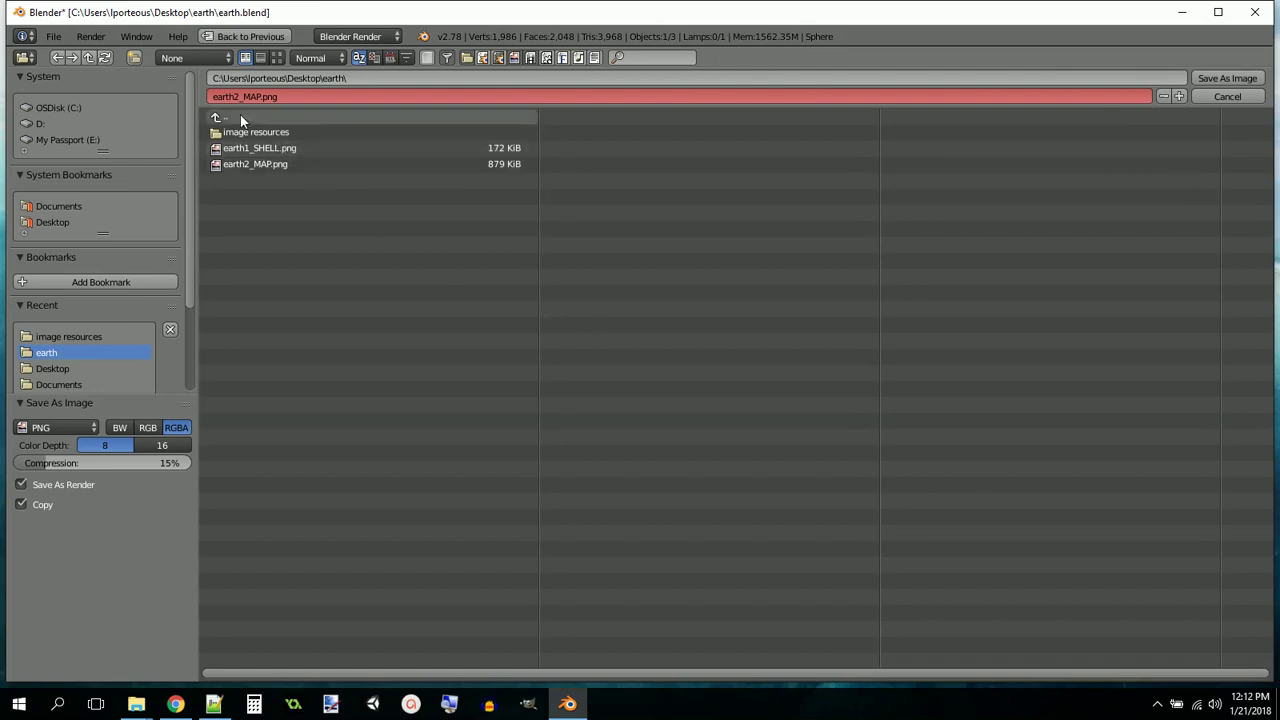
key(KP_Add)
key(BackSpace)
key(BackSpace)
key(BackSpace)
text(BUMP)
key(Return)
click(1228, 78)
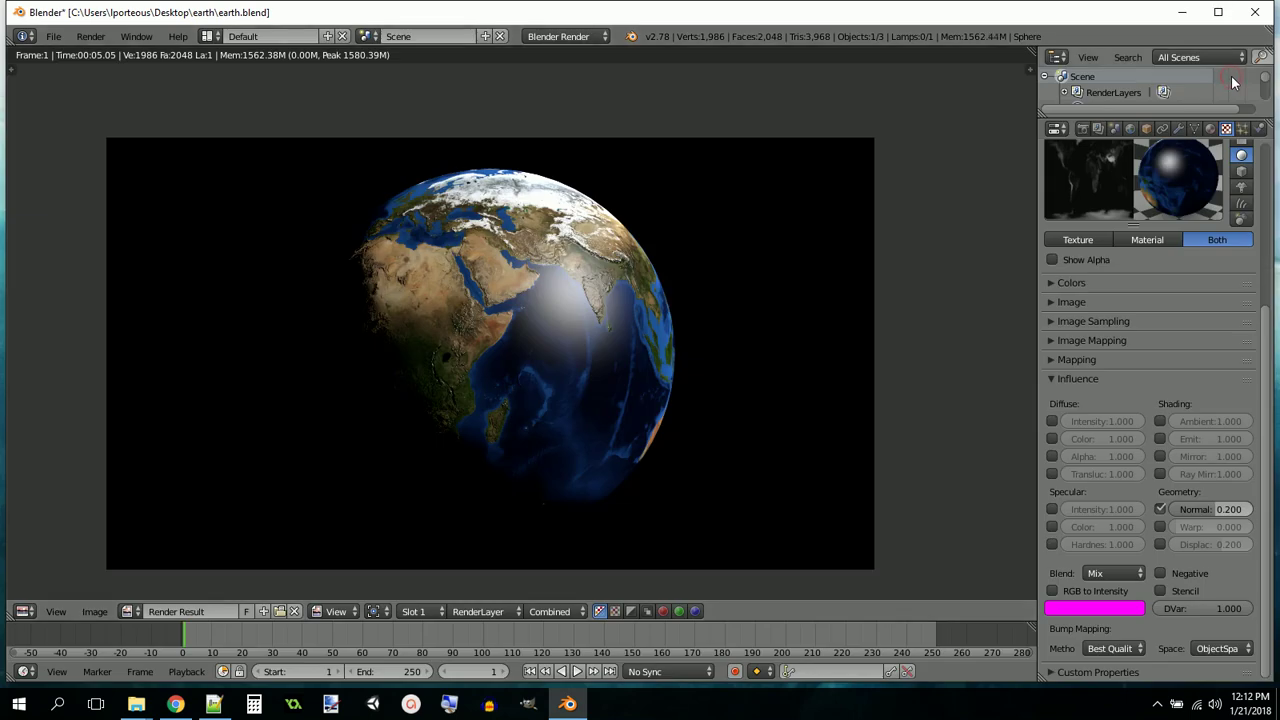
key(Escape)
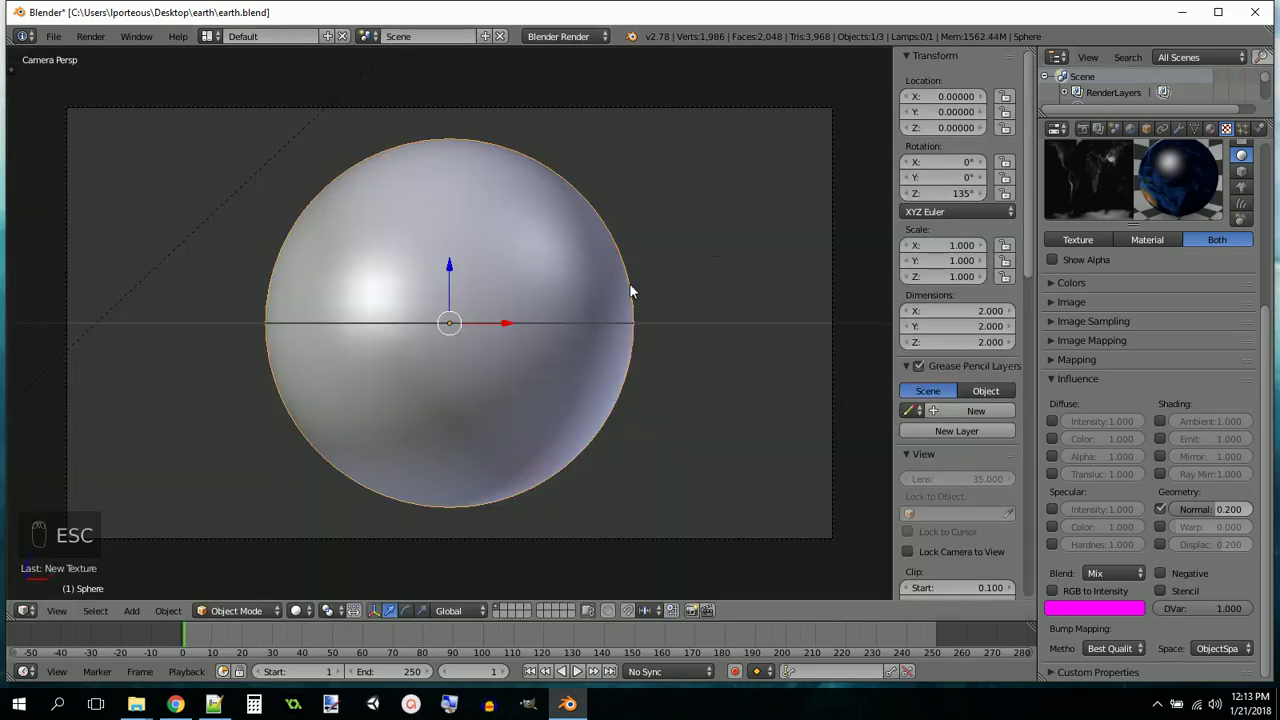
Save the project and store a copy of it as earth3_BUMP.blend in the earth folder
click(53, 36)
click(83, 165)
click(53, 36)
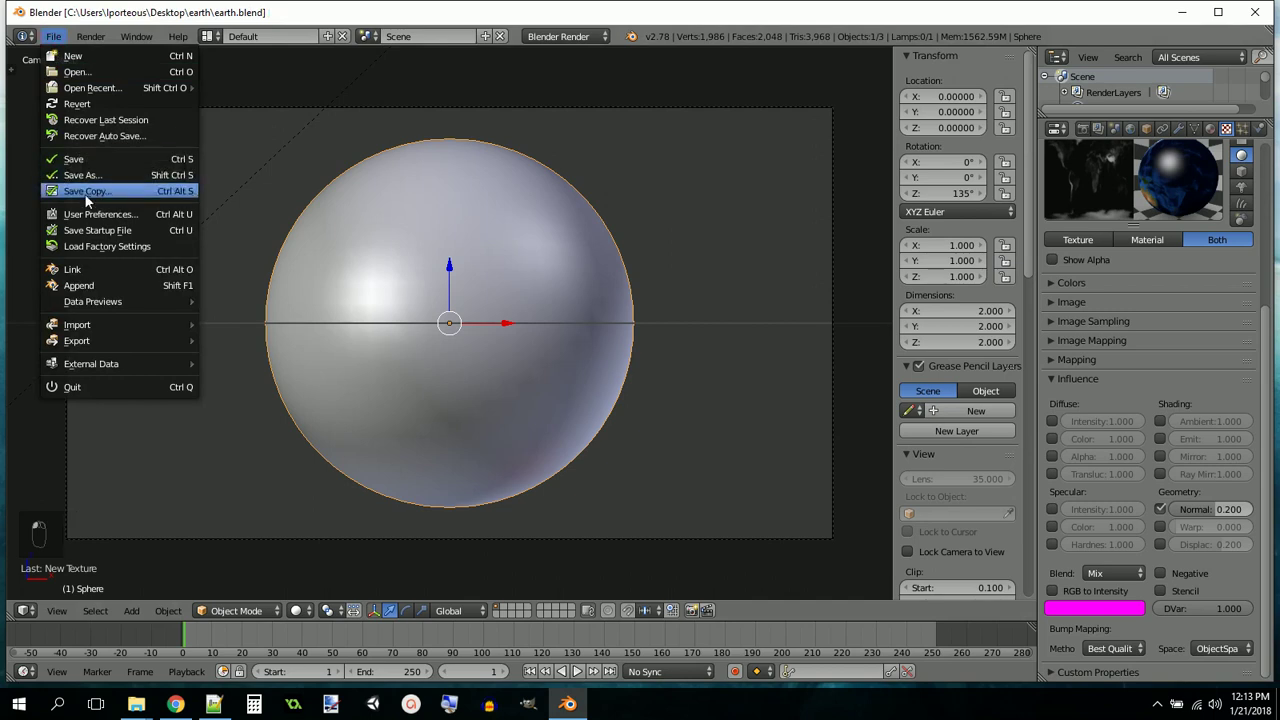
click(85, 194)
key(Escape)
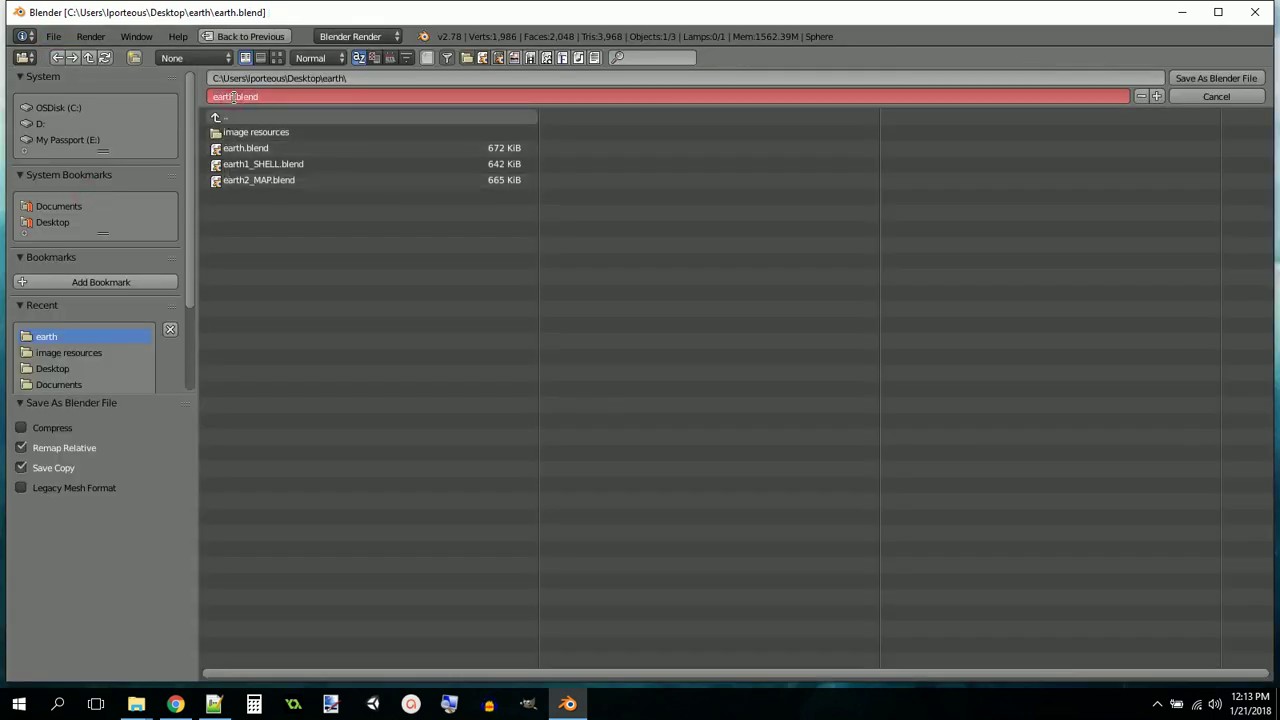
text(3_BUMP)
click(1202, 78)
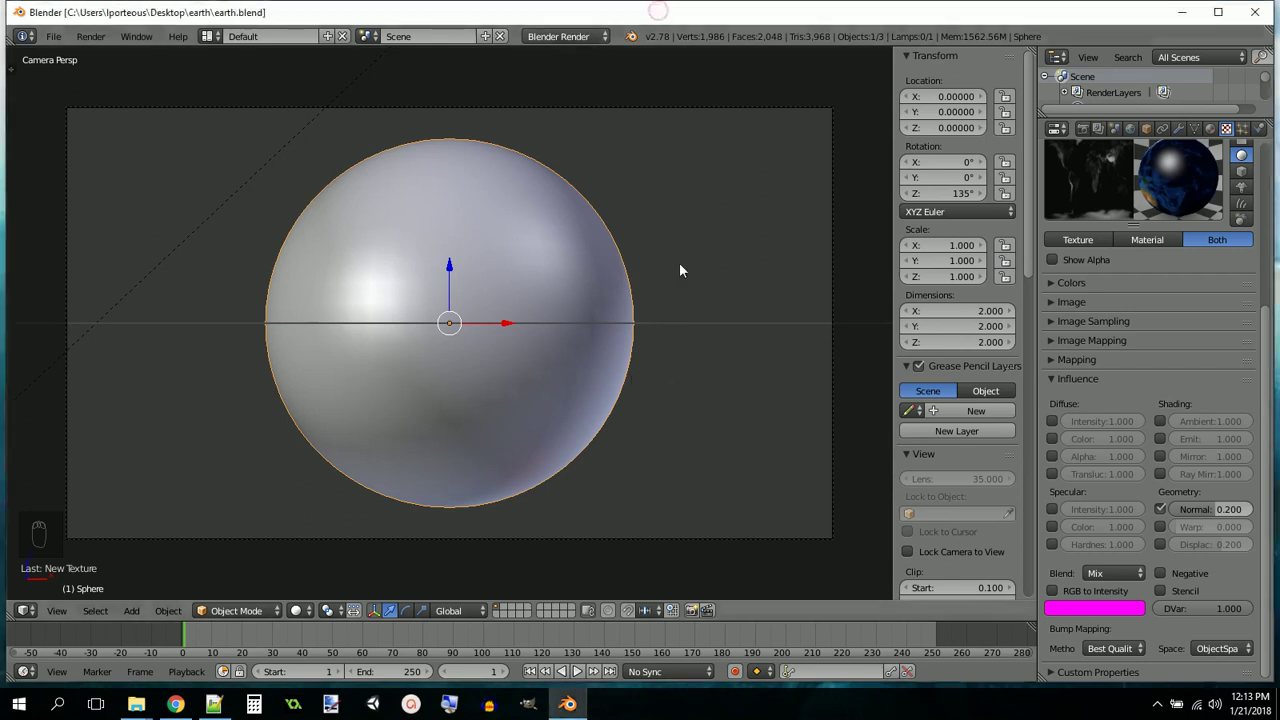
Render the current frame again and examine the specular highlight over the Indian Ocean and the adjoining land
key(F12)
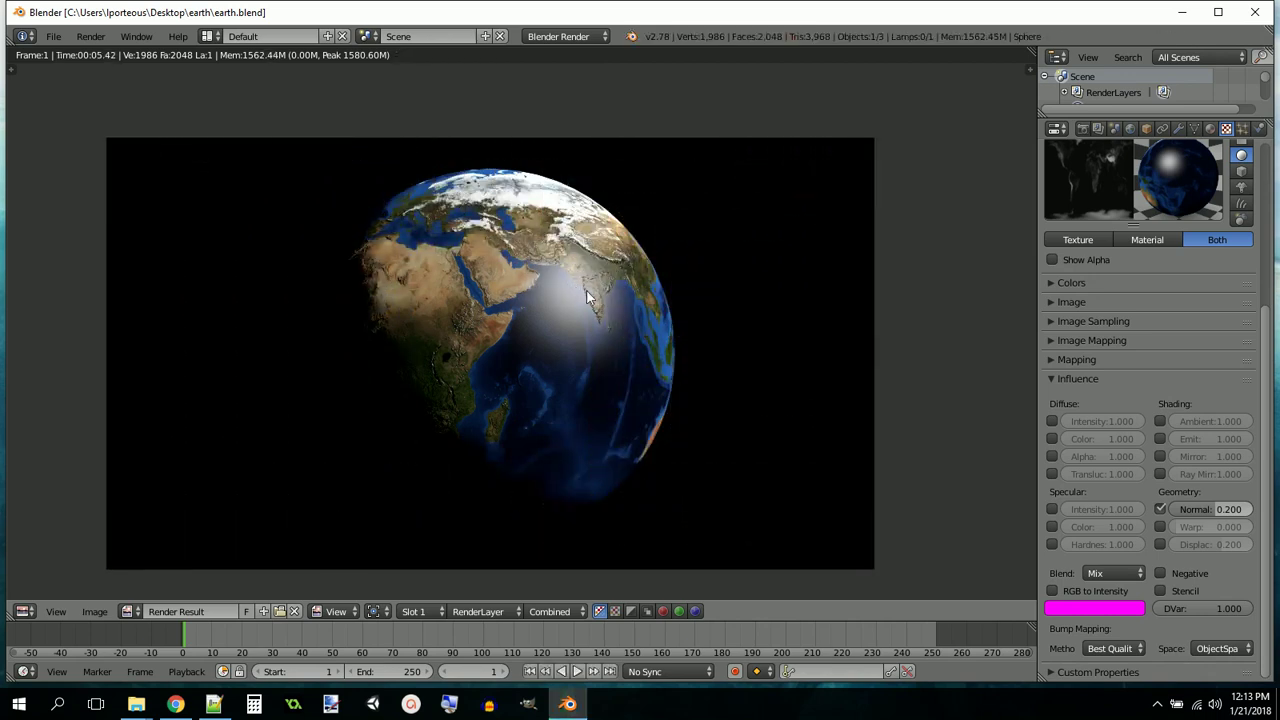
scroll(600, 289, up, 5)
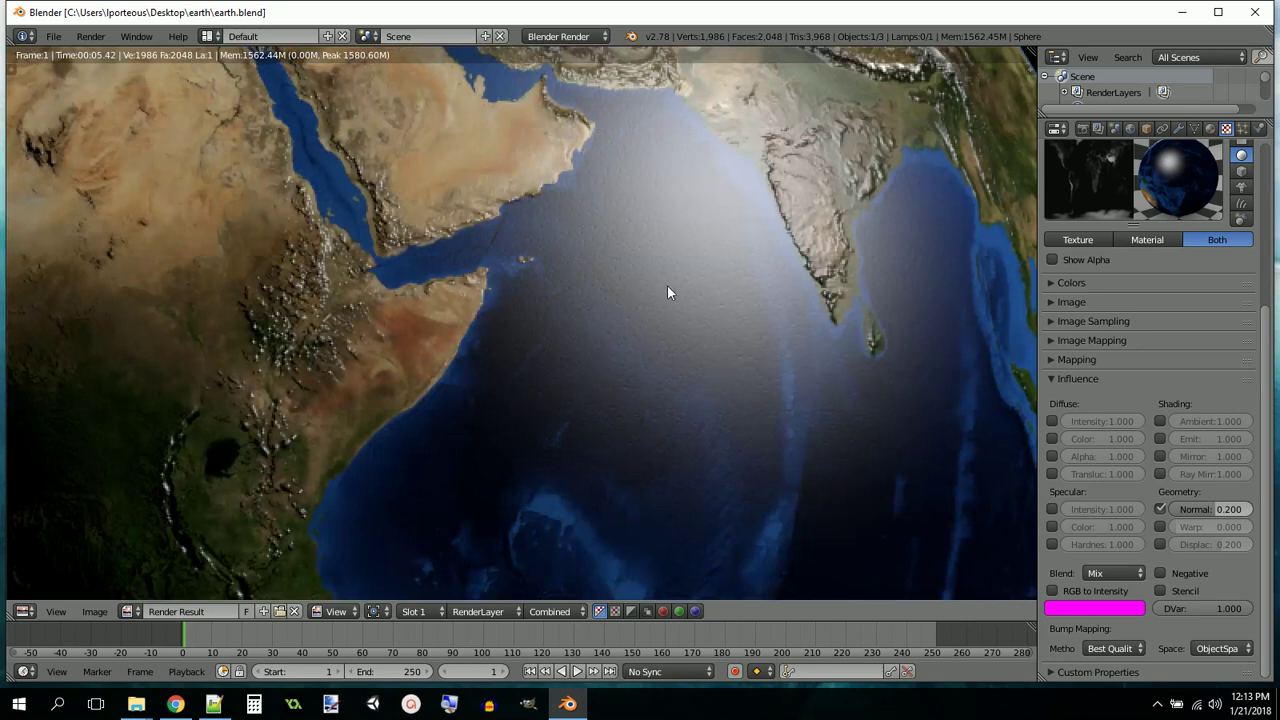
scroll(651, 294, down, 1)
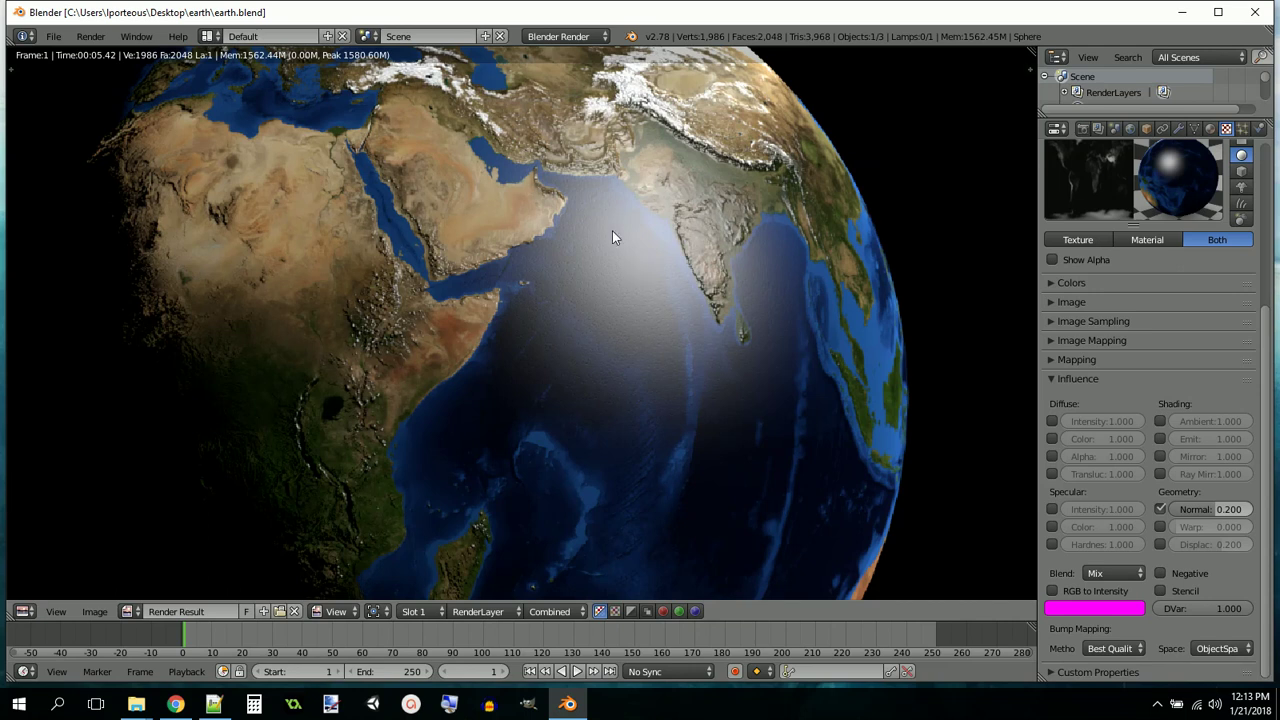
scroll(700, 244, down, 4)
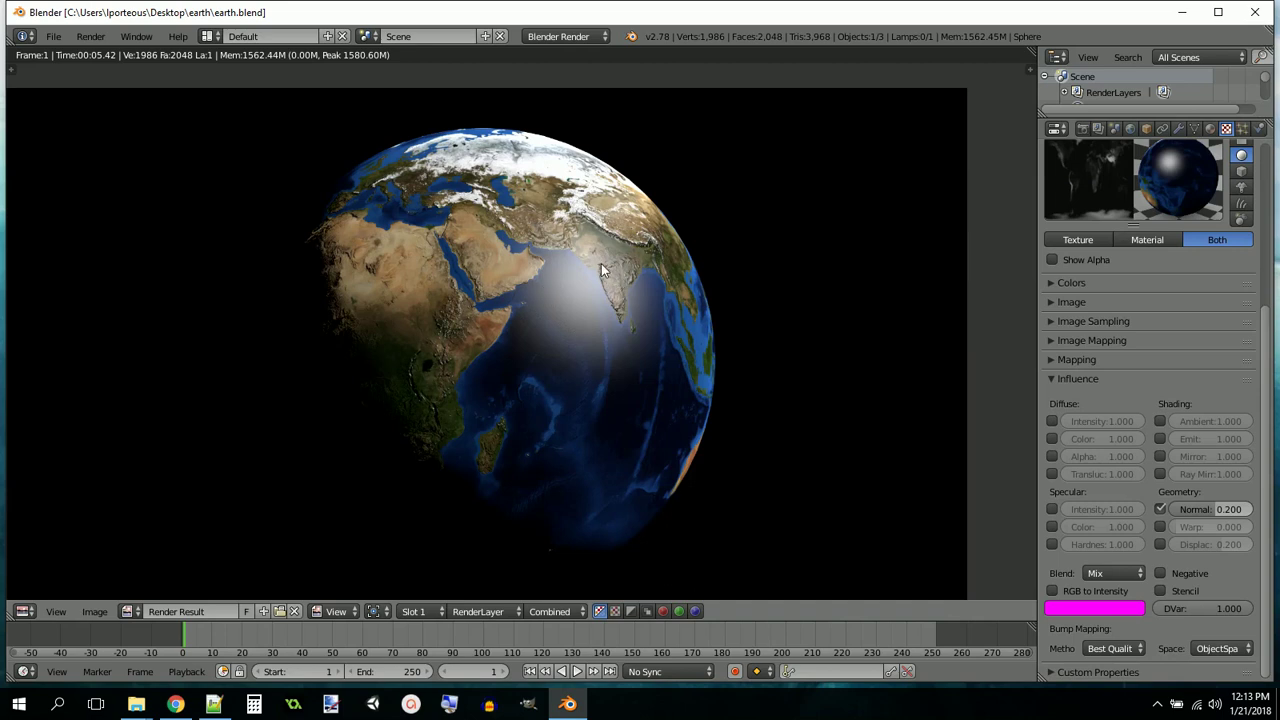
Close the render view and add a new texture named SPEC in the slot below BUMP on the Earth Day material
key(Escape)
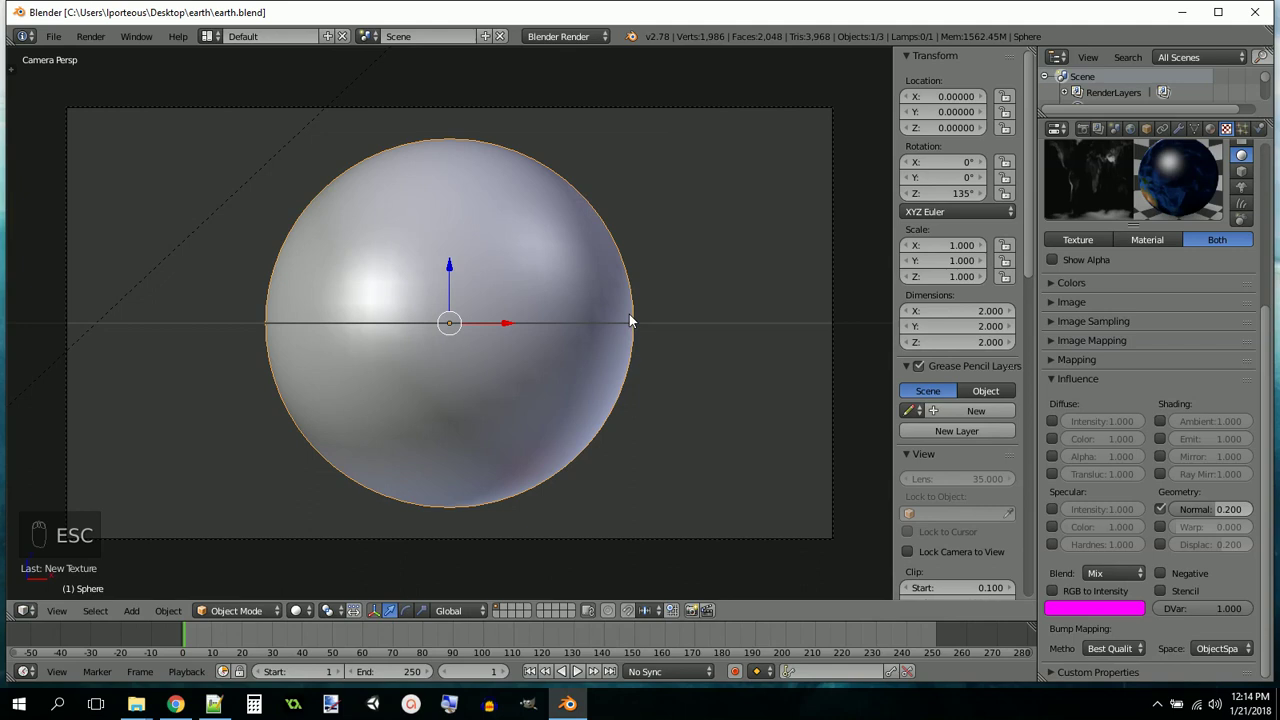
scroll(1092, 260, up, 5)
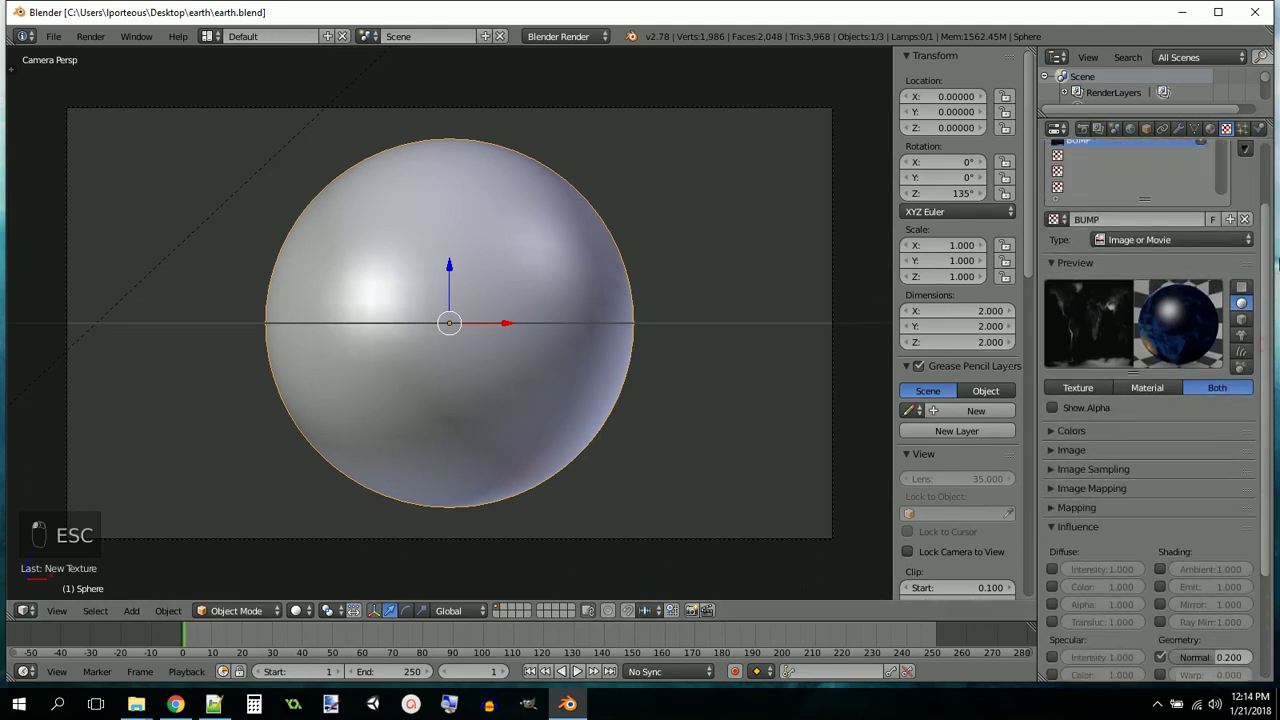
click(1077, 235)
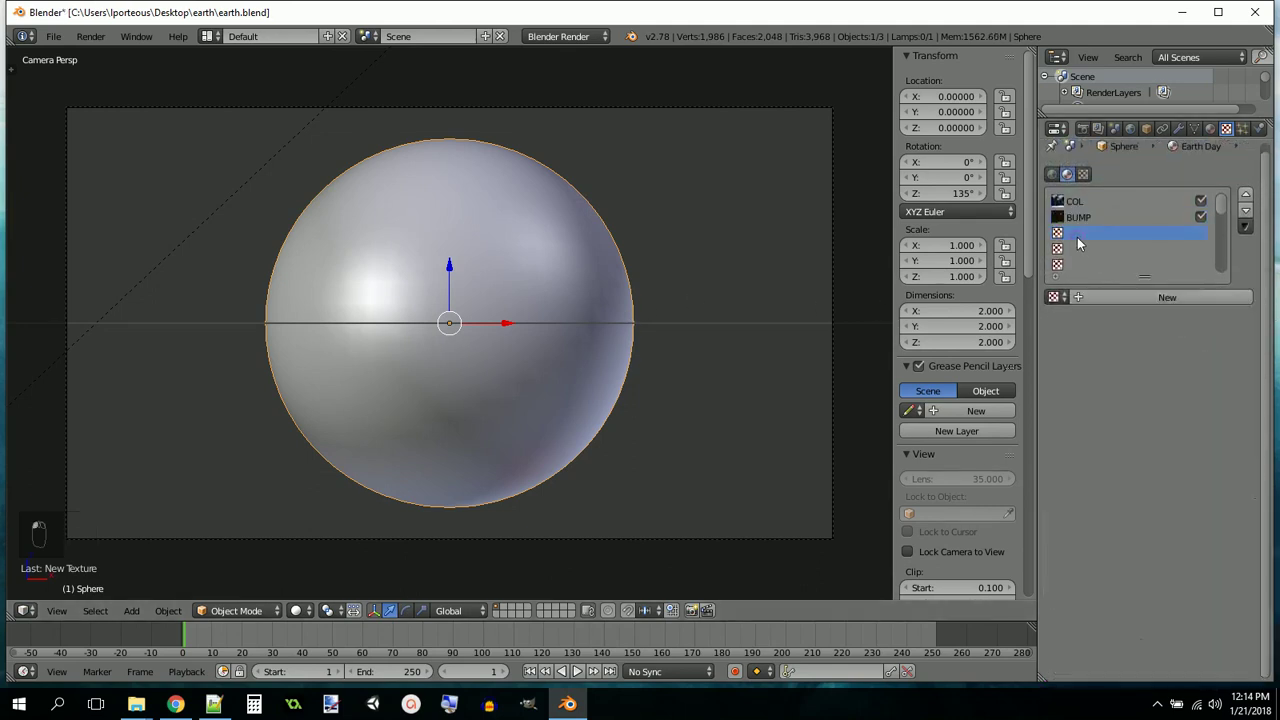
click(1077, 300)
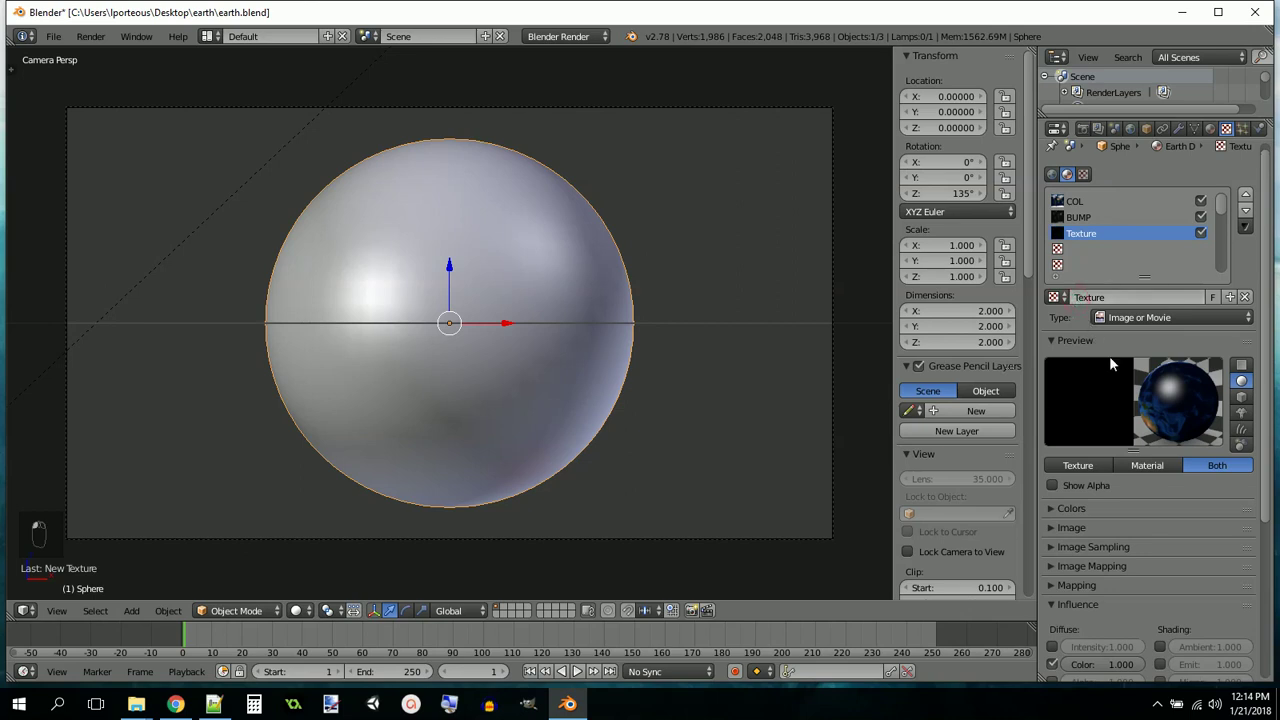
click(1120, 298)
text(SPEC)
key(Return)
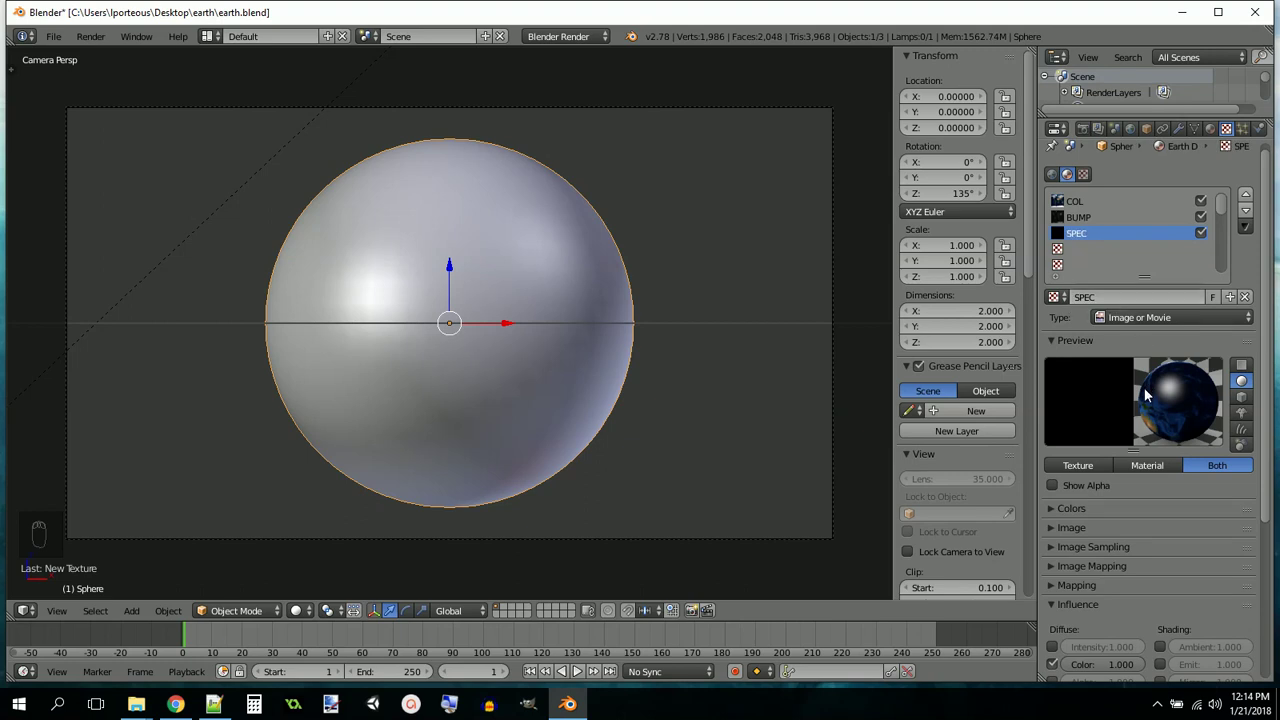
Load Spec Mask.png from the image resources folder as the SPEC texture's image
scroll(1091, 407, down, 3)
click(1057, 400)
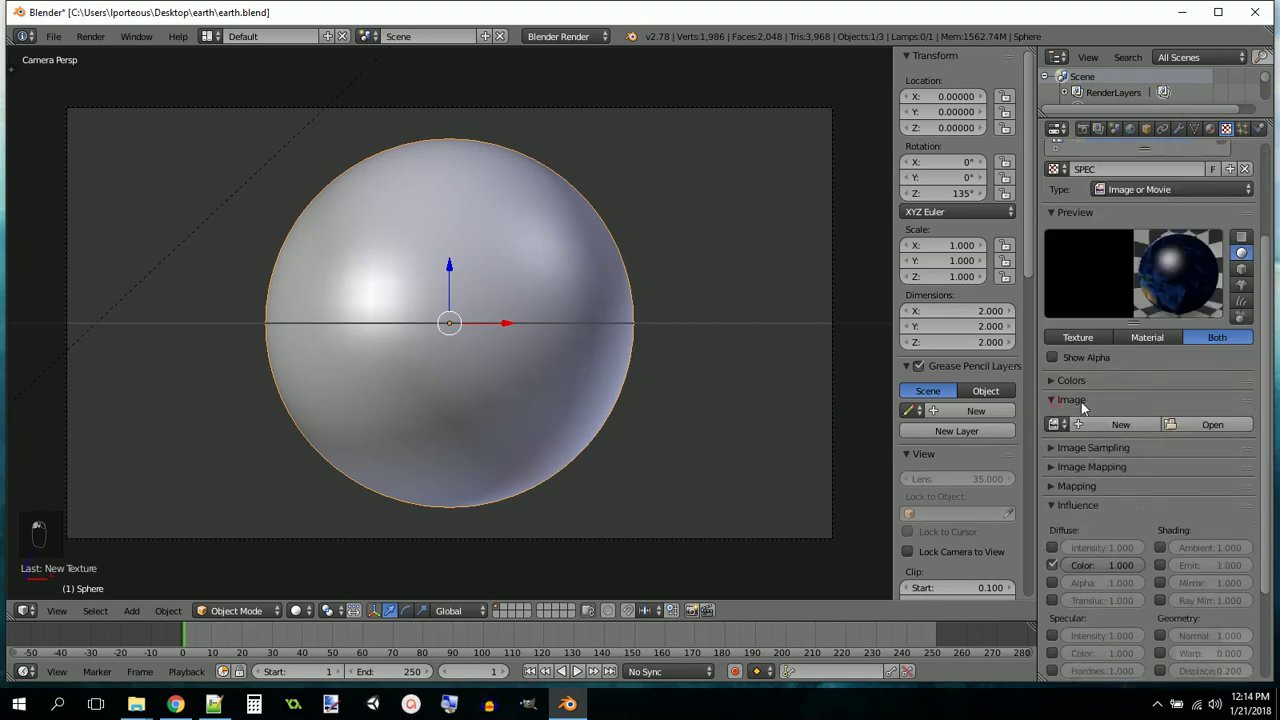
click(1208, 424)
click(275, 132)
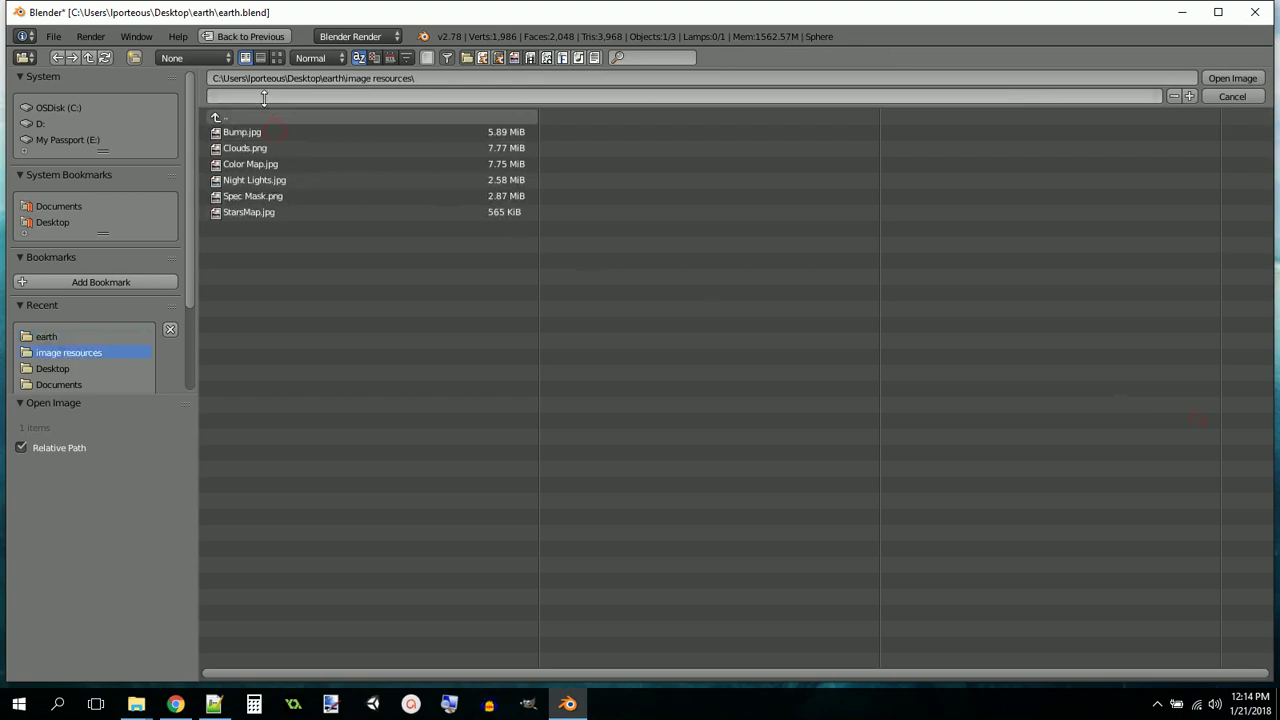
click(277, 57)
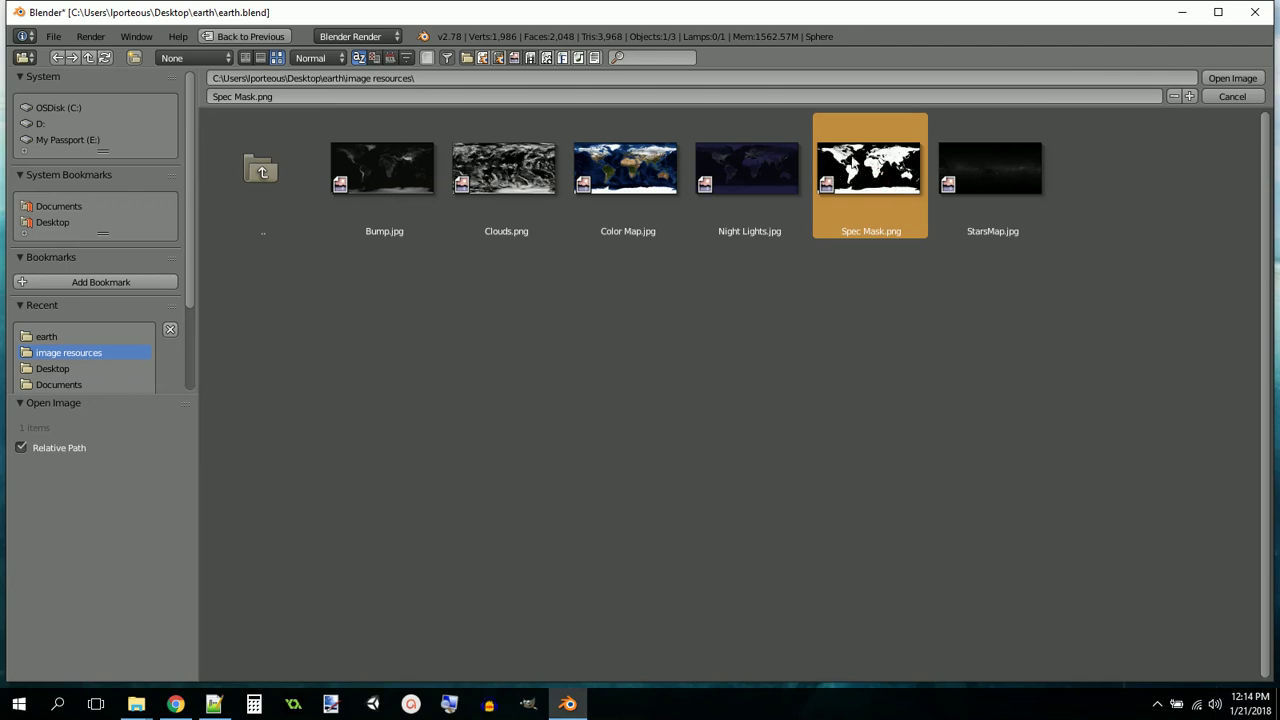
click(1230, 78)
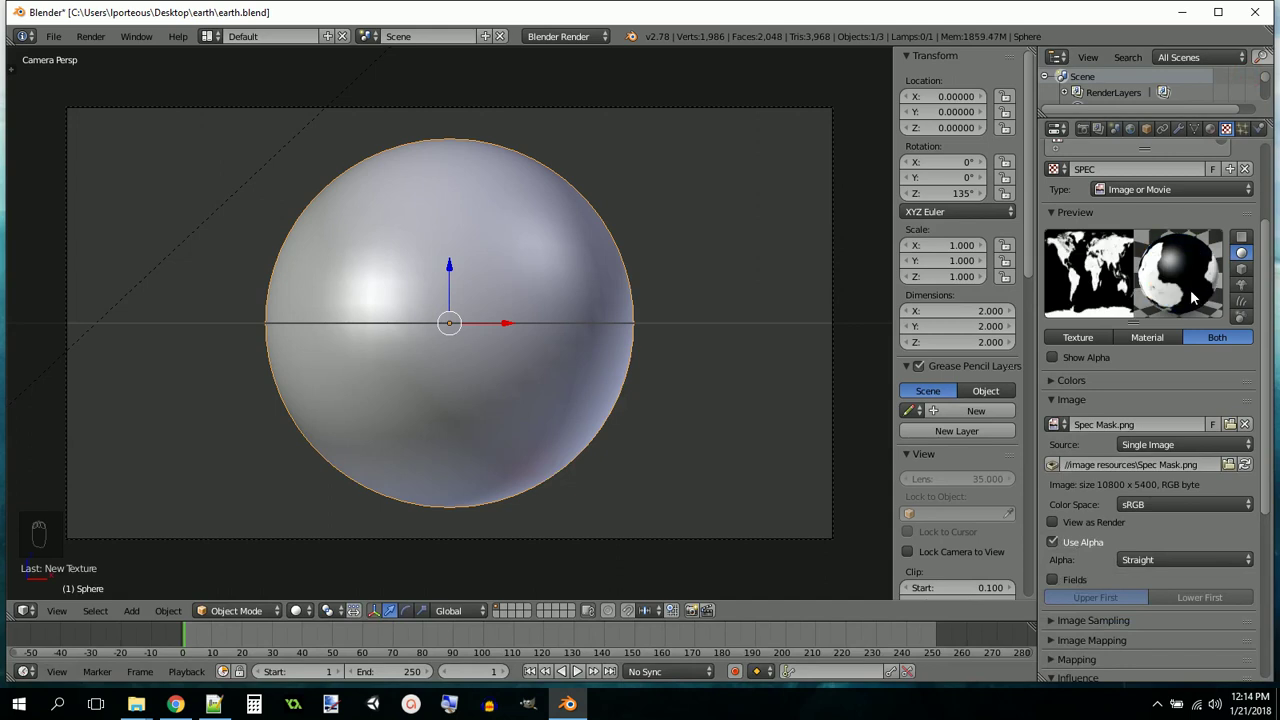
click(1051, 399)
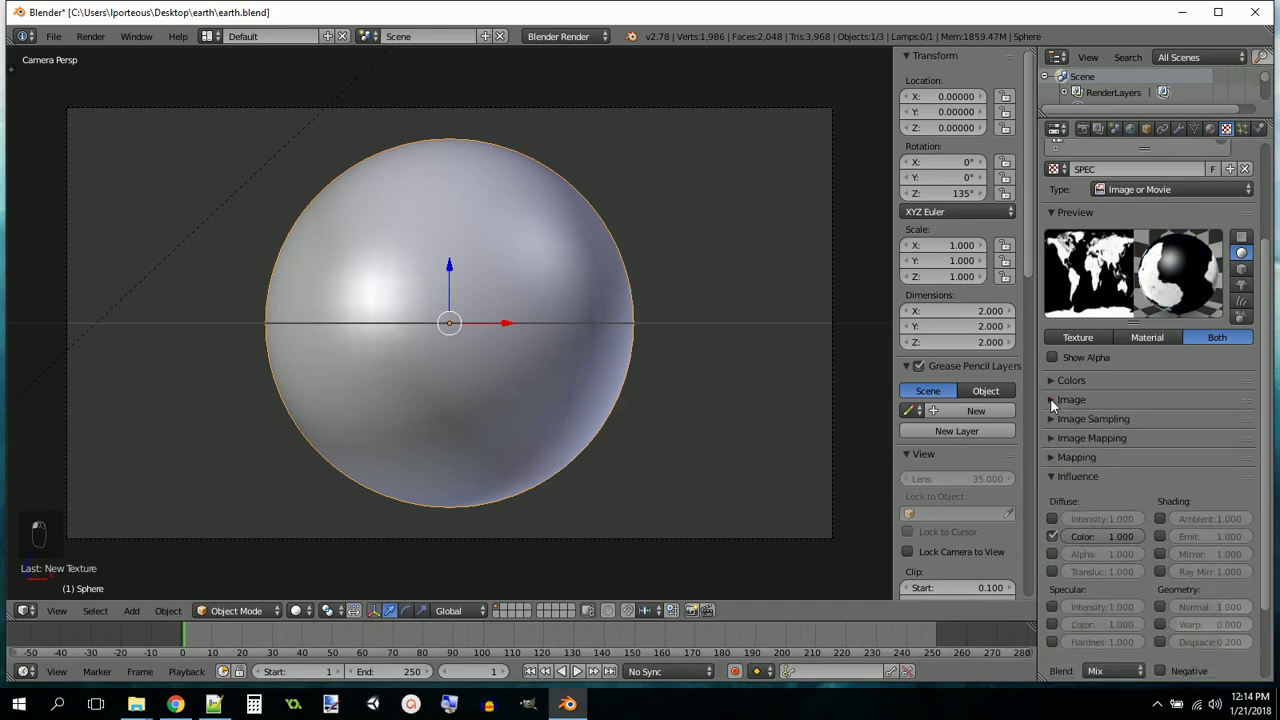
Map the SPEC texture with Generated coordinates and Sphere projection
click(1050, 456)
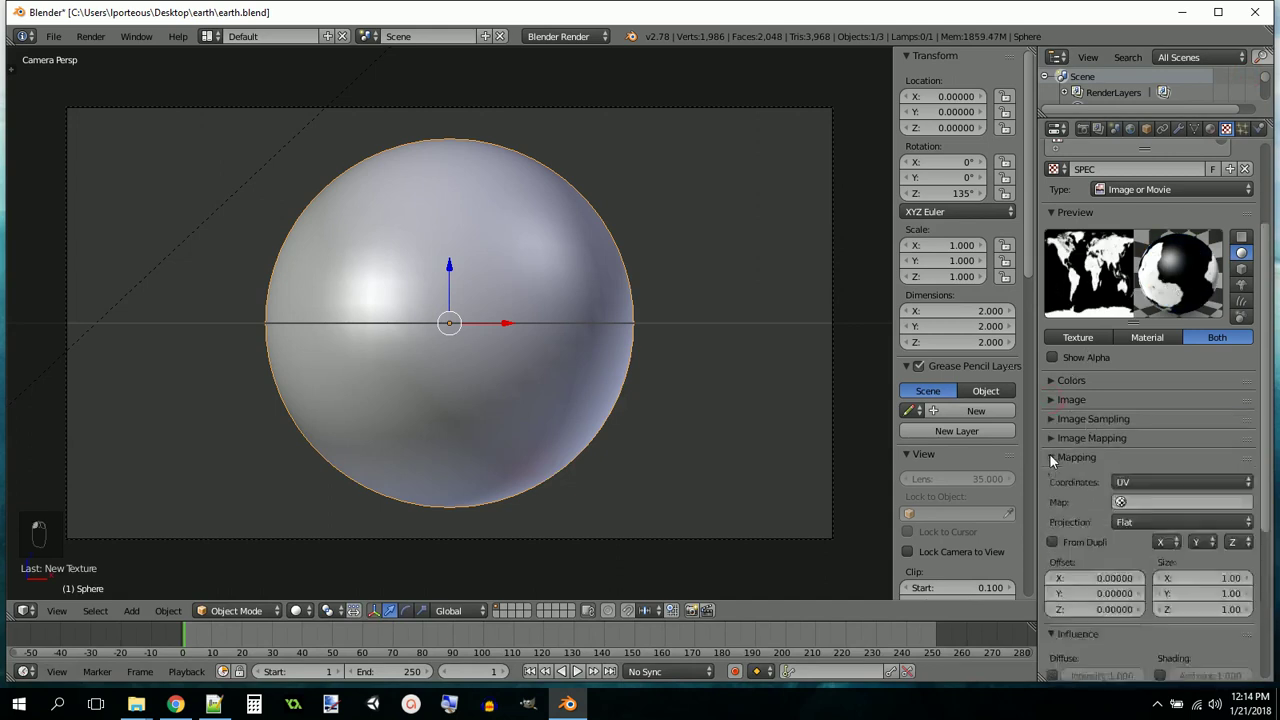
click(1165, 482)
click(1149, 431)
click(1141, 501)
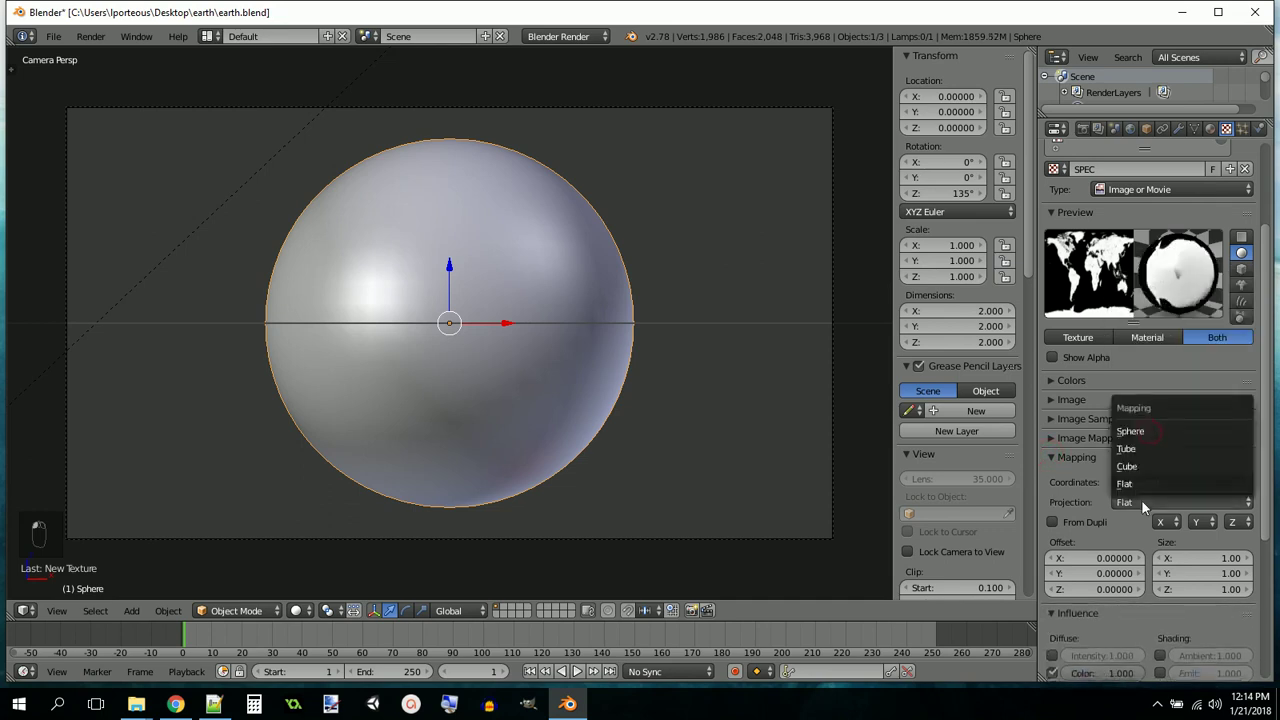
click(1149, 431)
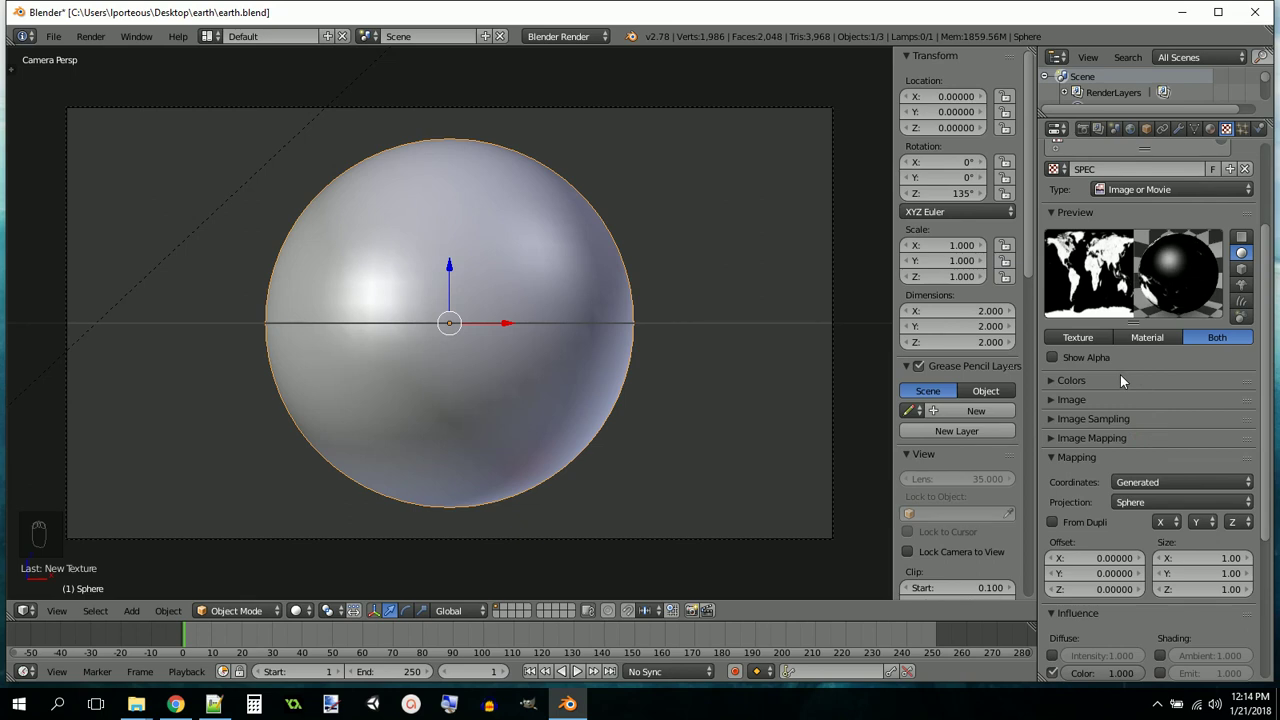
Turn off the SPEC texture's diffuse color influence and enable RGB to Intensity and Negative
scroll(1120, 374, down, 5)
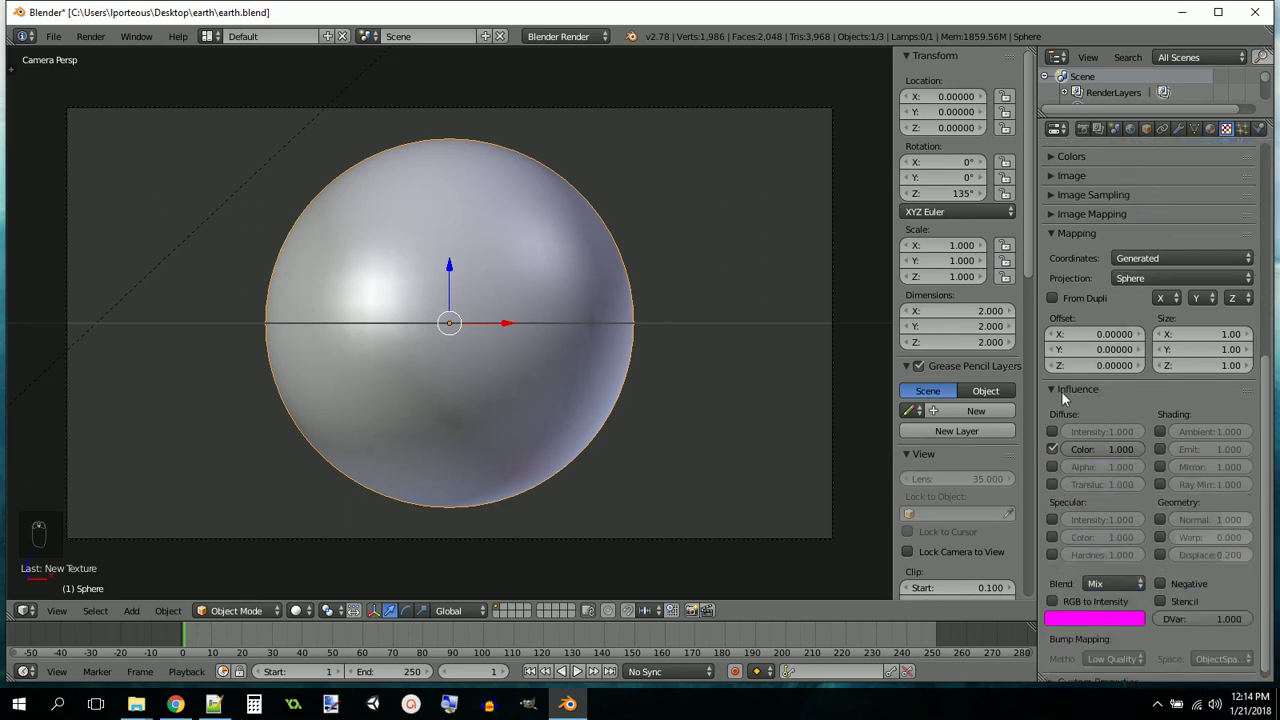
click(1052, 449)
scroll(1065, 446, up, 4)
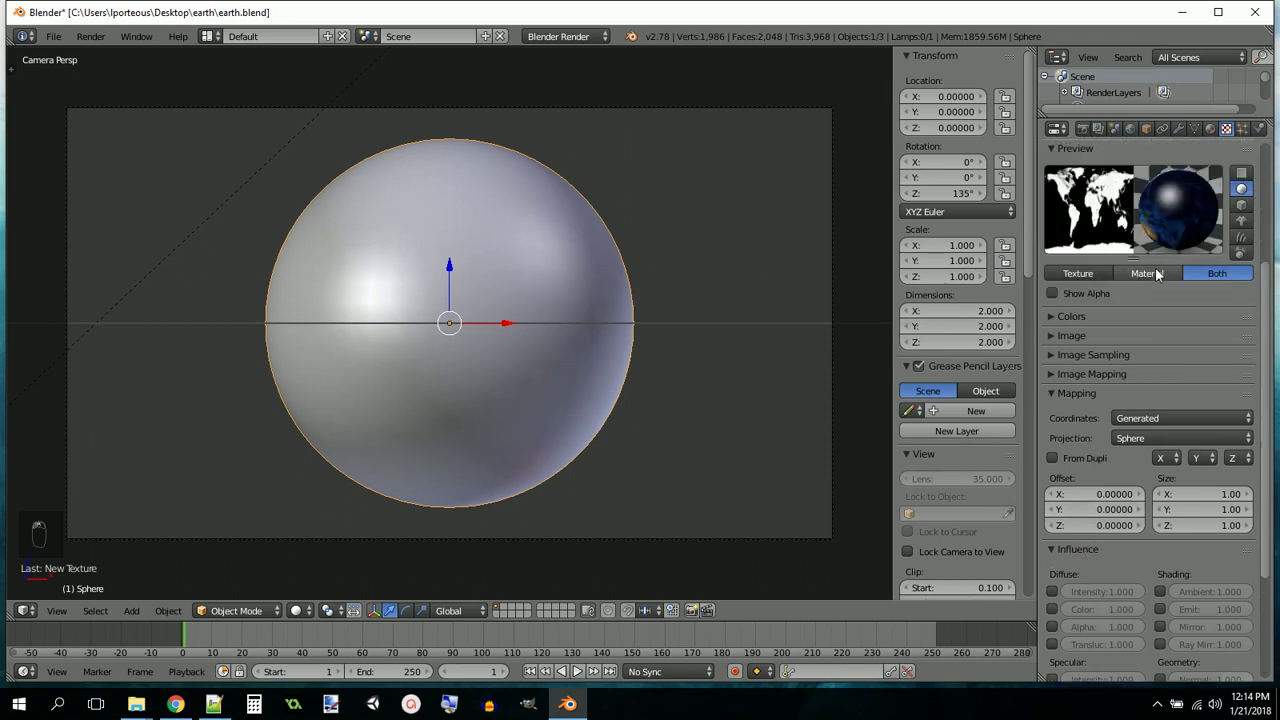
scroll(1125, 430, down, 3)
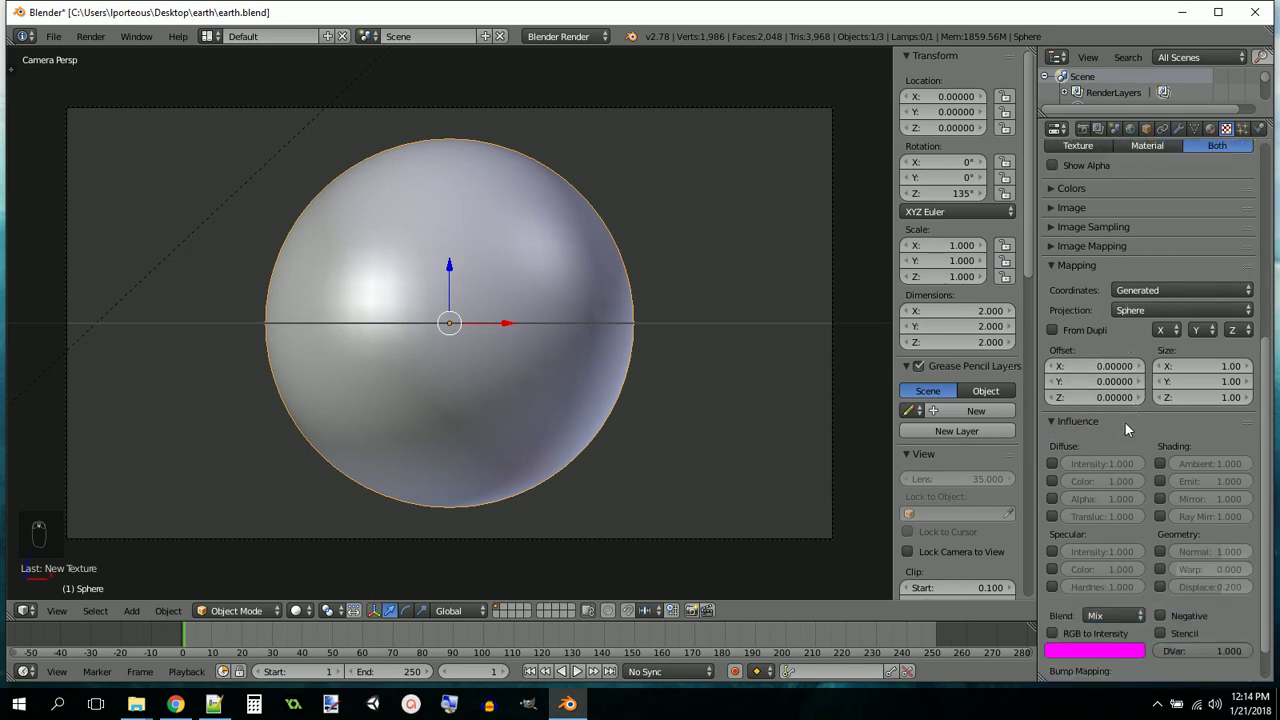
scroll(1125, 423, down, 1)
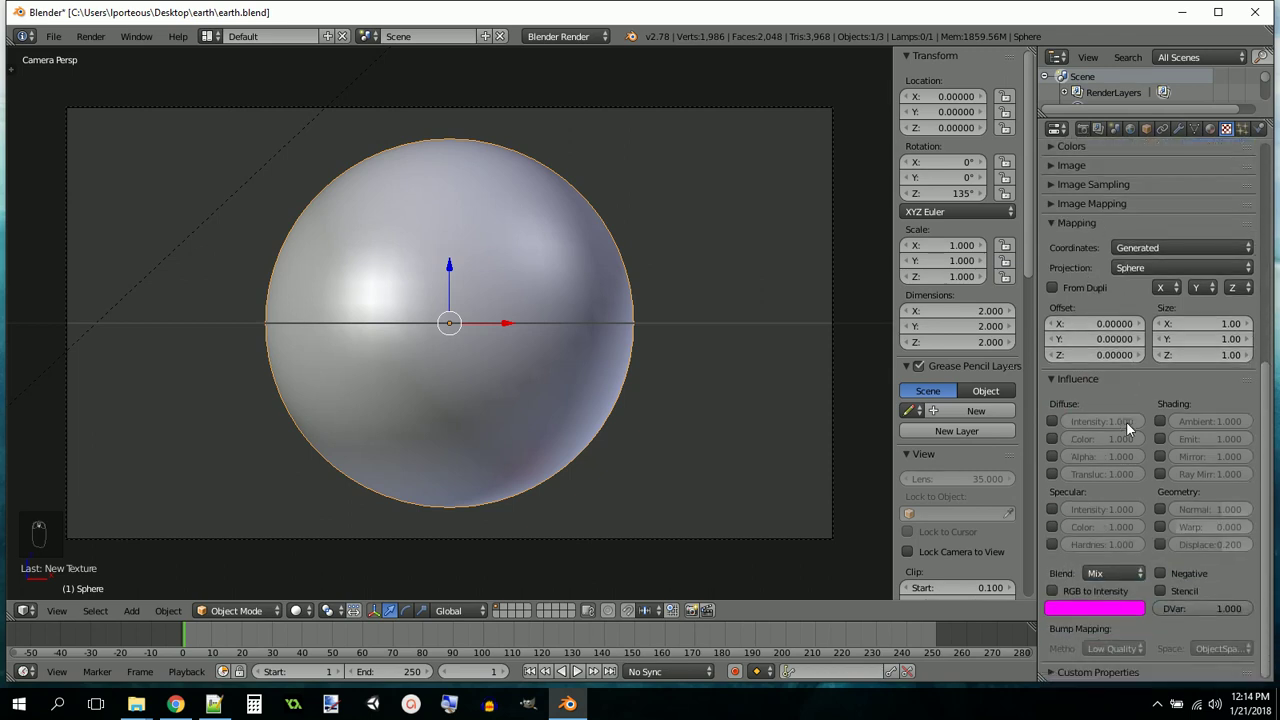
click(1053, 592)
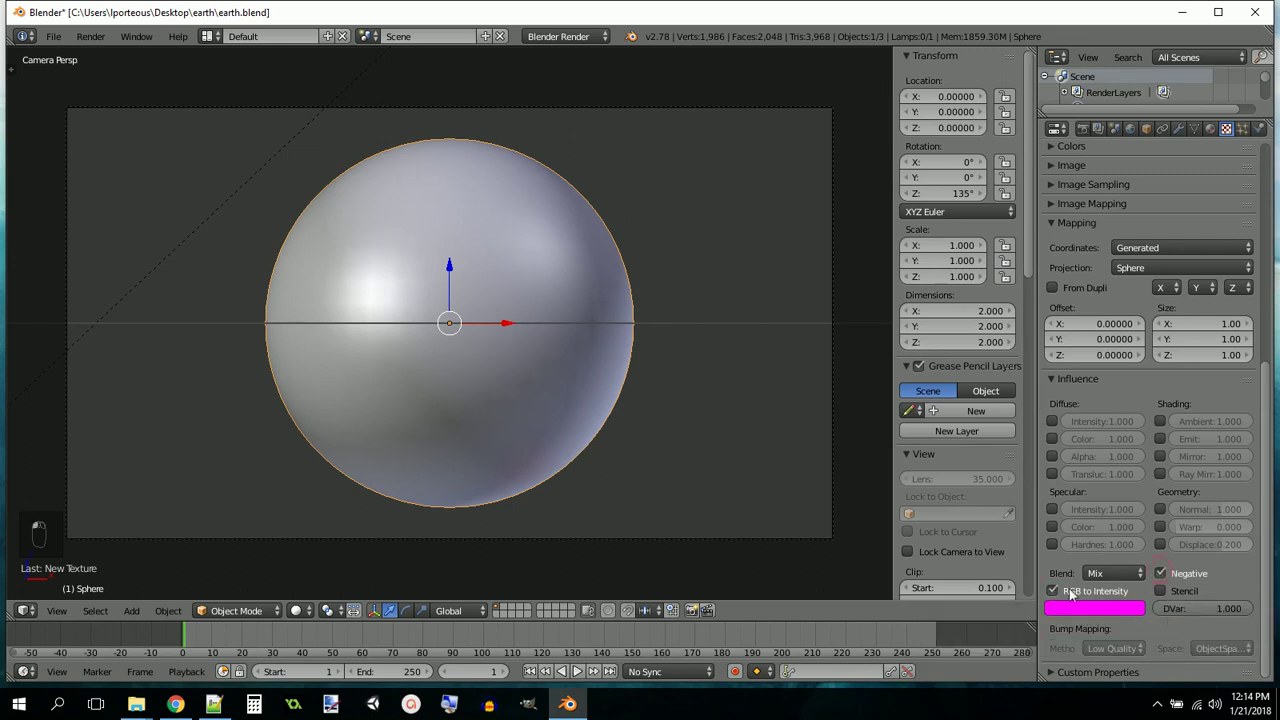
click(1160, 574)
click(1052, 224)
Enable the SPEC texture's specular intensity influence and set it to 0.5
scroll(1090, 300, up, 4)
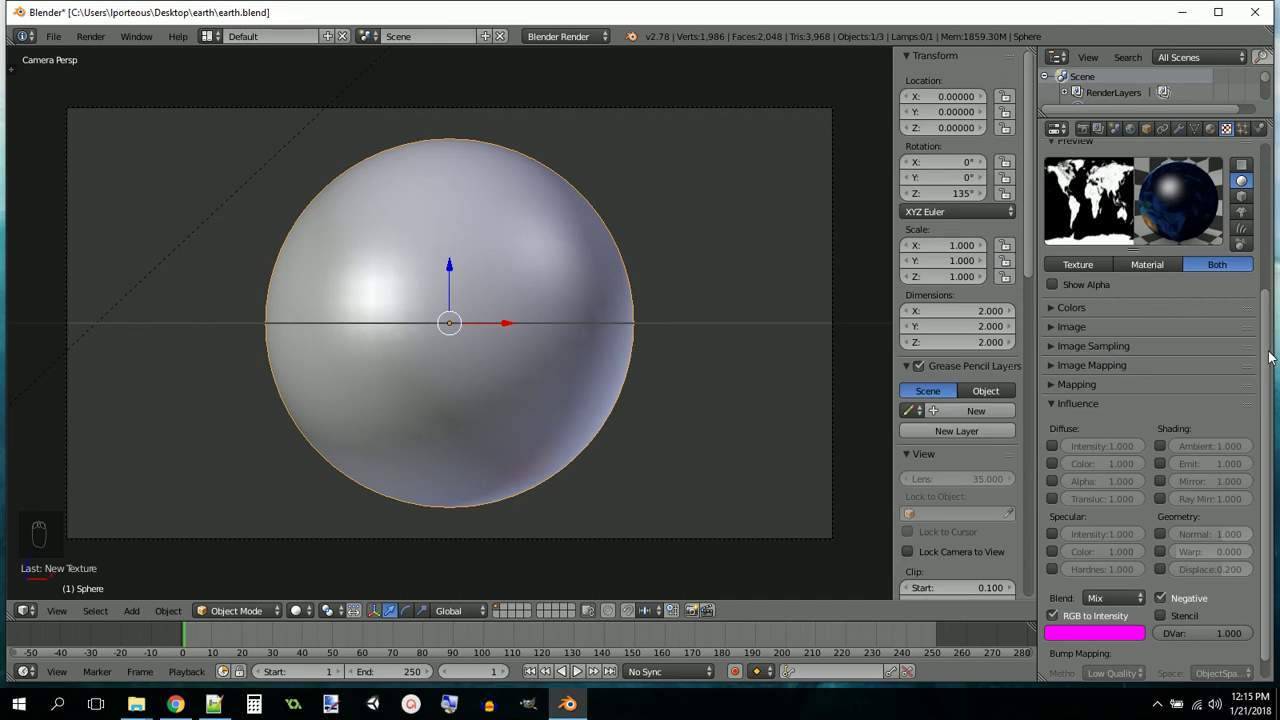
click(1053, 534)
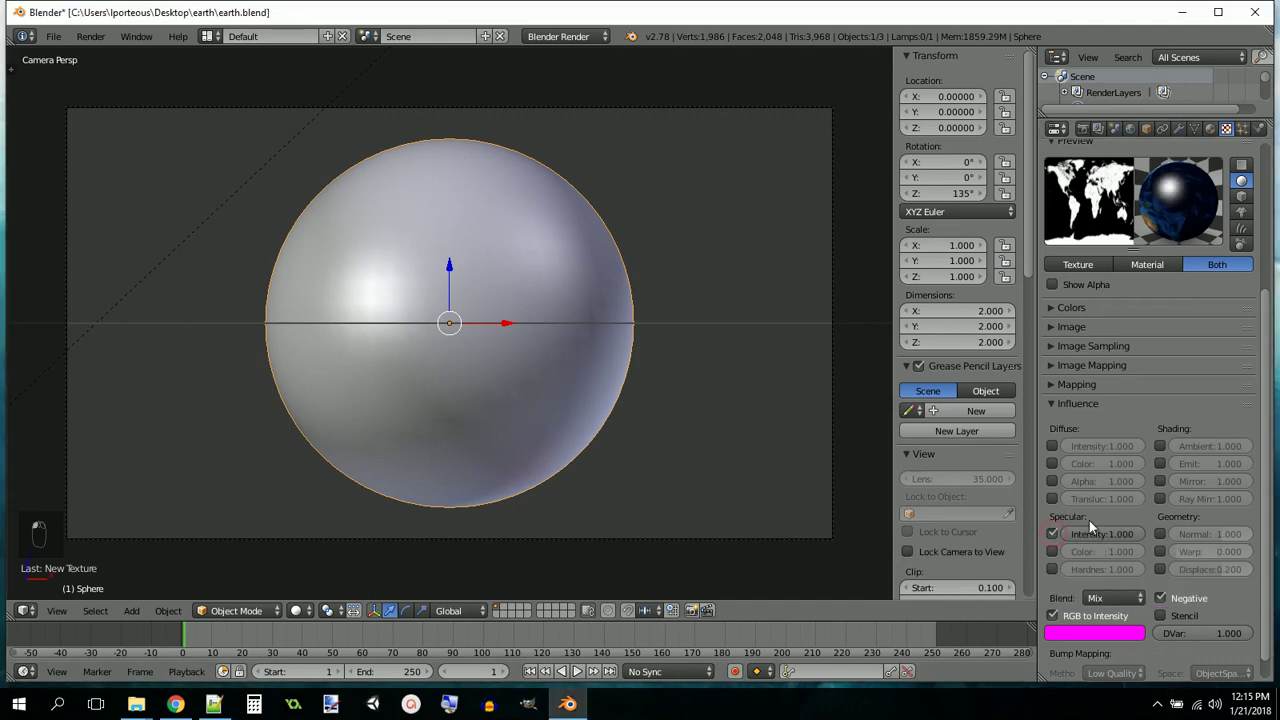
click(1123, 534)
text(5)
key(Return)
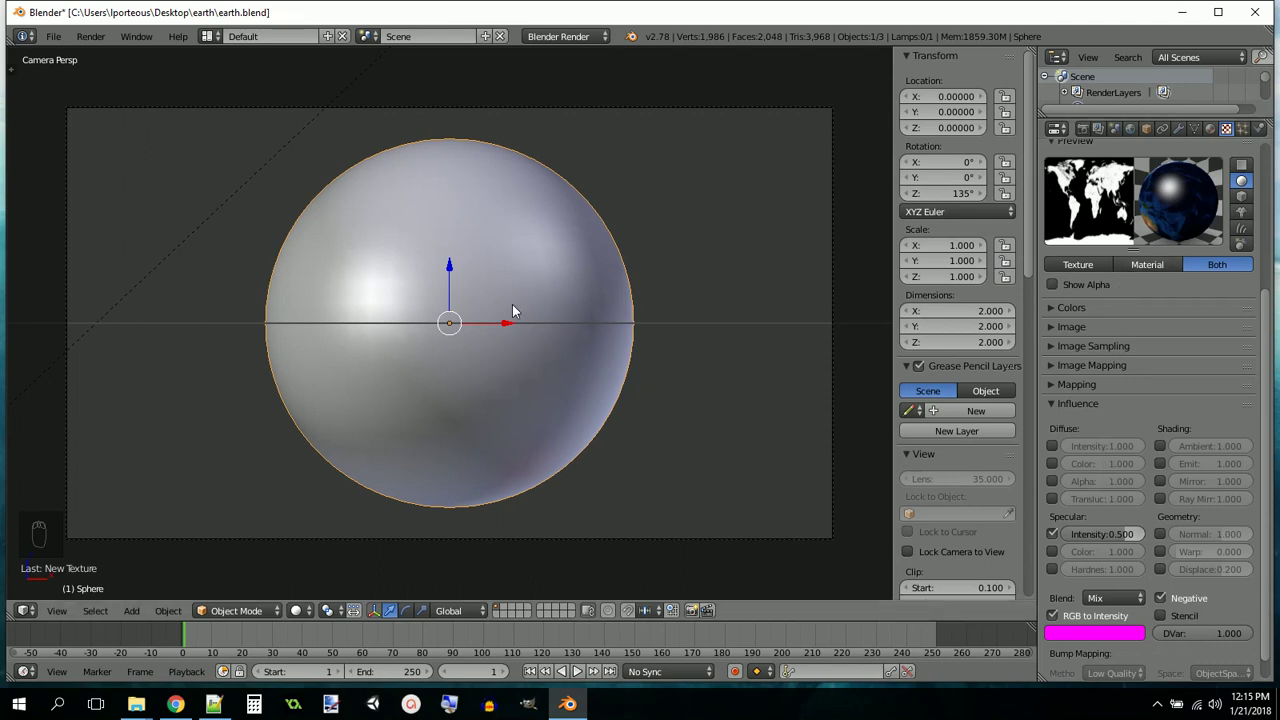
Render the current frame and review the SPEC texture's influence settings against the highlight
key(F12)
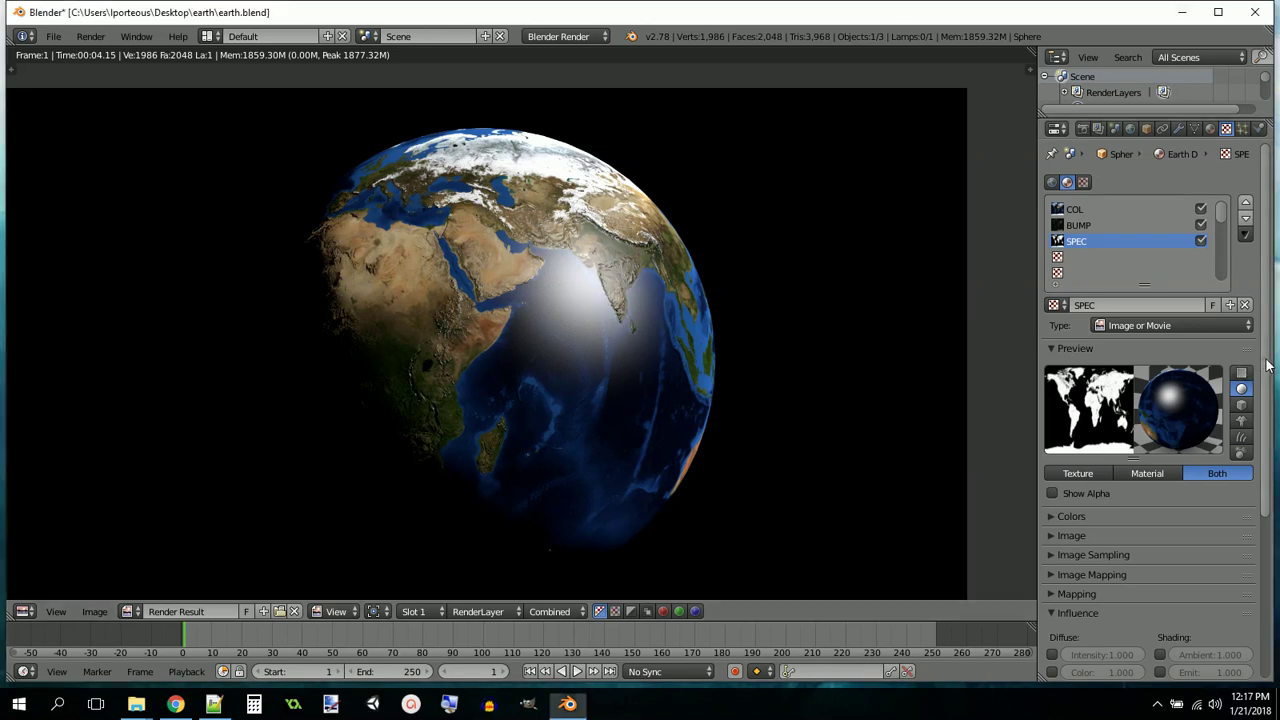
scroll(1265, 365, down, 6)
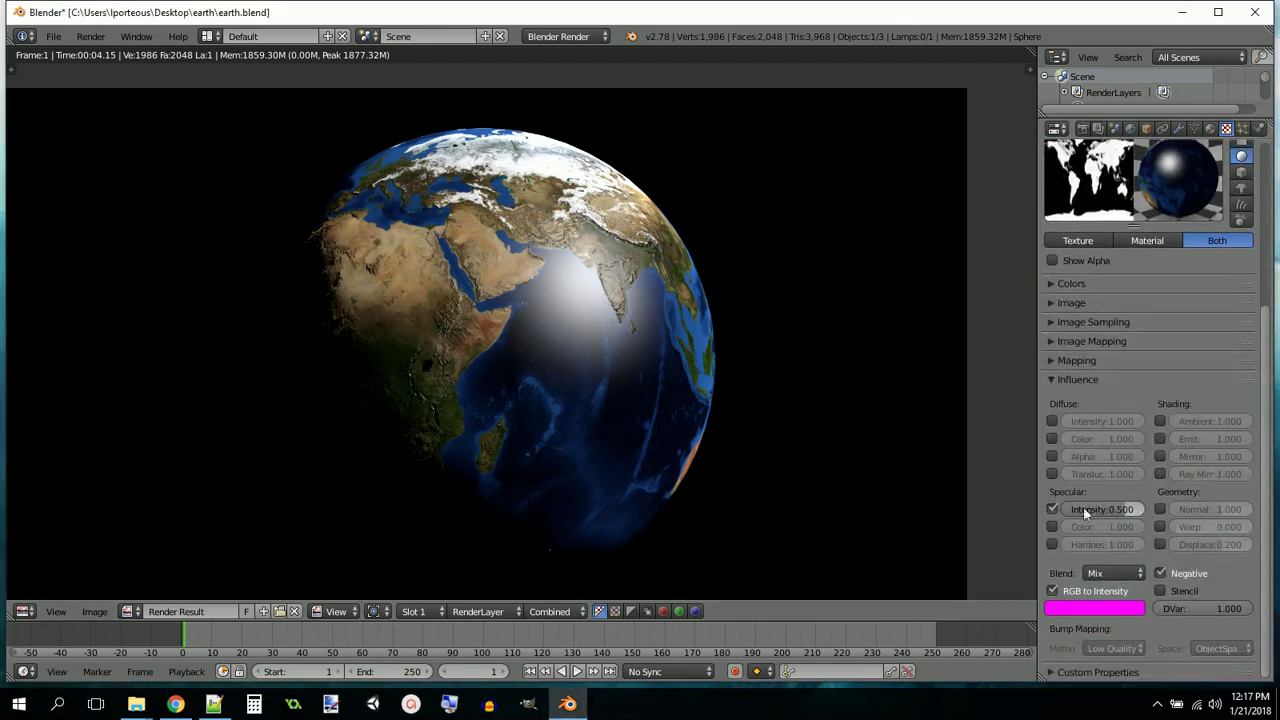
scroll(1268, 450, up, 6)
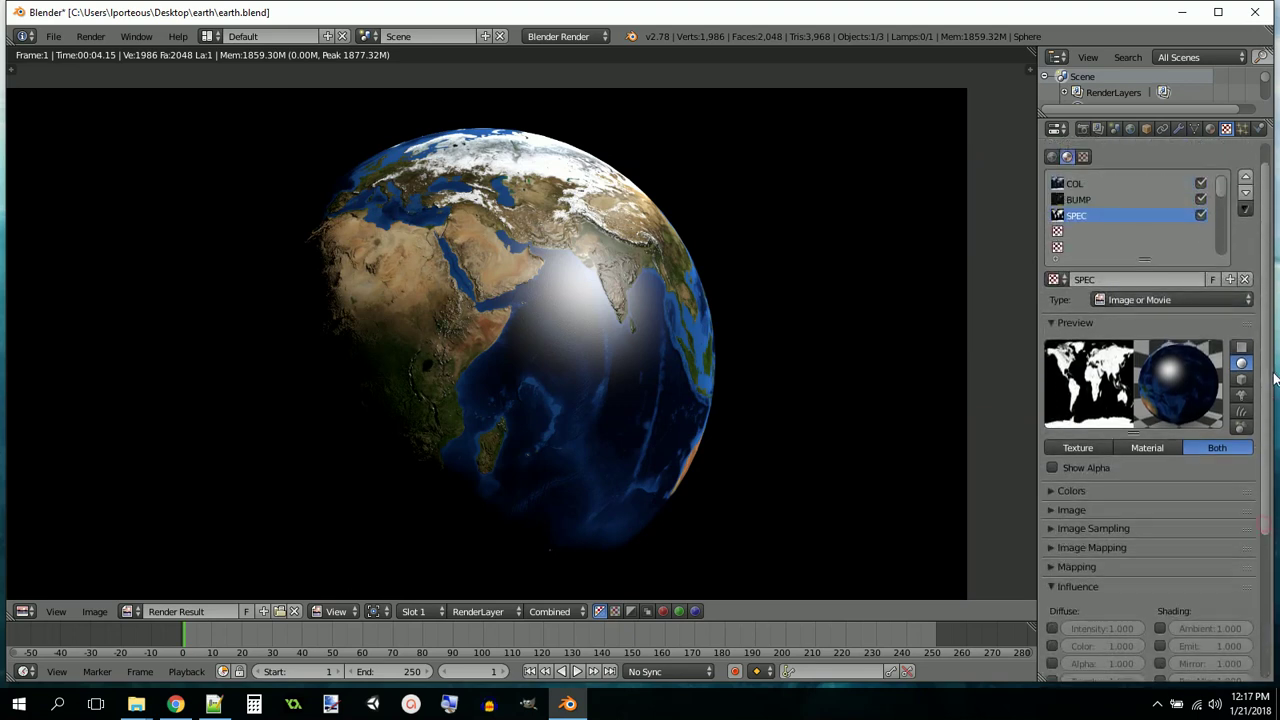
Lower the Earth Day material's own specular intensity to 0 and render the current frame again
click(1210, 128)
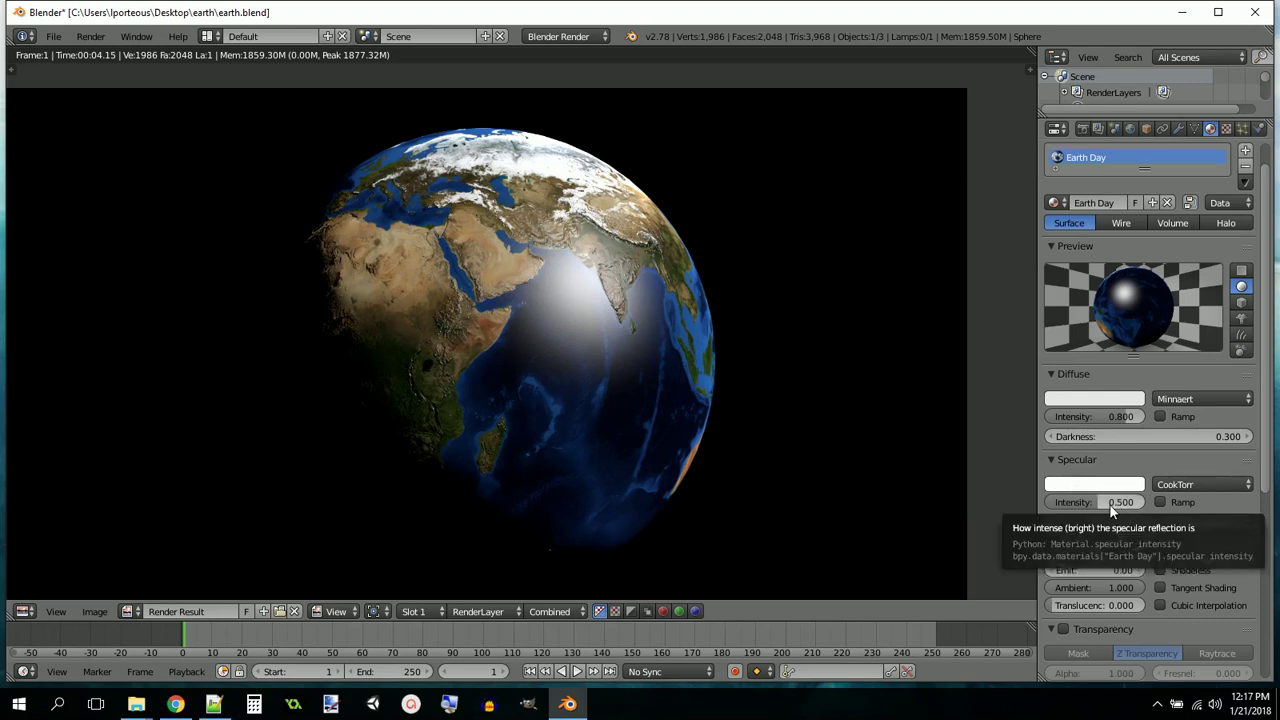
drag(1121, 506, 1046, 505)
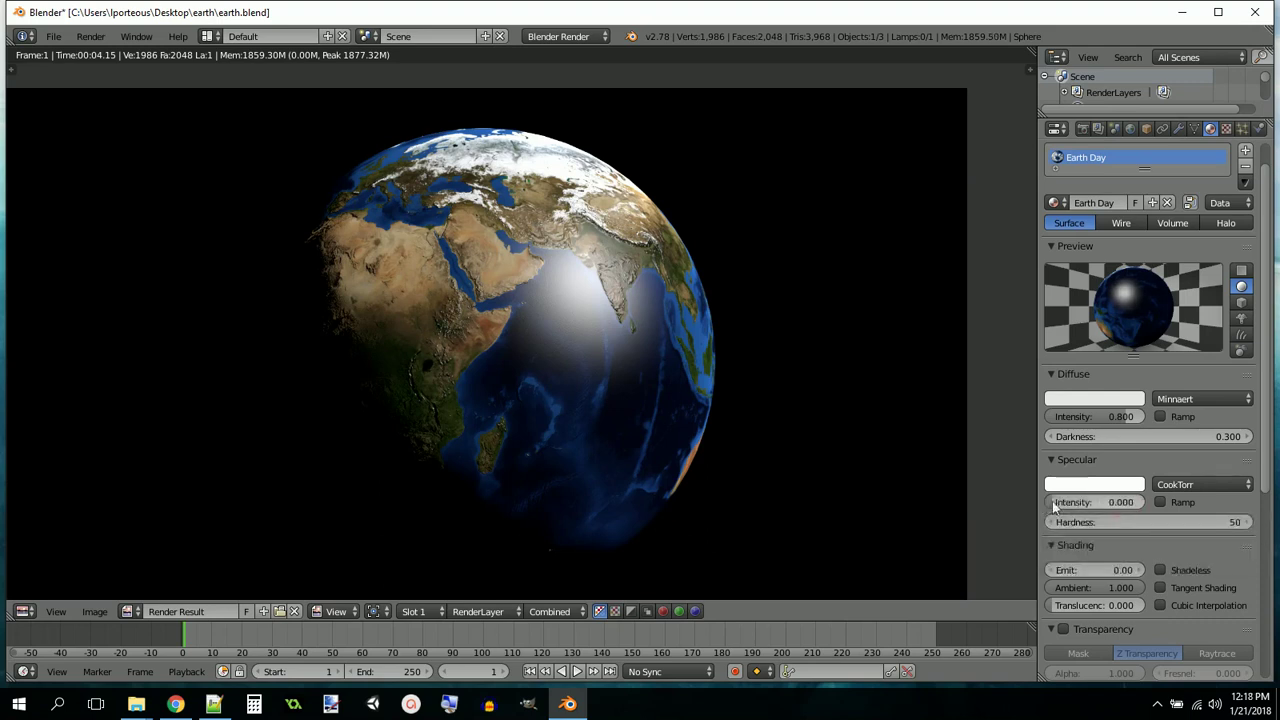
click(1225, 128)
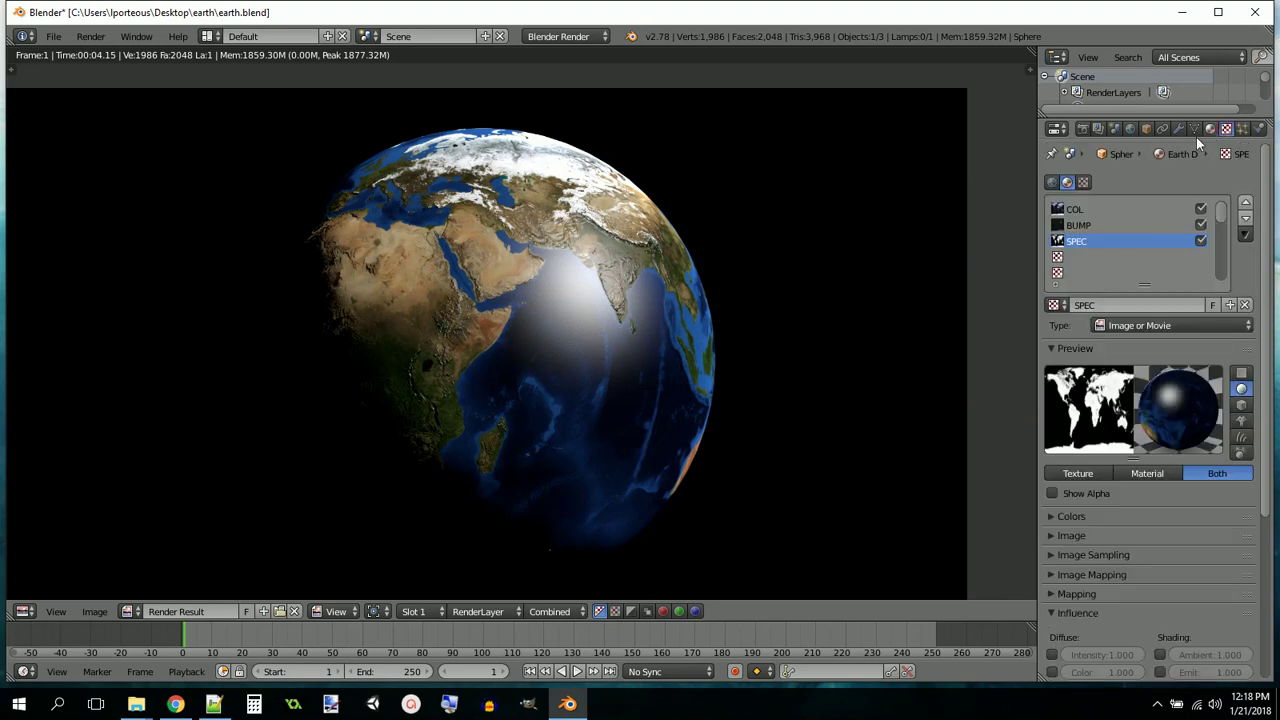
scroll(1170, 398, down, 6)
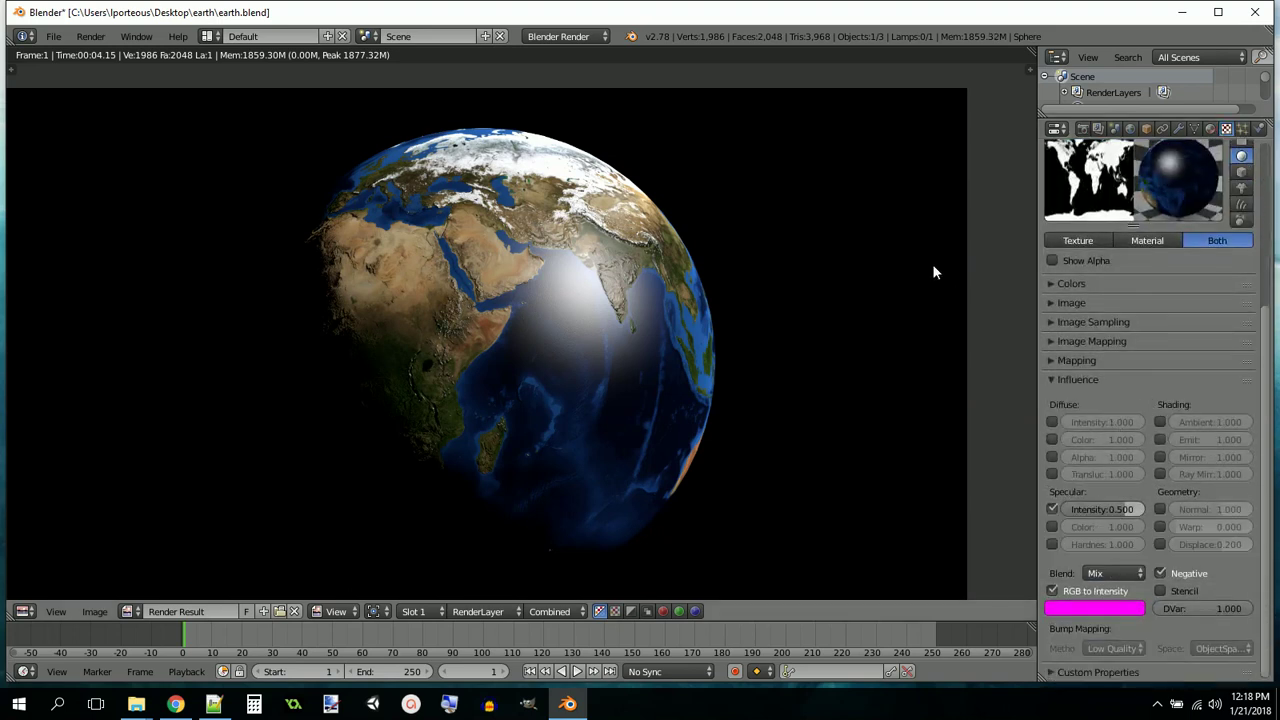
key(F12)
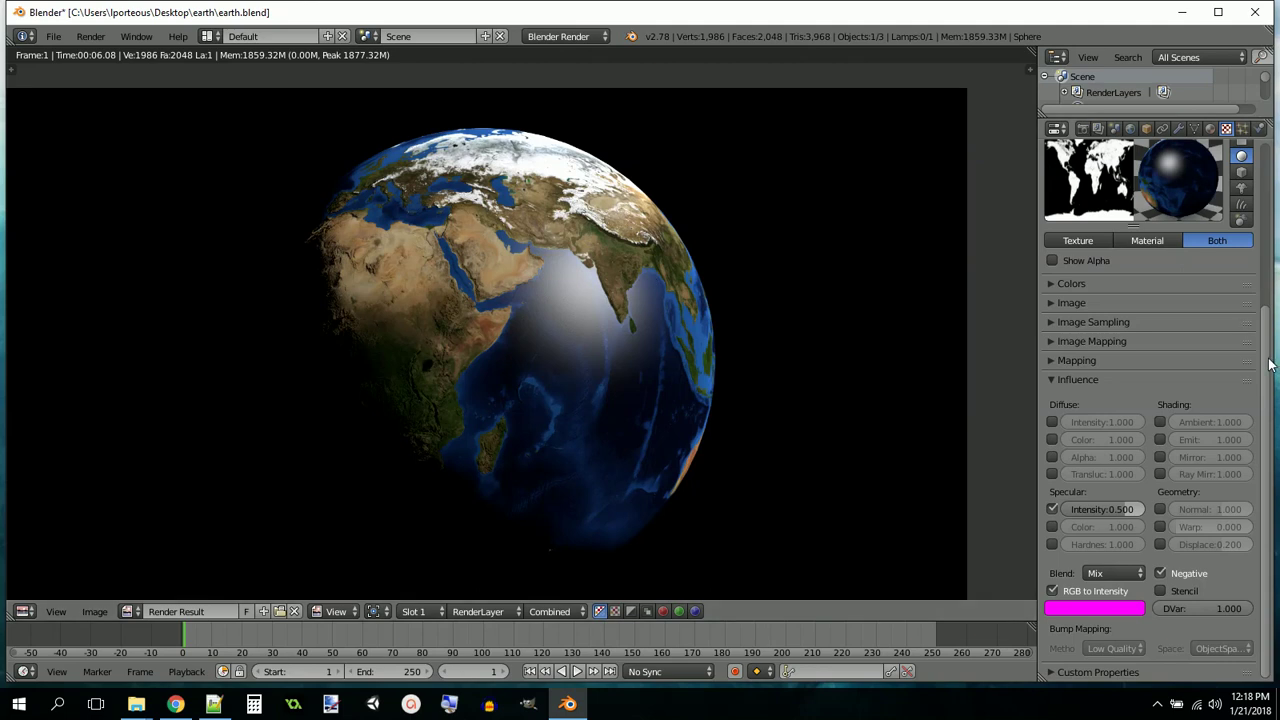
Review the Earth Day material's specular settings and return to the SPEC texture
scroll(1258, 167, up, 6)
click(1210, 129)
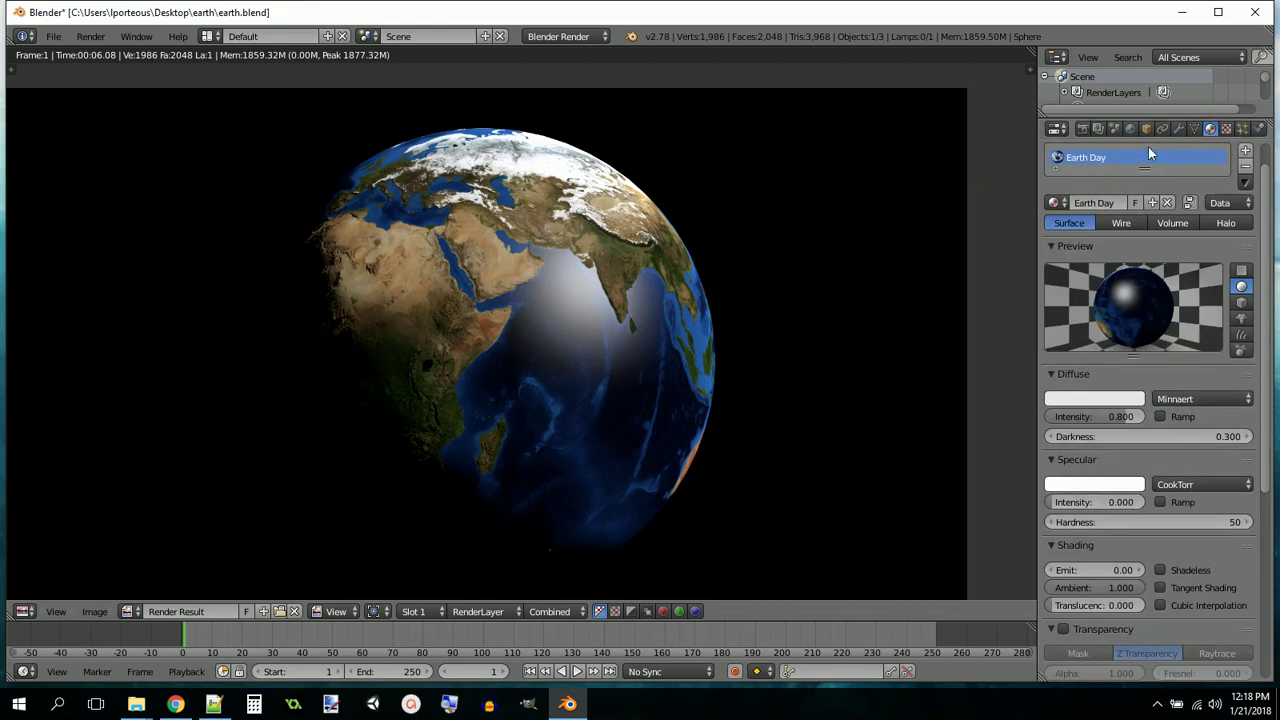
click(1228, 130)
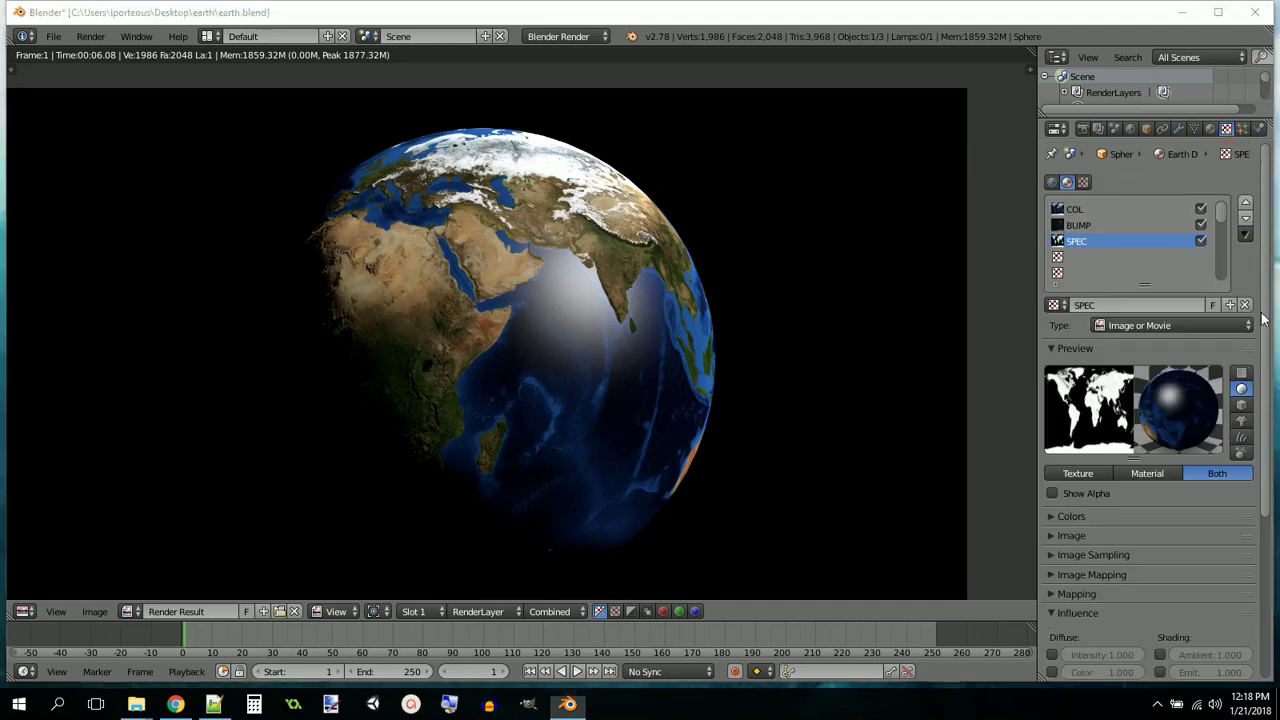
Save the rendered image as earth4_SPEC.png in the earth folder and close the render view
click(420, 18)
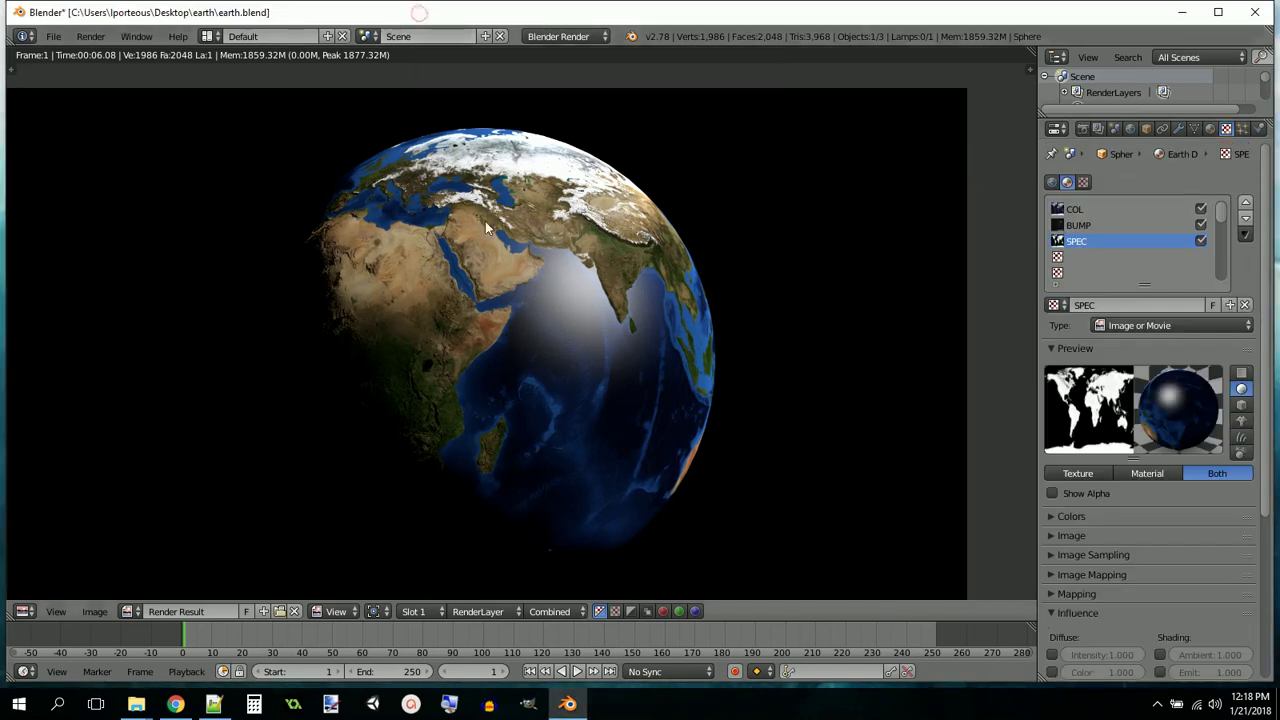
key(F3)
click(240, 96)
key(BackSpace)
key(BackSpace)
text(4)
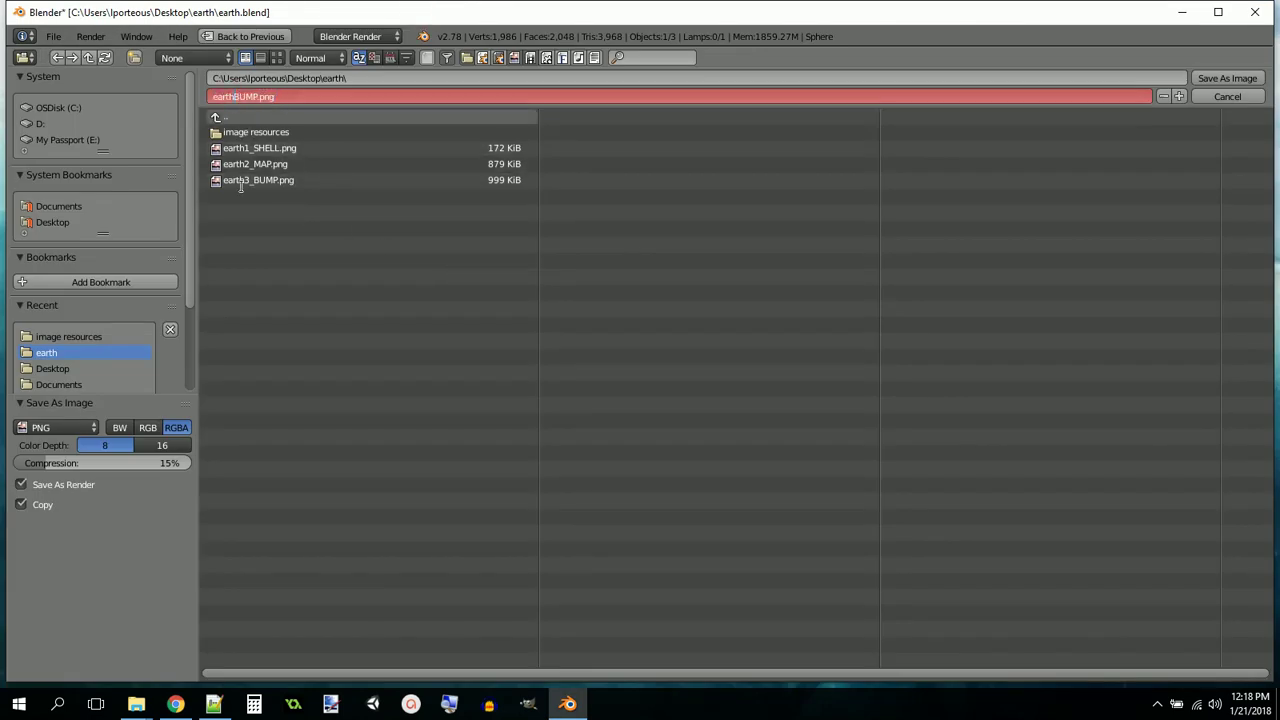
text(_)
key(Delete)
key(Delete)
key(Delete)
key(Delete)
text(SPEC)
click(1228, 78)
click(1228, 78)
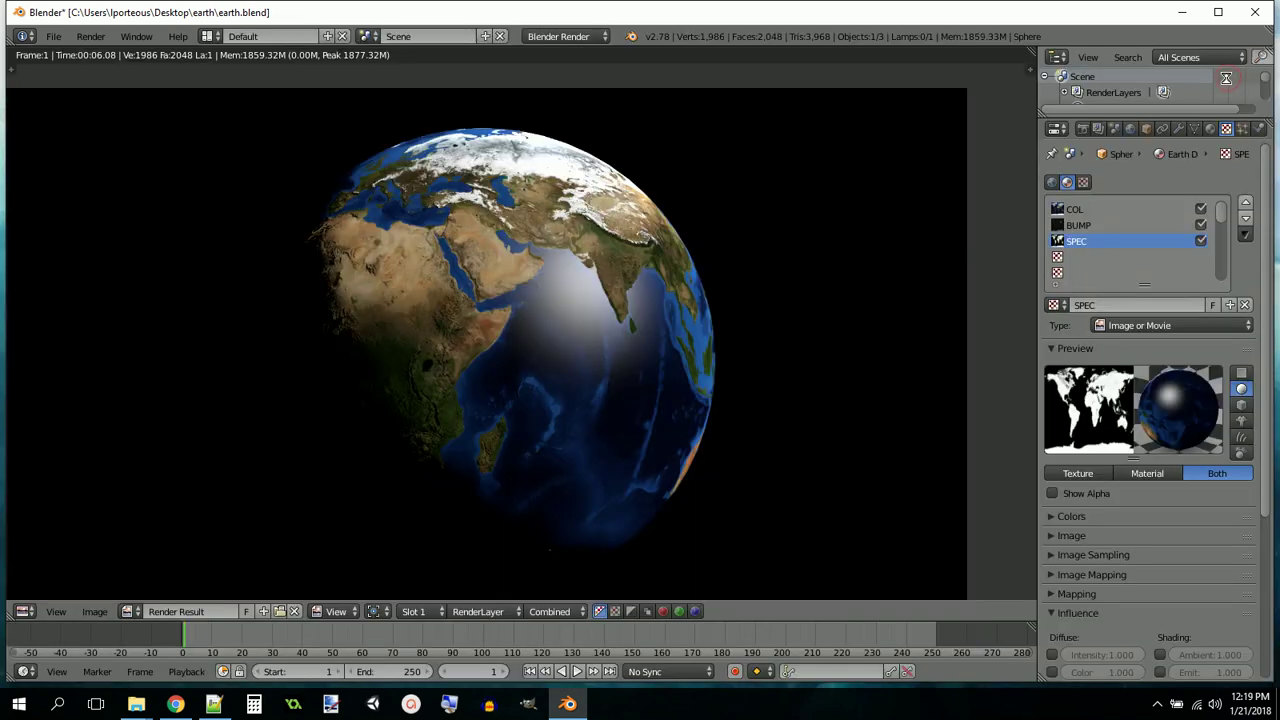
key(Escape)
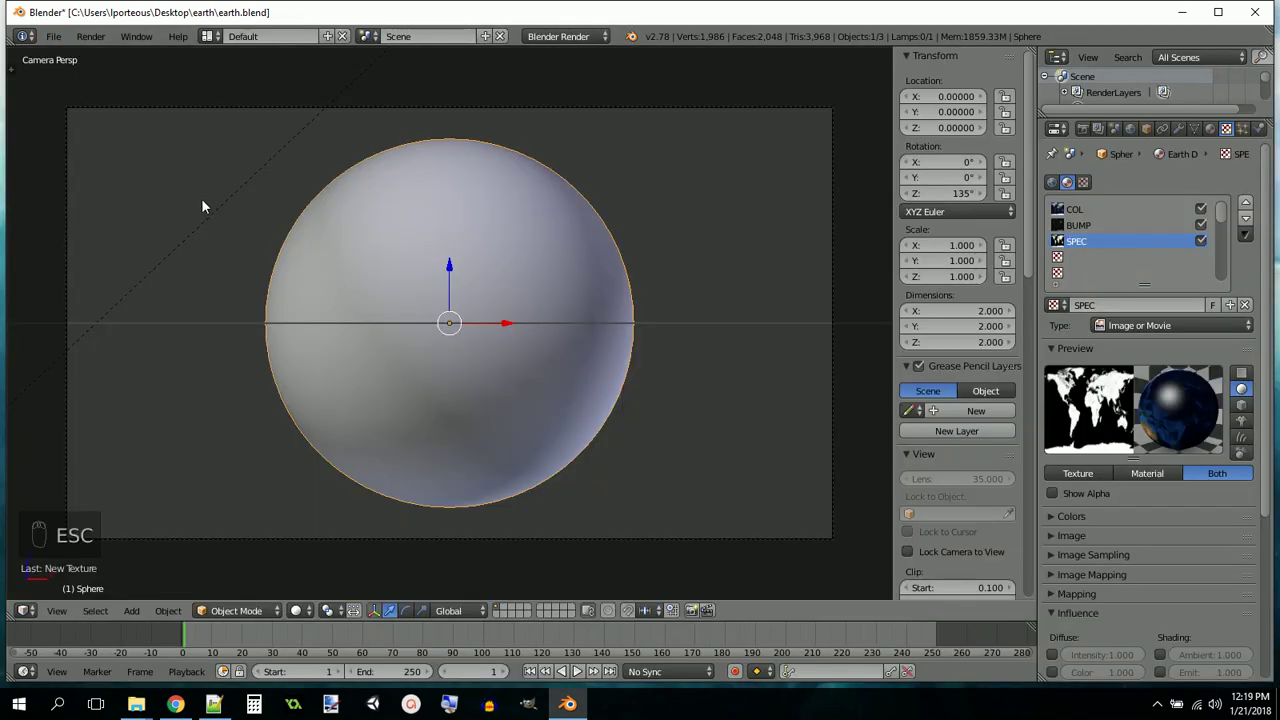
Save the current earth.blend file and store a copy of it as earth4_SPEC.blend in the earth folder
click(54, 37)
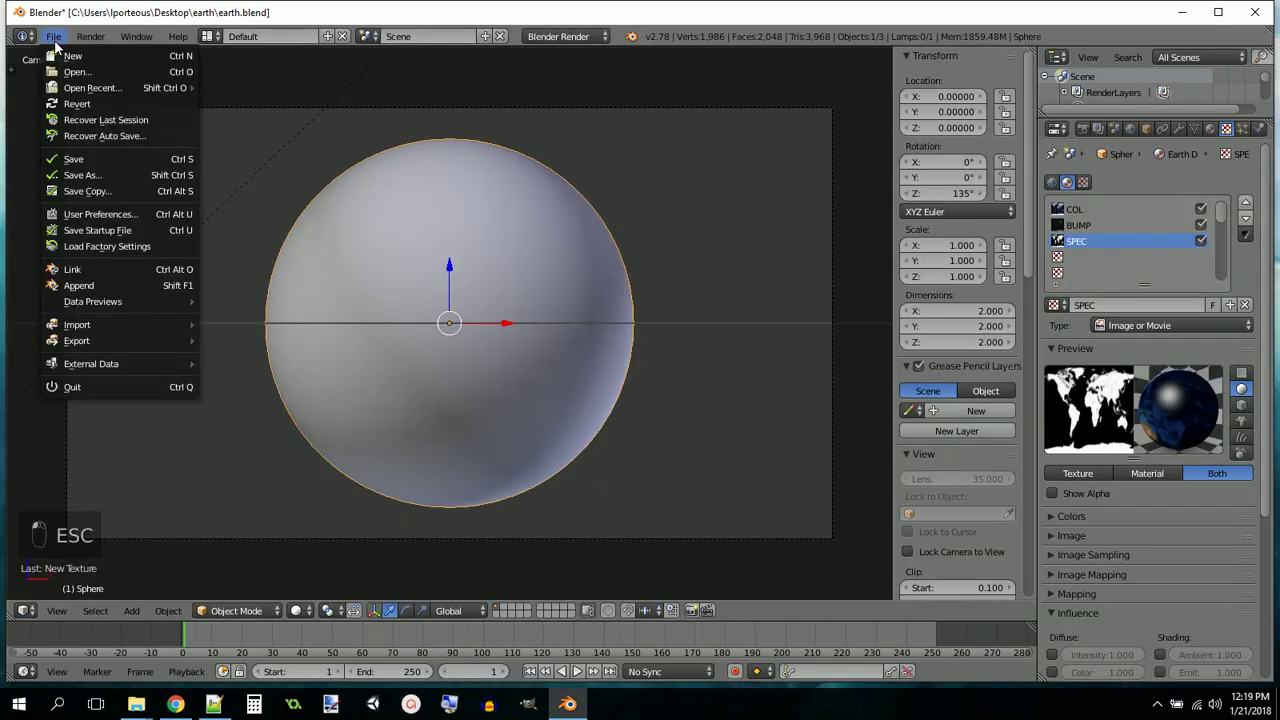
click(84, 158)
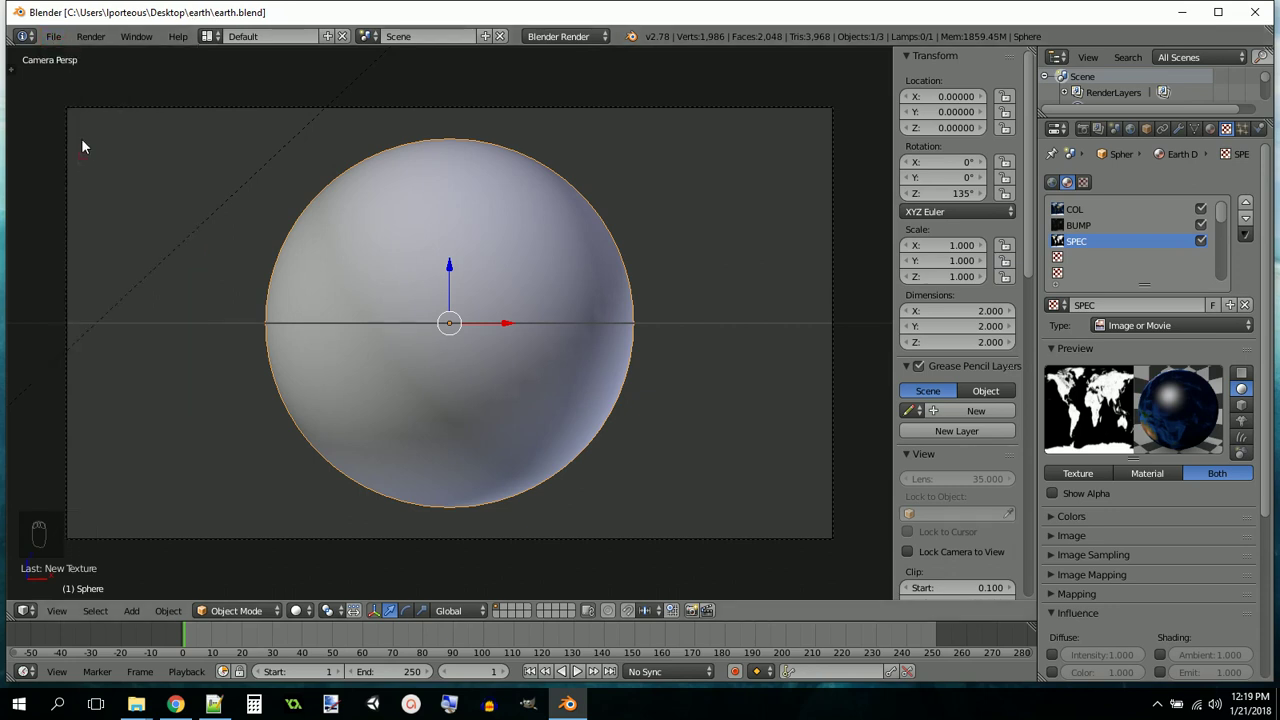
click(54, 37)
click(88, 190)
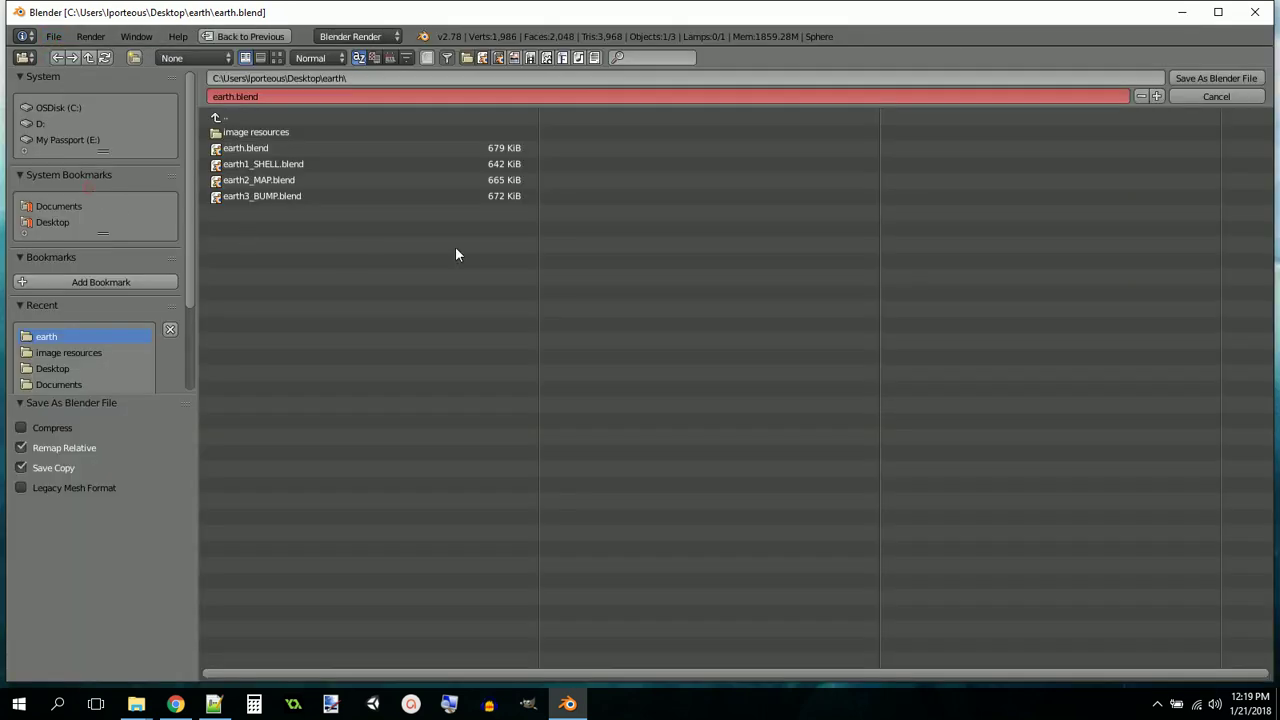
click(231, 94)
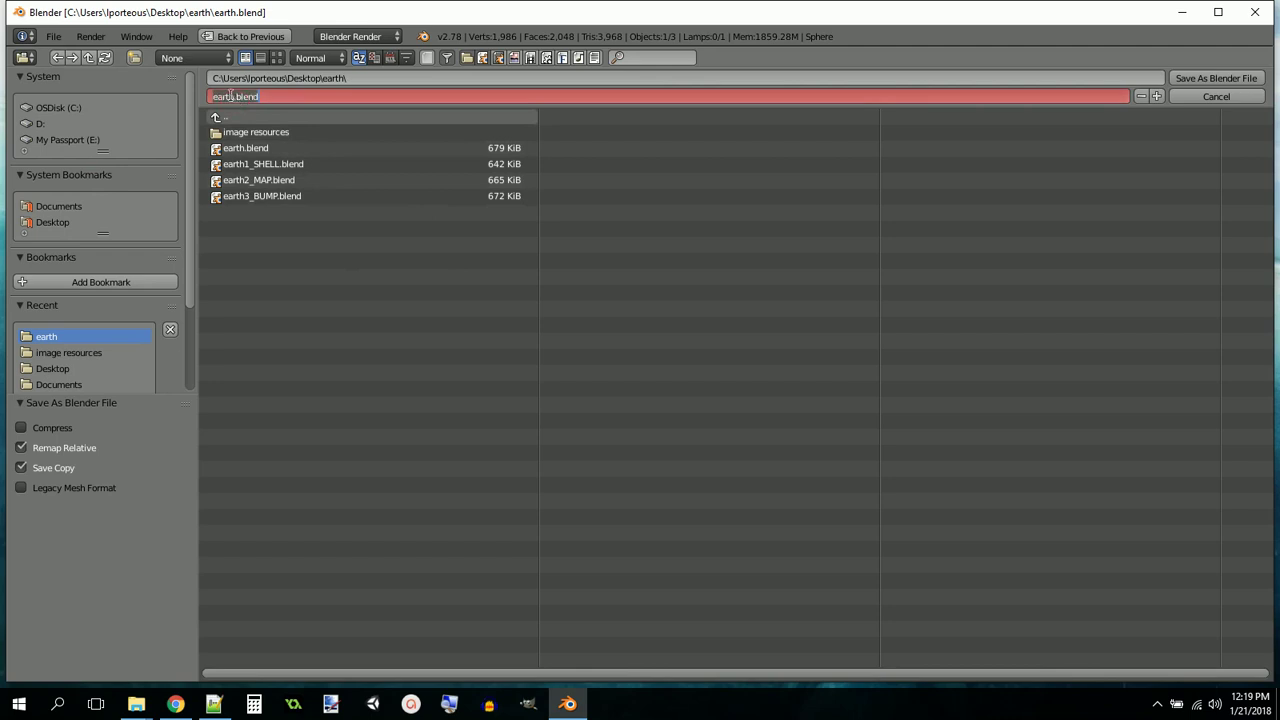
click(231, 94)
text(4_SPEC)
key(Return)
click(1207, 78)
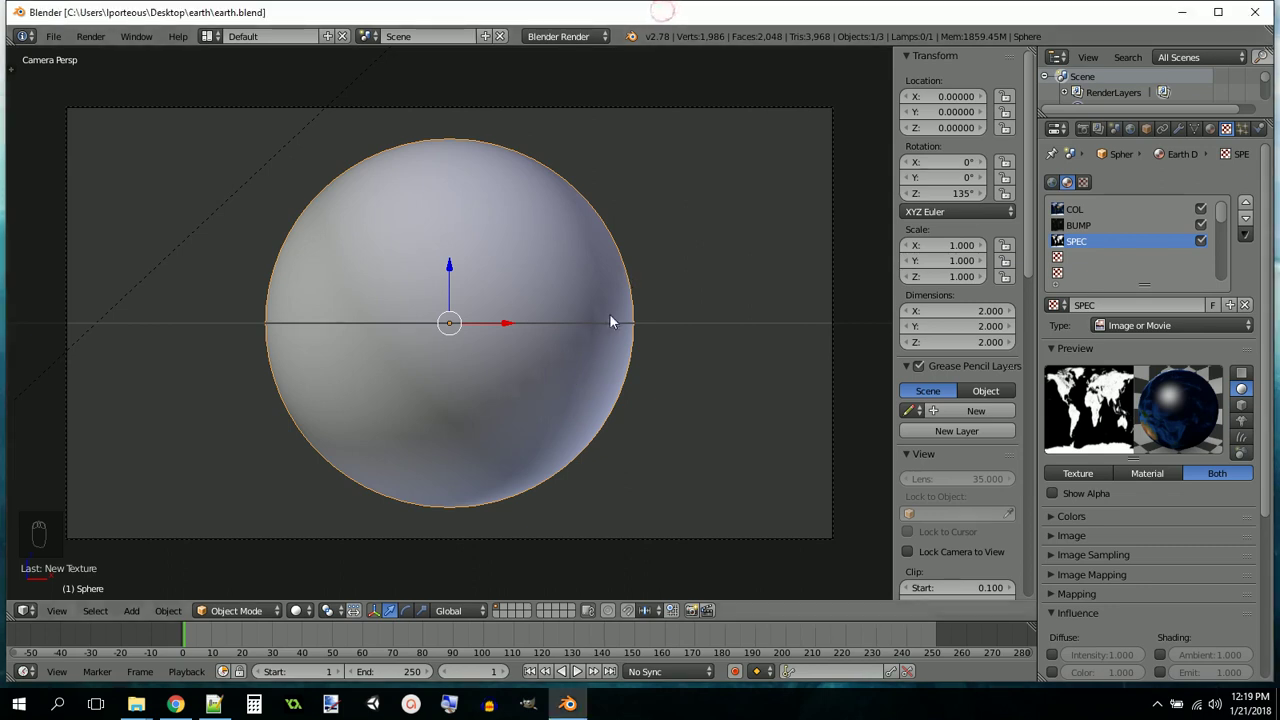
Render the current frame again and examine the specular highlight on the ocean and land up close
key(F12)
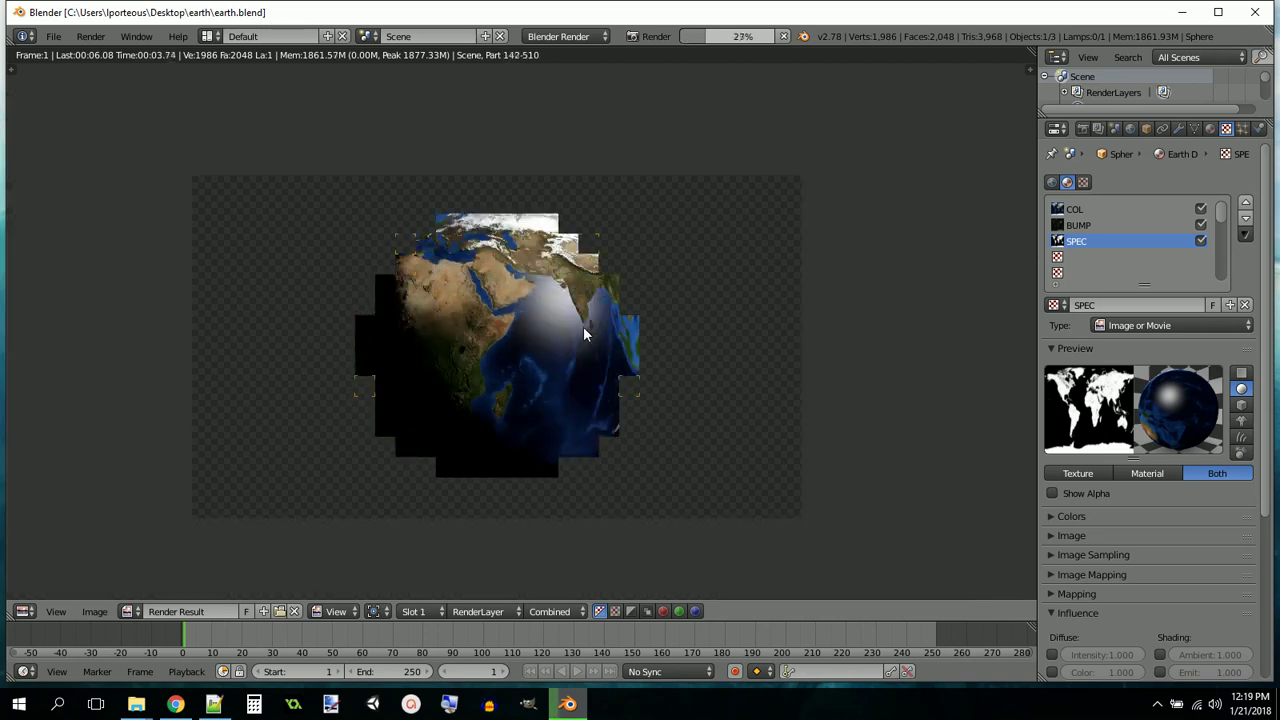
scroll(585, 327, up, 3)
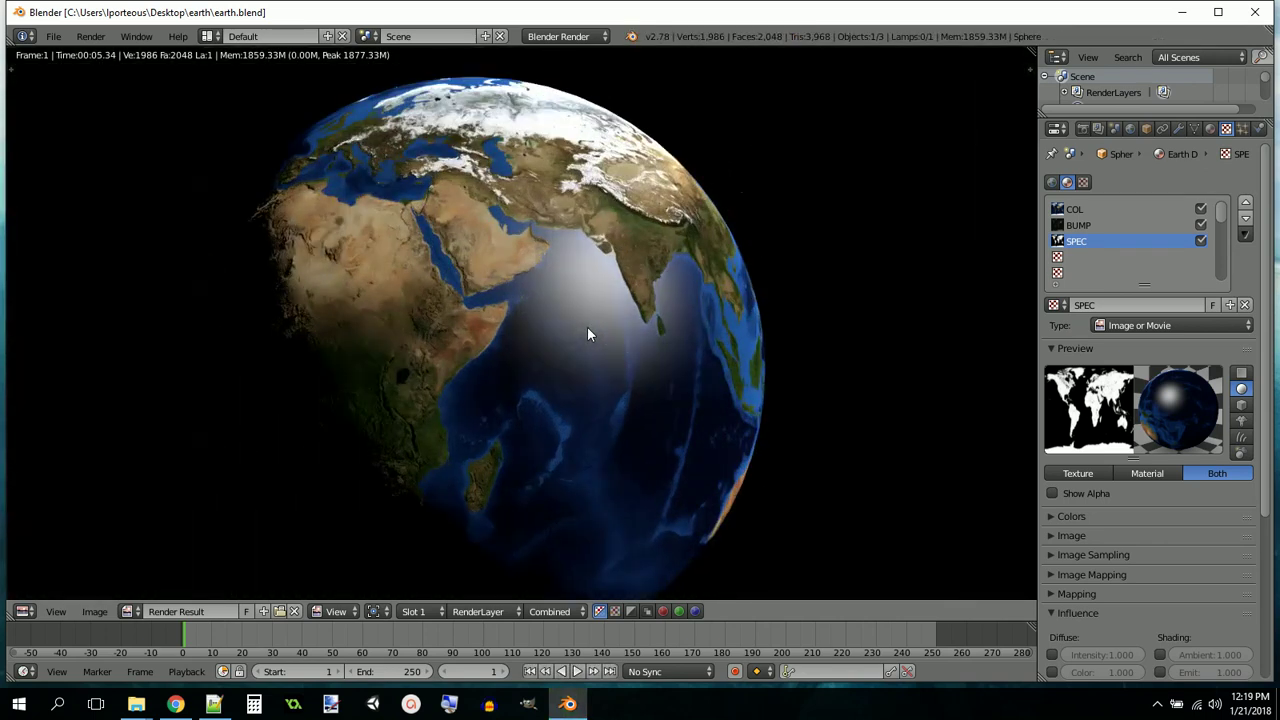
scroll(587, 334, down, 3)
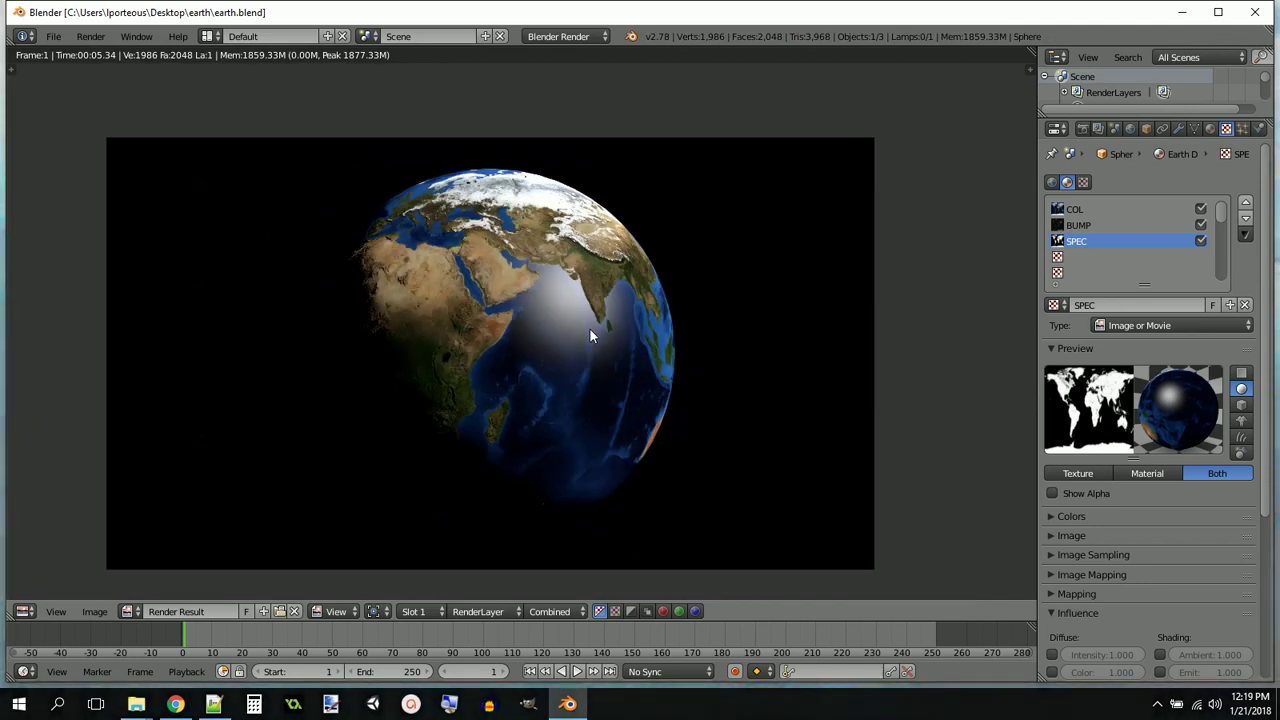